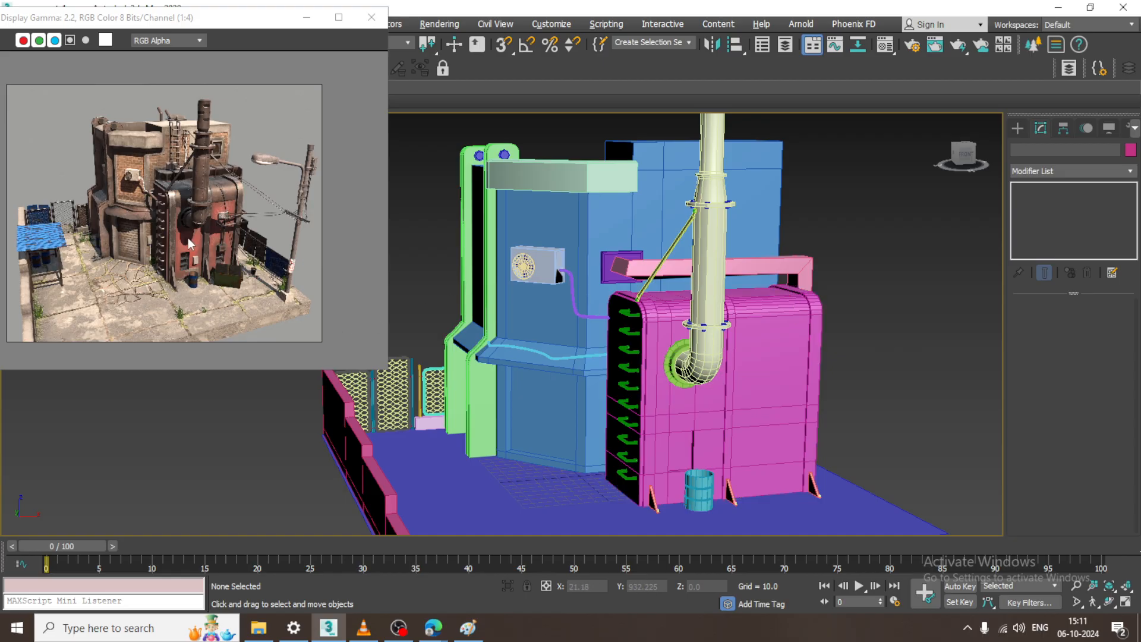
Enlarge the triangular support bracket at the magenta tank's front corner together with its bolt
{"action": "scroll", "coordinate": [188, 238], "scroll_direction": "up", "scroll_amount": 2}
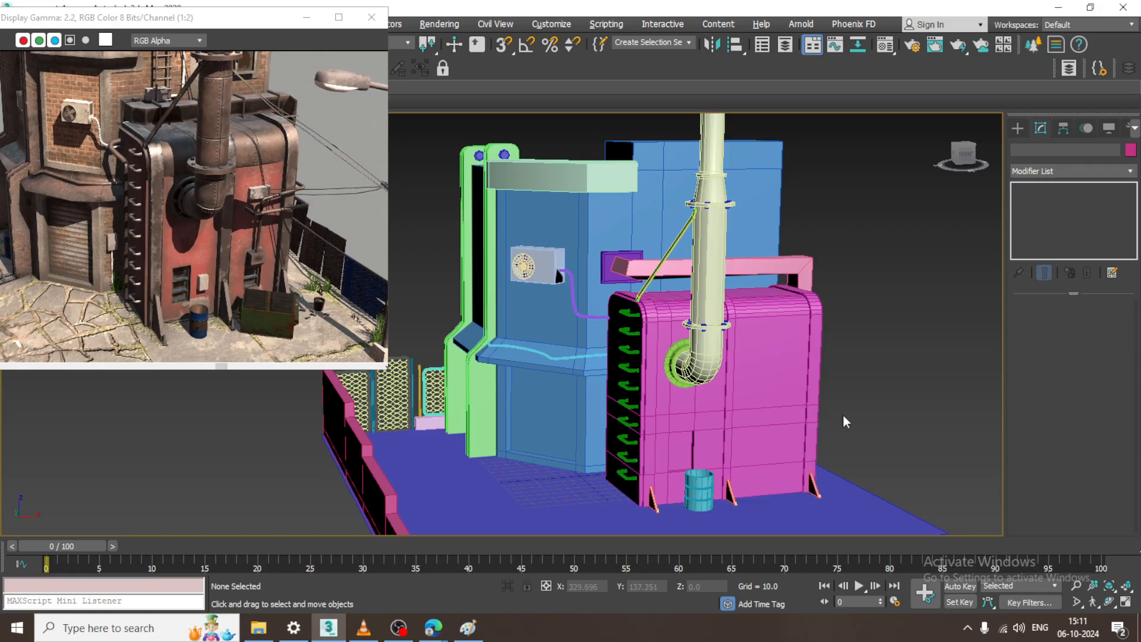
{"action": "middle_click_drag", "start_coordinate": [843, 414], "coordinate": [875, 418], "text": "alt"}
{"action": "middle_click_drag", "start_coordinate": [784, 481], "coordinate": [764, 394]}
{"action": "scroll", "coordinate": [767, 396], "scroll_direction": "up", "scroll_amount": 5}
{"action": "scroll", "coordinate": [585, 385], "scroll_direction": "up", "scroll_amount": 1}
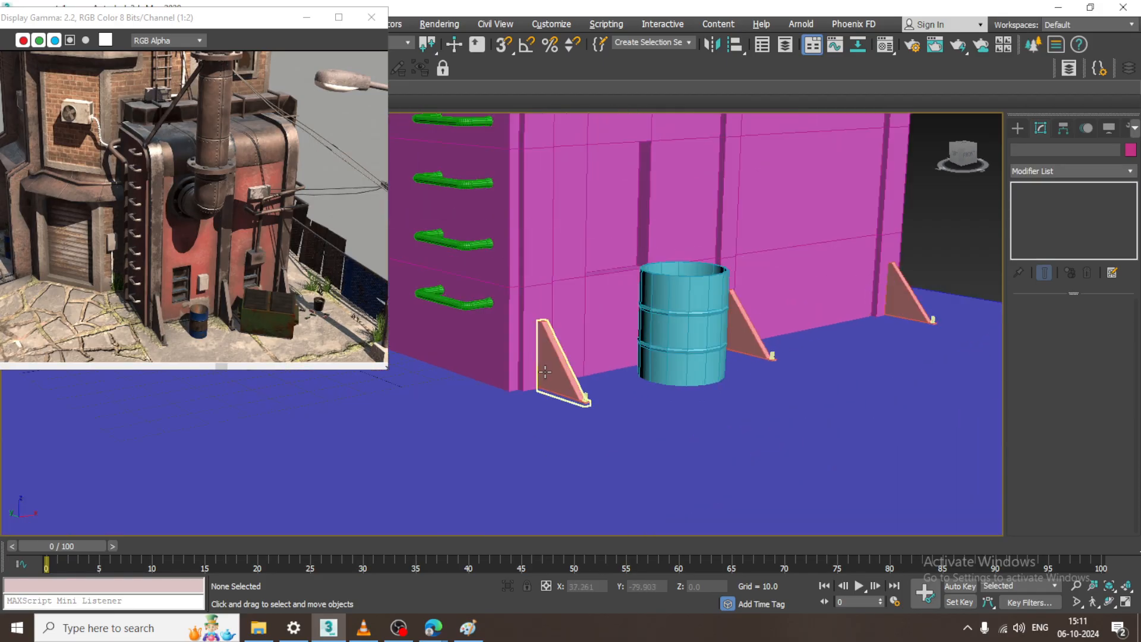
{"action": "left_click", "coordinate": [582, 387]}
{"action": "scroll", "coordinate": [580, 393], "scroll_direction": "up", "scroll_amount": 3}
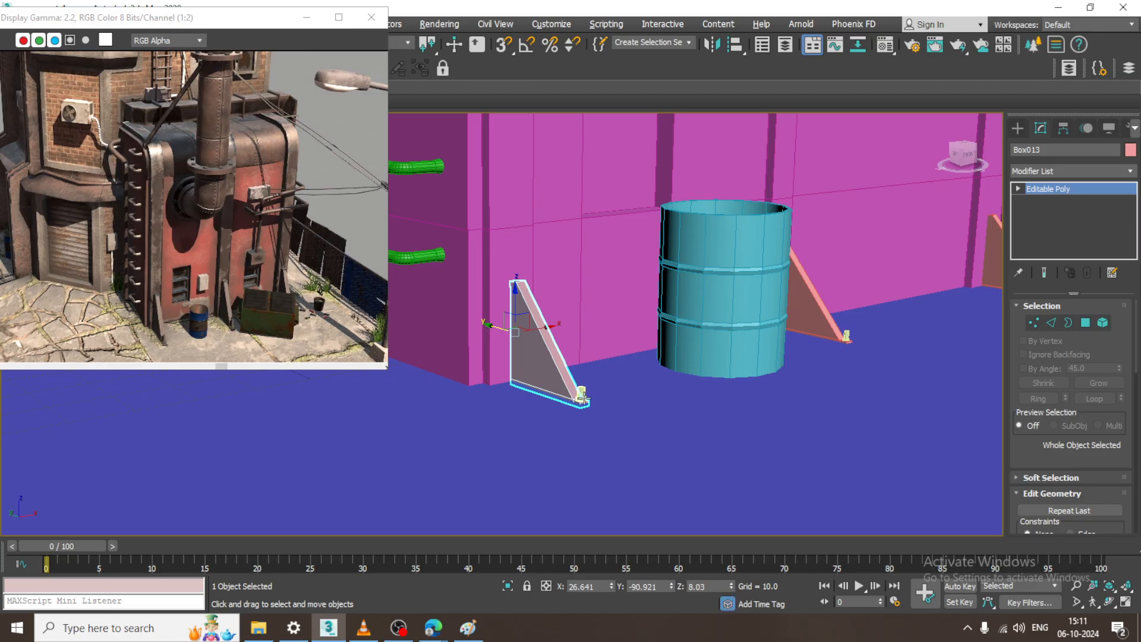
{"action": "left_click", "coordinate": [584, 397], "text": "ctrl"}
{"action": "key", "text": "r"}
{"action": "left_click_drag", "start_coordinate": [557, 363], "coordinate": [573, 315]}
Reposition the enlarged bracket and bolt along the ground against the tank's corner rib
{"action": "key", "text": "w"}
{"action": "middle_click_drag", "start_coordinate": [573, 316], "coordinate": [535, 339], "text": "alt"}
{"action": "left_click_drag", "start_coordinate": [535, 339], "coordinate": [569, 351]}
{"action": "scroll", "coordinate": [568, 350], "scroll_direction": "down", "scroll_amount": 2}
{"action": "middle_click_drag", "start_coordinate": [568, 350], "coordinate": [487, 363], "text": "alt"}
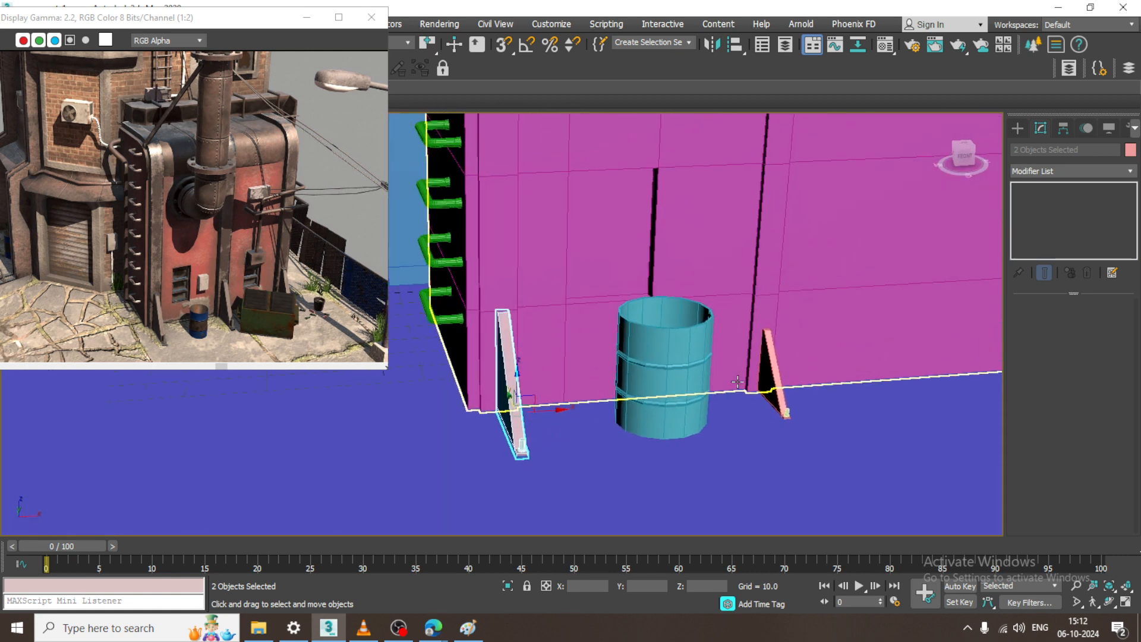
Delete the two remaining small support brackets and their bolts along the front of the magenta tank
{"action": "left_click", "coordinate": [774, 373]}
{"action": "key", "text": "End"}
{"action": "key", "text": "Delete"}
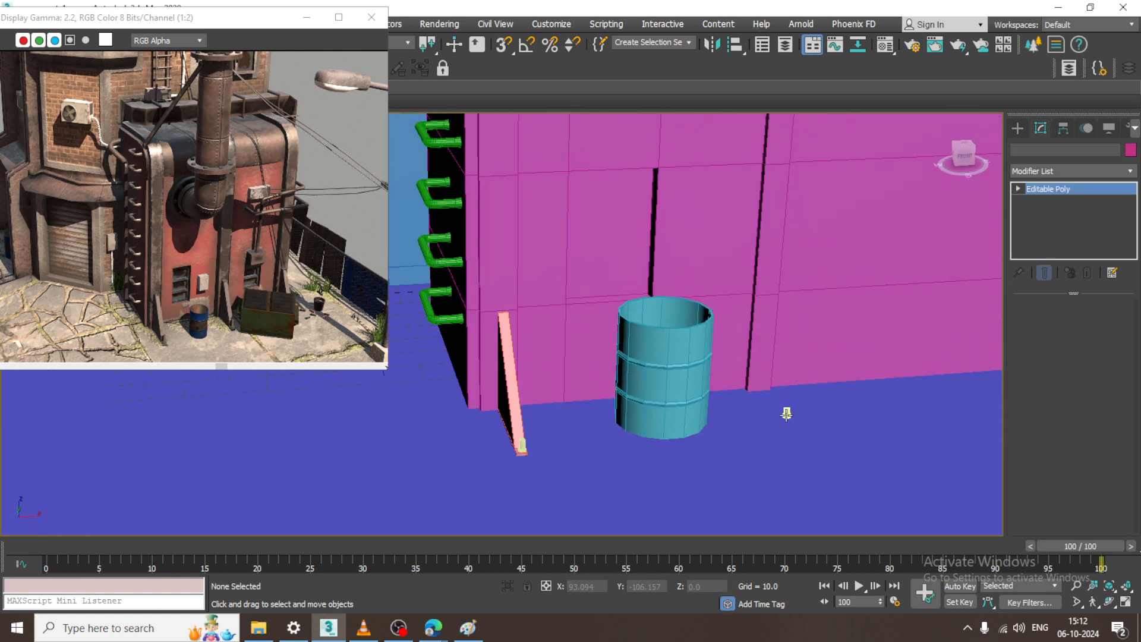
{"action": "left_click", "coordinate": [787, 413]}
{"action": "key", "text": "Delete"}
{"action": "middle_click_drag", "start_coordinate": [817, 417], "coordinate": [645, 413]}
{"action": "left_click", "coordinate": [856, 380]}
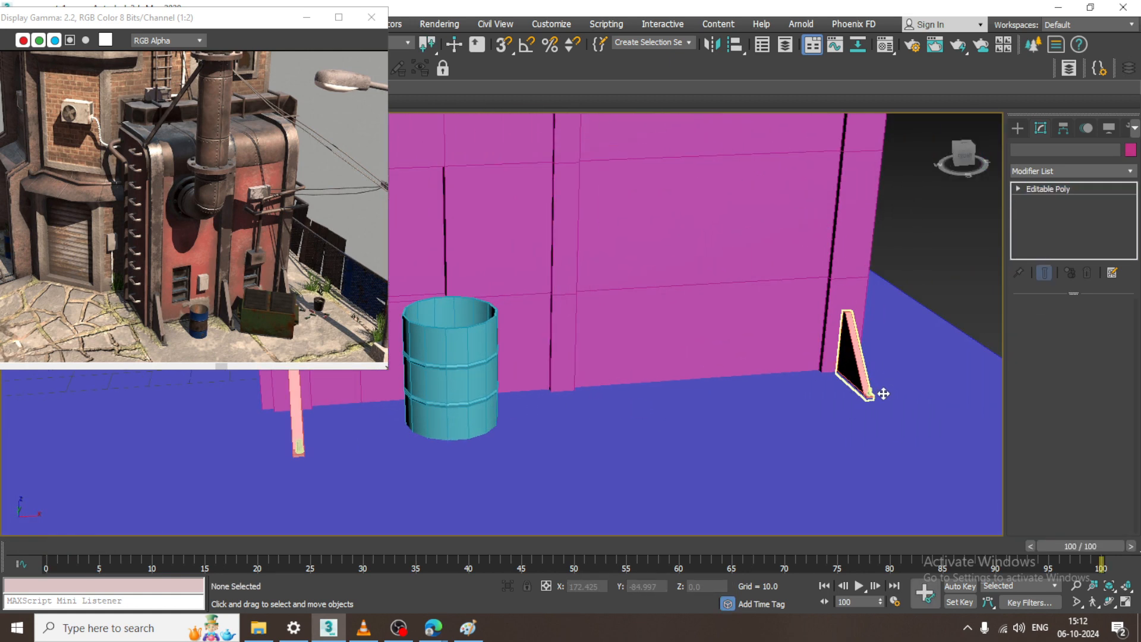
{"action": "key", "text": "Delete"}
{"action": "left_click", "coordinate": [871, 393]}
{"action": "key", "text": "Delete"}
Clone the enlarged bracket and bolt as copies to the middle and far ribs of the magenta tank
{"action": "middle_click_drag", "start_coordinate": [523, 351], "coordinate": [856, 360]}
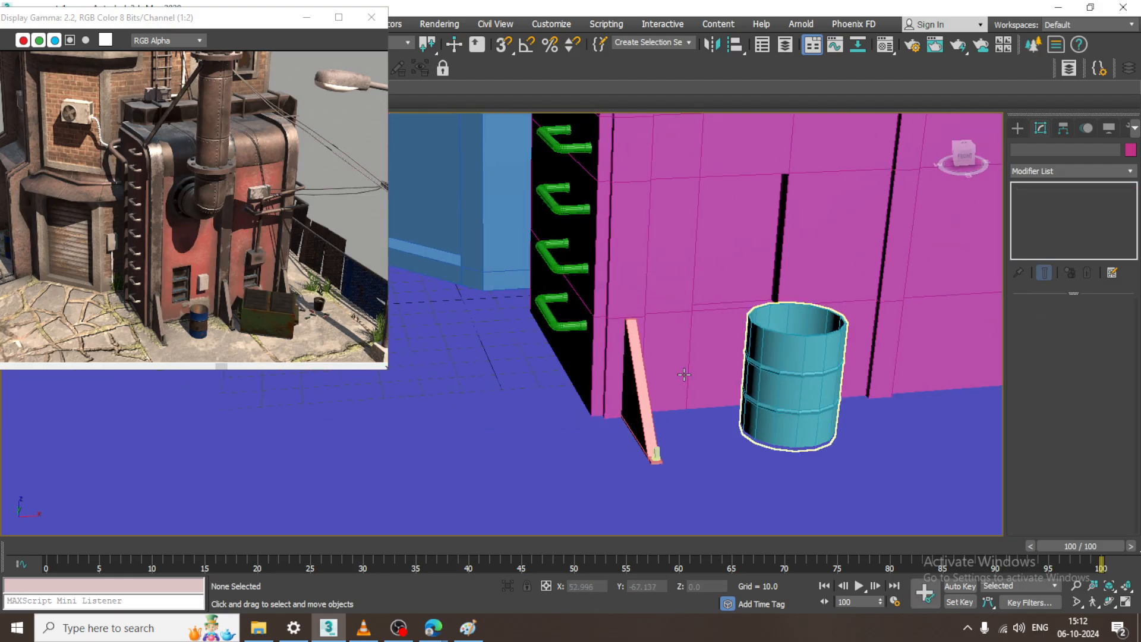
{"action": "left_click", "coordinate": [640, 391]}
{"action": "left_click", "coordinate": [640, 391]}
{"action": "left_click", "coordinate": [656, 455], "text": "ctrl"}
{"action": "scroll", "coordinate": [657, 455], "scroll_direction": "down", "scroll_amount": 4}
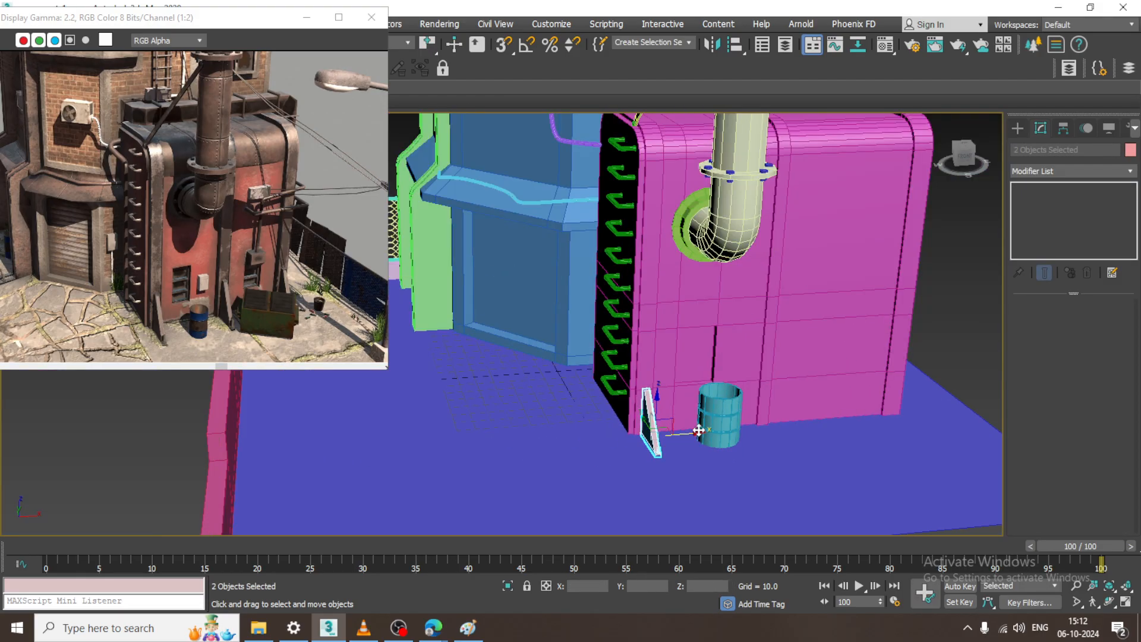
{"action": "middle_click_drag", "start_coordinate": [698, 430], "coordinate": [616, 427]}
{"action": "mouse_move", "coordinate": [611, 428]}
{"action": "left_mouse_down", "text": "shift"}
{"action": "mouse_move", "coordinate": [729, 431]}
{"action": "mouse_move", "coordinate": [854, 411]}
{"action": "left_mouse_up", "text": "shift"}
{"action": "left_click", "coordinate": [573, 372]}
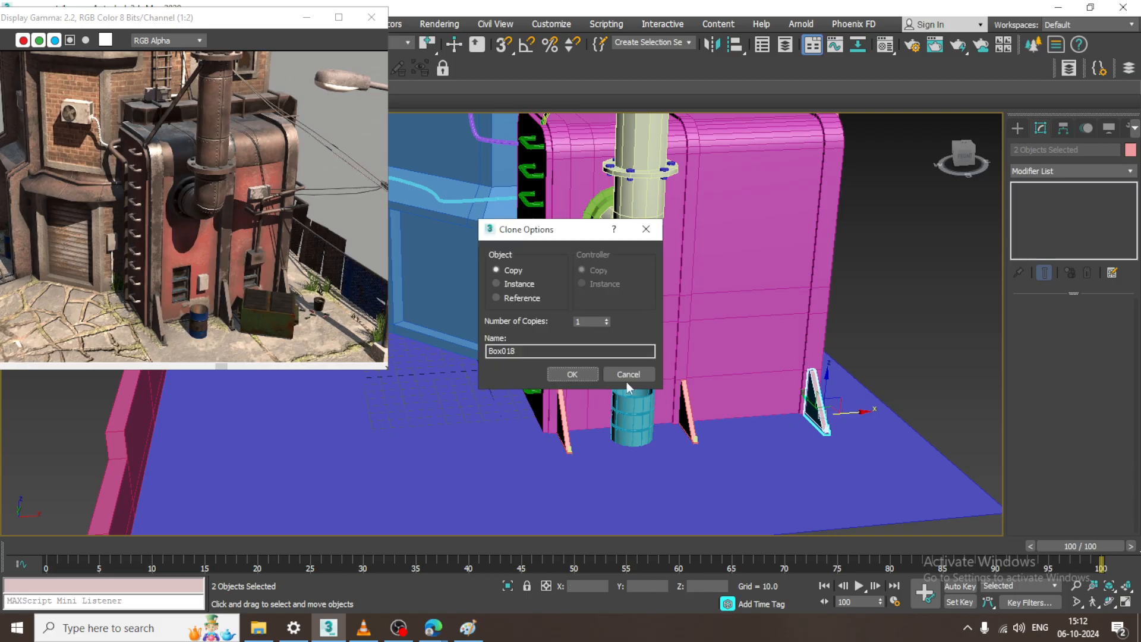
{"action": "left_click", "coordinate": [575, 373]}
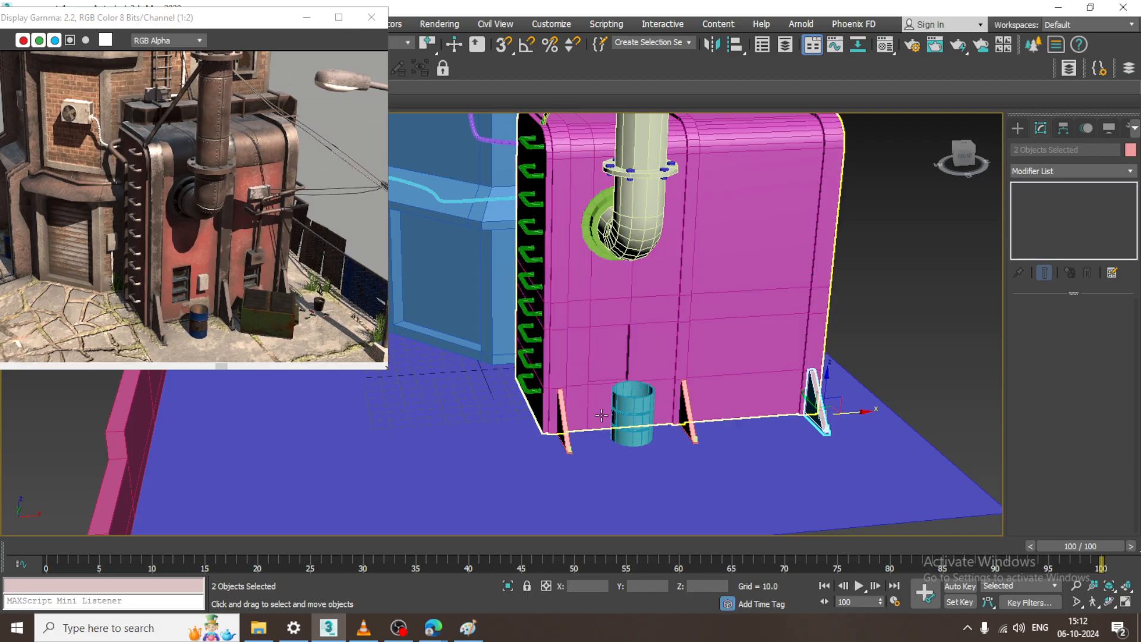
Compare the tank, pipe and duct area of the model with the matching part of the reference image
{"action": "middle_click_drag", "start_coordinate": [745, 345], "coordinate": [786, 280], "text": "alt"}
{"action": "middle_click_drag", "start_coordinate": [786, 279], "coordinate": [817, 352]}
{"action": "scroll", "coordinate": [810, 313], "scroll_direction": "down", "scroll_amount": 3}
{"action": "middle_click_drag", "start_coordinate": [820, 299], "coordinate": [786, 315]}
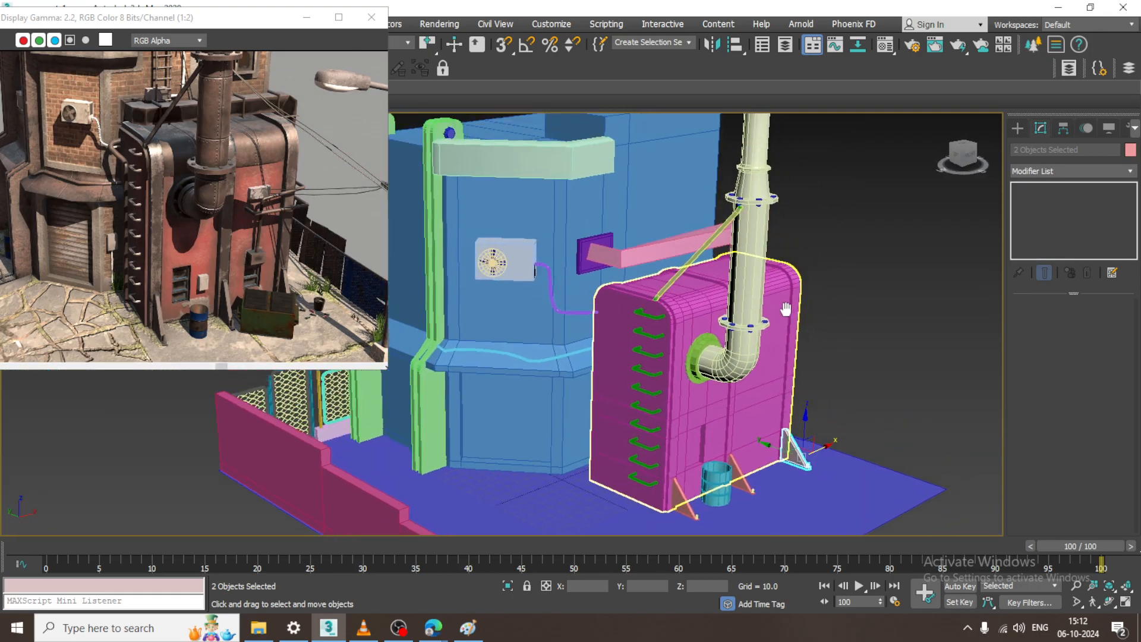
{"action": "scroll", "coordinate": [782, 316], "scroll_direction": "down", "scroll_amount": 3}
{"action": "scroll", "coordinate": [773, 326], "scroll_direction": "up", "scroll_amount": 5}
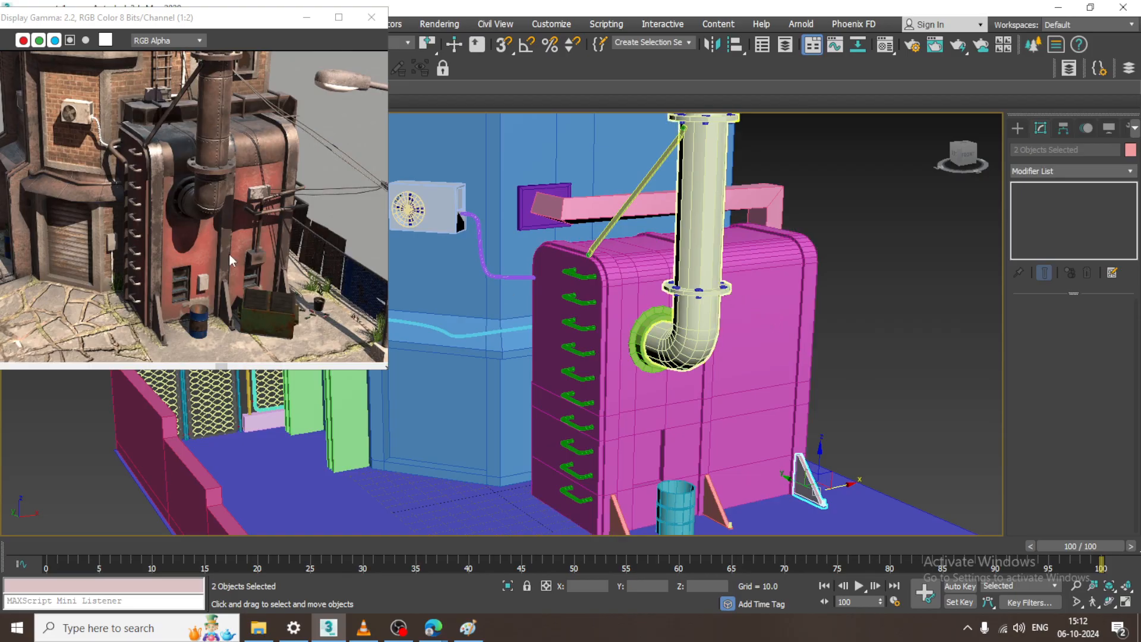
{"action": "scroll", "coordinate": [187, 141], "scroll_direction": "up", "scroll_amount": 2}
{"action": "scroll", "coordinate": [187, 141], "scroll_direction": "up", "scroll_amount": 2}
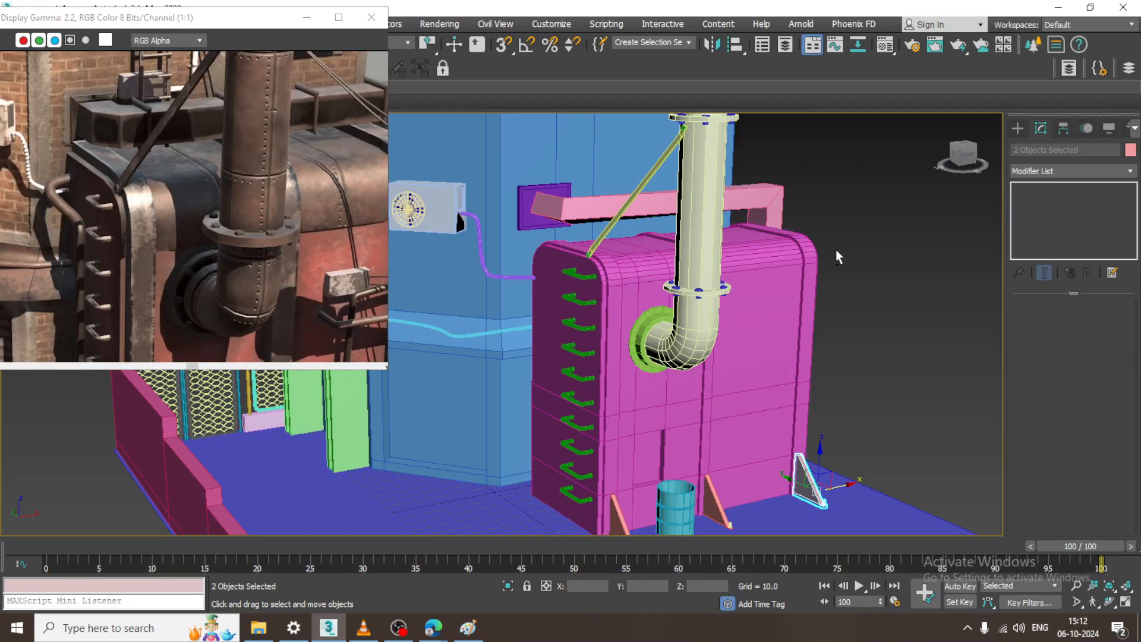
Thicken the pink duct line's rectangular section to a length of 34.05 and a width of 19.815
{"action": "scroll", "coordinate": [836, 249], "scroll_direction": "up", "scroll_amount": 3}
{"action": "left_click", "coordinate": [767, 251]}
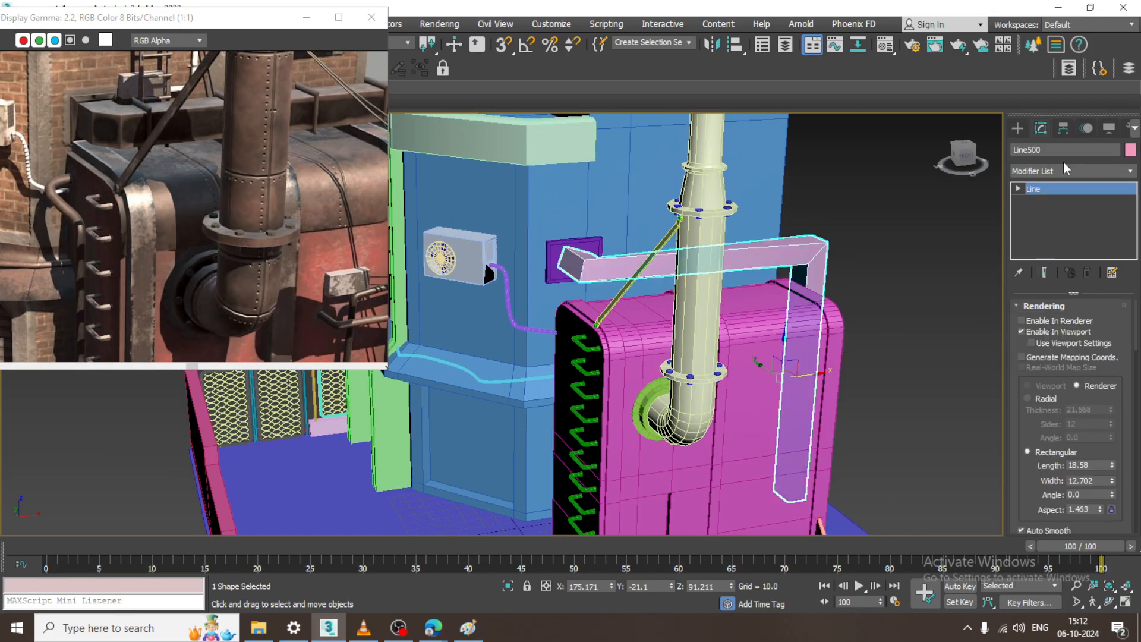
{"action": "left_click_drag", "start_coordinate": [1112, 466], "coordinate": [1100, 426]}
{"action": "key", "text": "ctrl+z"}
{"action": "left_click", "coordinate": [1111, 478]}
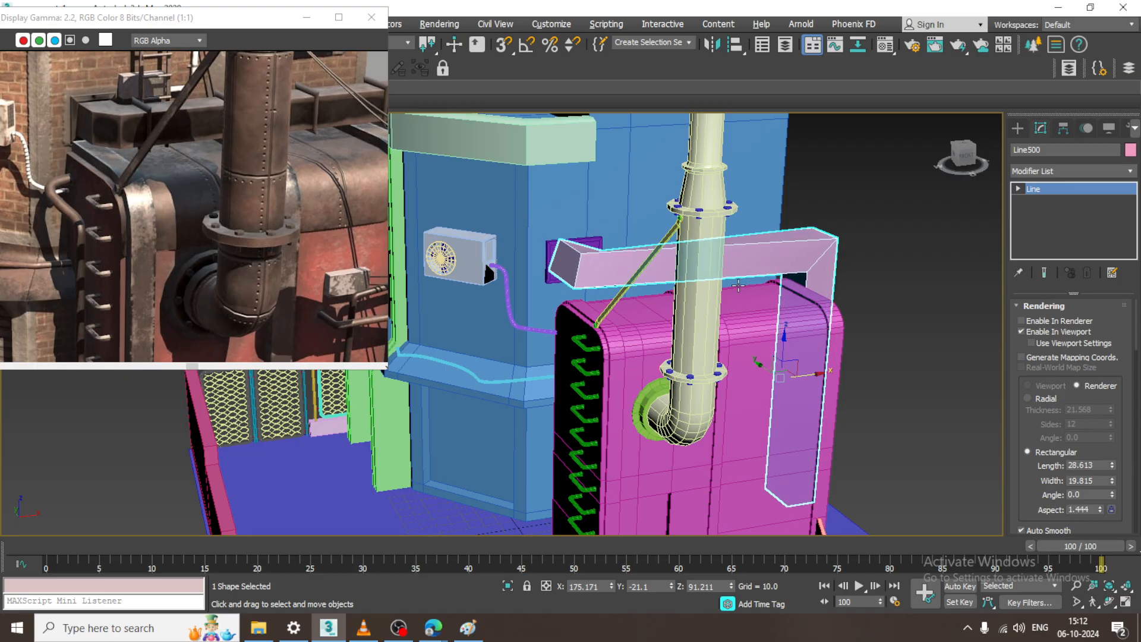
{"action": "mouse_move", "coordinate": [739, 285]}
{"action": "middle_mouse_down", "text": "alt"}
{"action": "mouse_move", "coordinate": [660, 284]}
{"action": "mouse_move", "coordinate": [743, 280]}
{"action": "middle_mouse_up", "text": "alt"}
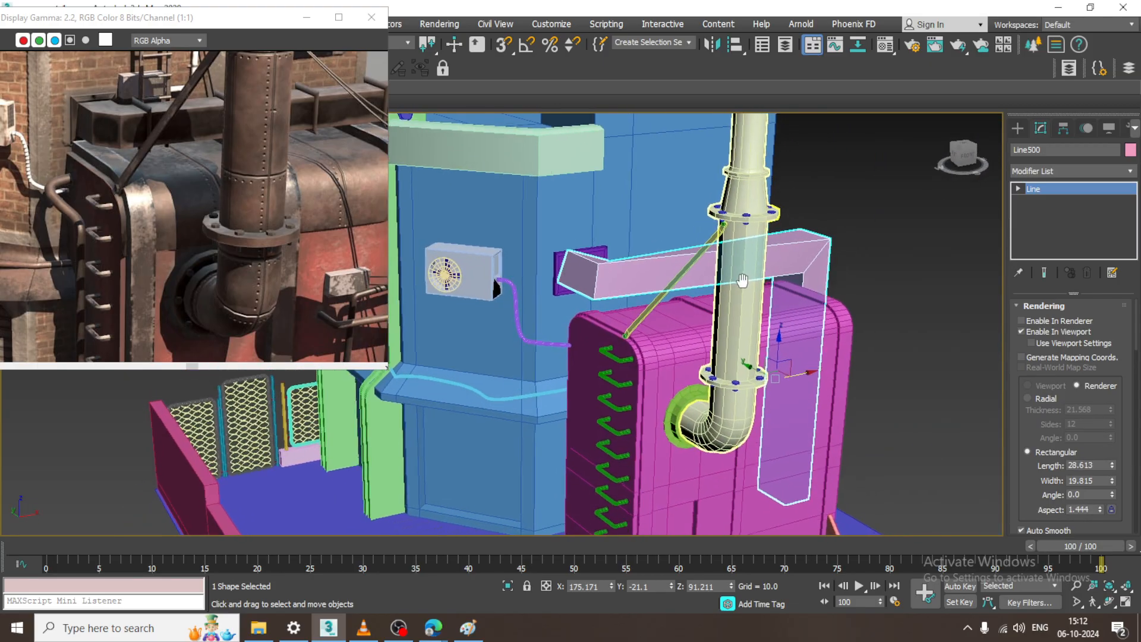
{"action": "key", "text": "z"}
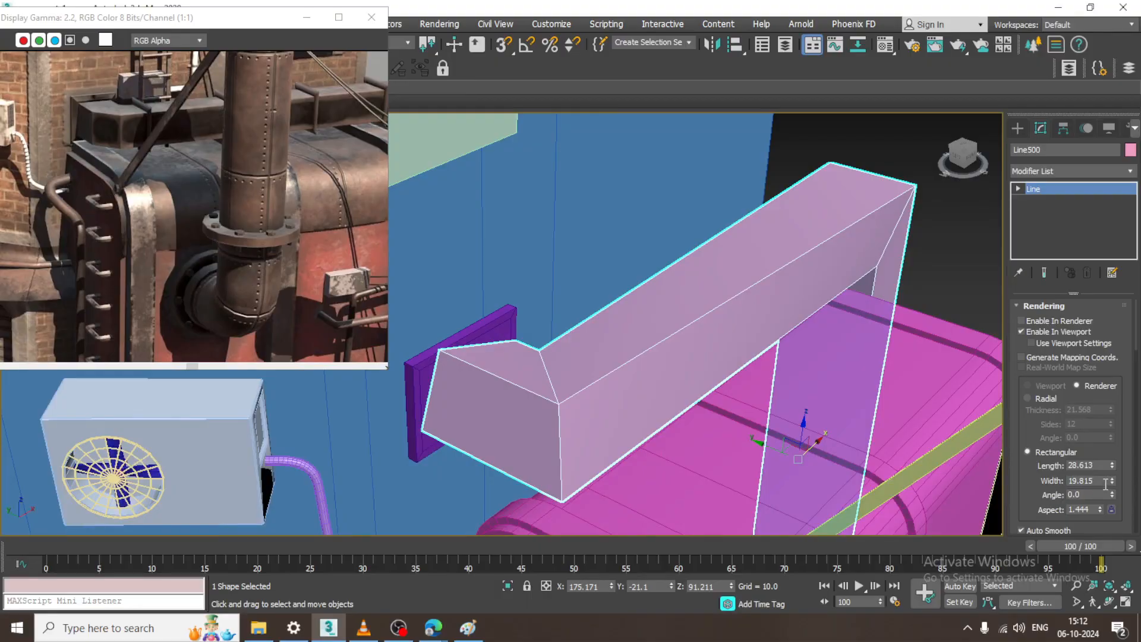
{"action": "left_click_drag", "start_coordinate": [1112, 466], "coordinate": [1103, 451]}
Convert the pink duct to an Editable Poly and isolate it
{"action": "middle_click_drag", "start_coordinate": [603, 380], "coordinate": [539, 350], "text": "alt"}
{"action": "right_click", "coordinate": [544, 340]}
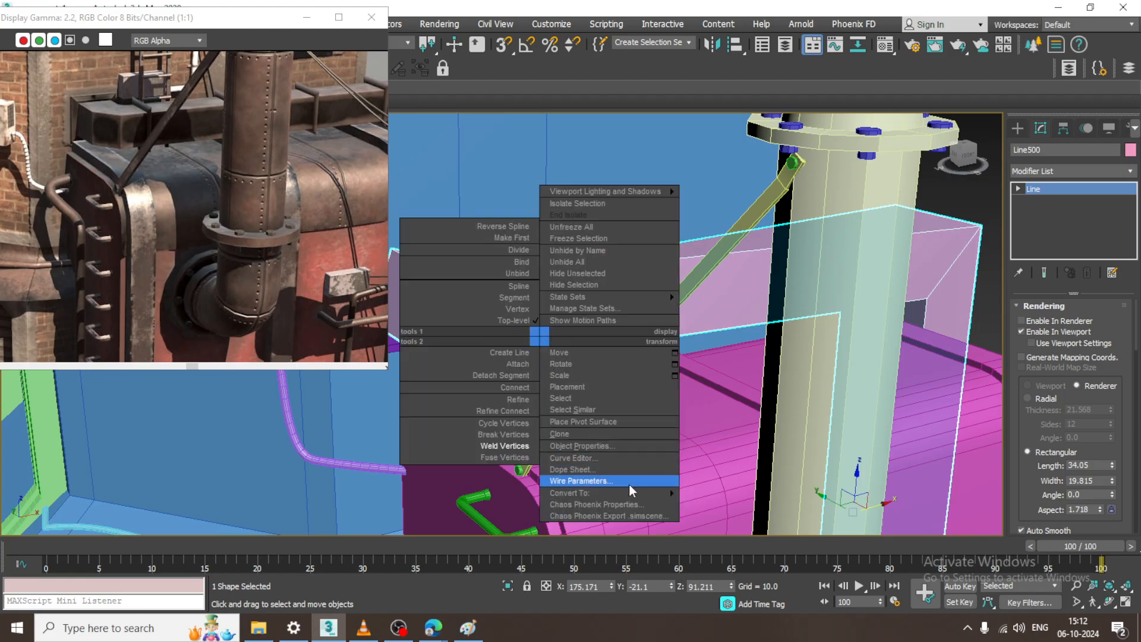
{"action": "mouse_move", "coordinate": [671, 493]}
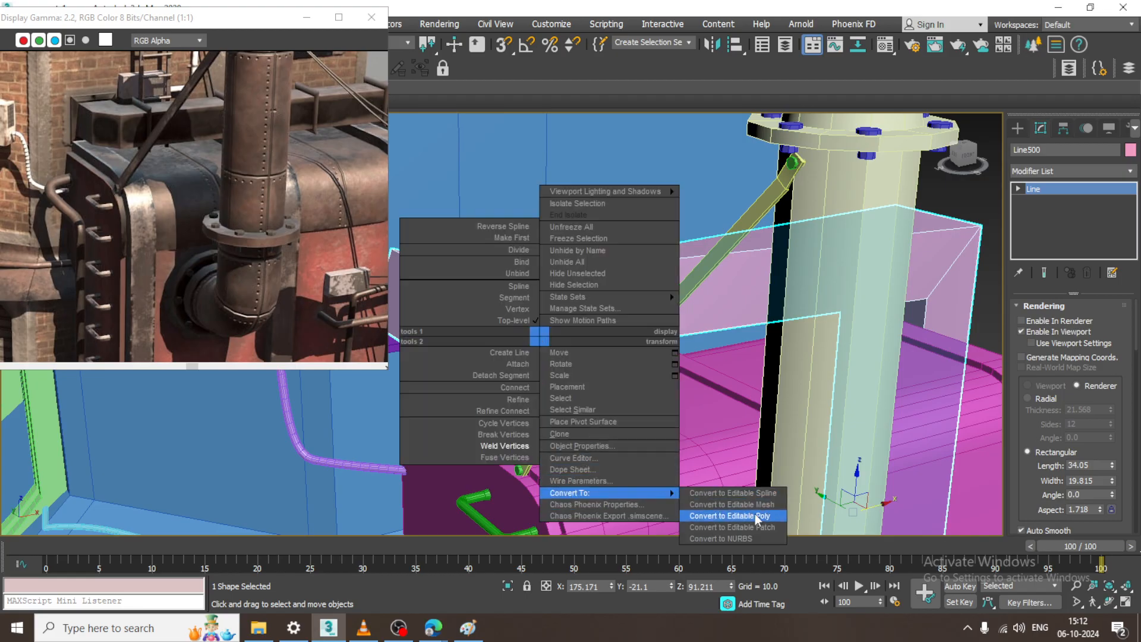
{"action": "left_click", "coordinate": [755, 513]}
{"action": "key", "text": "alt+q"}
Raise the upper and lower pairs of vertices at the bend near the duct's wall end
{"action": "middle_click_drag", "start_coordinate": [622, 410], "coordinate": [683, 326], "text": "alt"}
{"action": "key", "text": "1"}
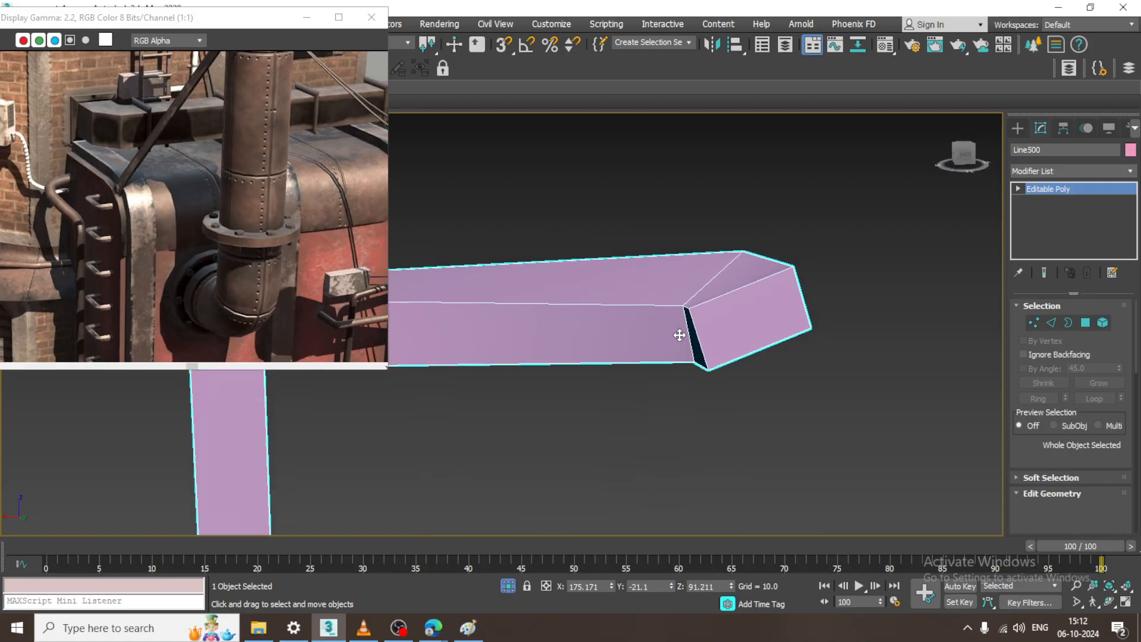
{"action": "left_click_drag", "start_coordinate": [675, 313], "coordinate": [688, 247]}
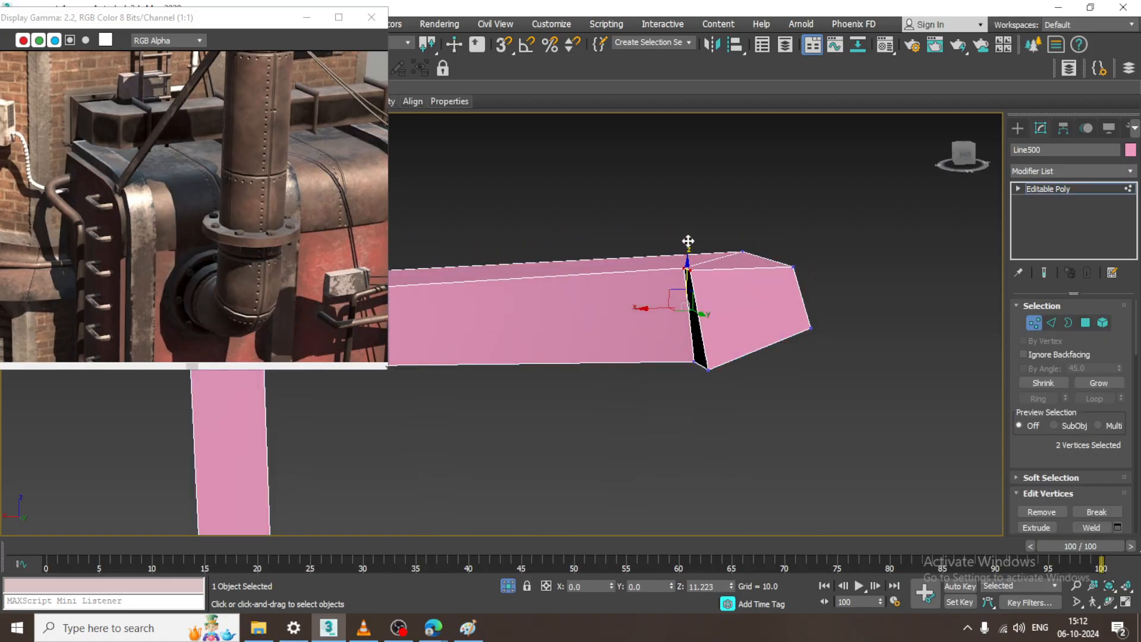
{"action": "left_click_drag", "start_coordinate": [733, 407], "coordinate": [699, 330]}
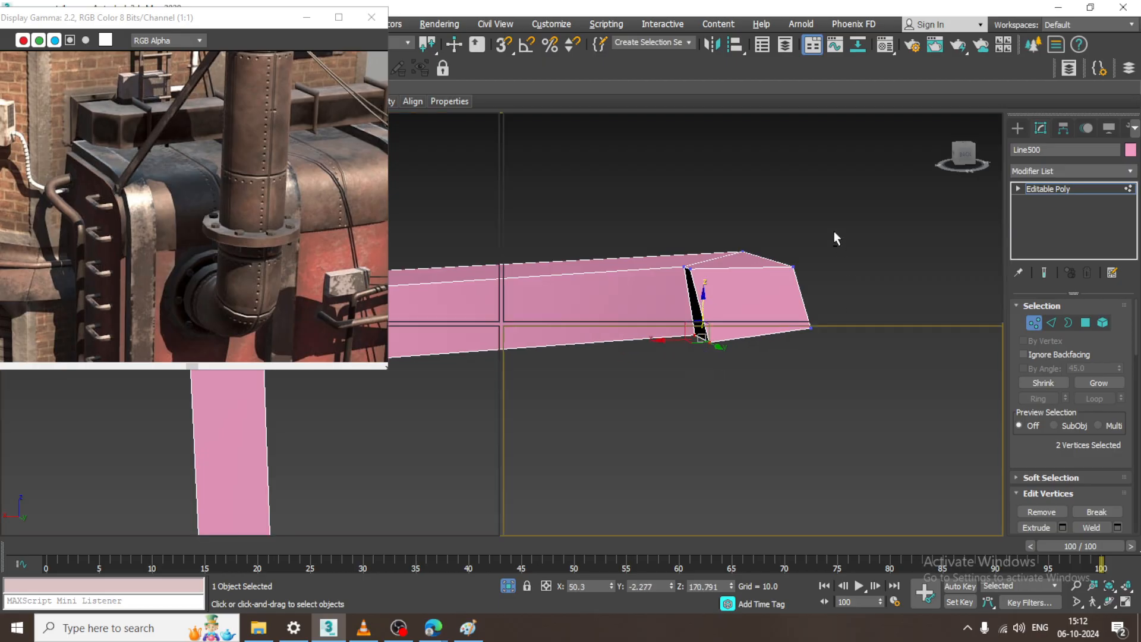
In the front view, flatten the duct's underside vertices level and scale the end and bend vertices into straight vertical lines
{"action": "key", "text": "alt+w"}
{"action": "scroll", "coordinate": [773, 229], "scroll_direction": "down", "scroll_amount": 3}
{"action": "scroll", "coordinate": [760, 235], "scroll_direction": "up", "scroll_amount": 4}
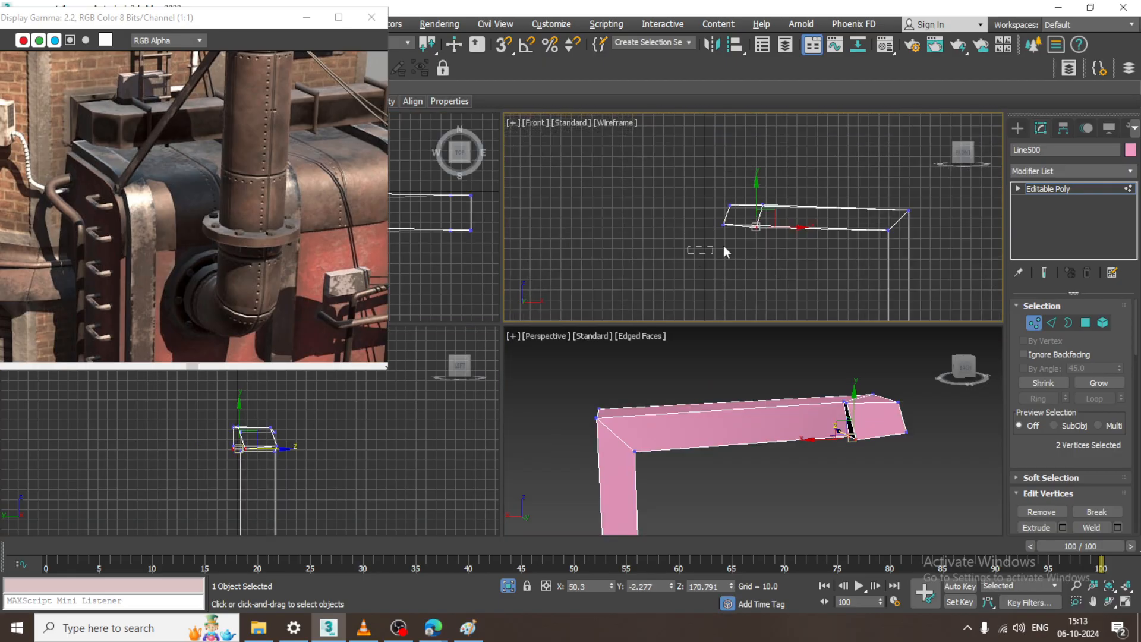
{"action": "left_click_drag", "start_coordinate": [976, 227], "coordinate": [976, 227]}
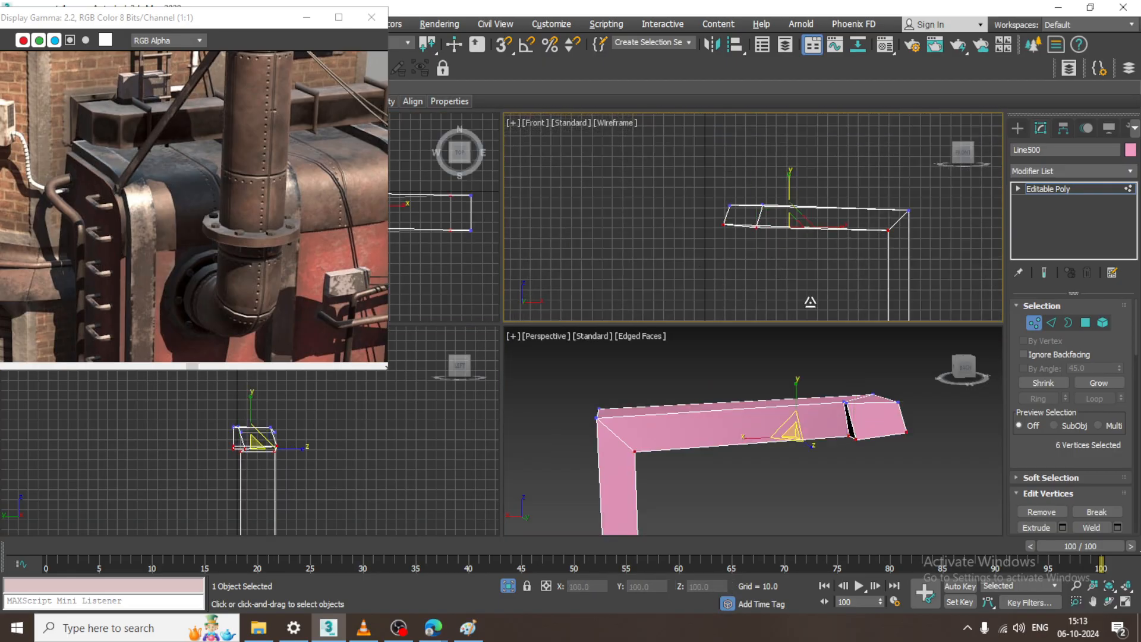
{"action": "left_click_drag", "start_coordinate": [735, 255], "coordinate": [735, 255]}
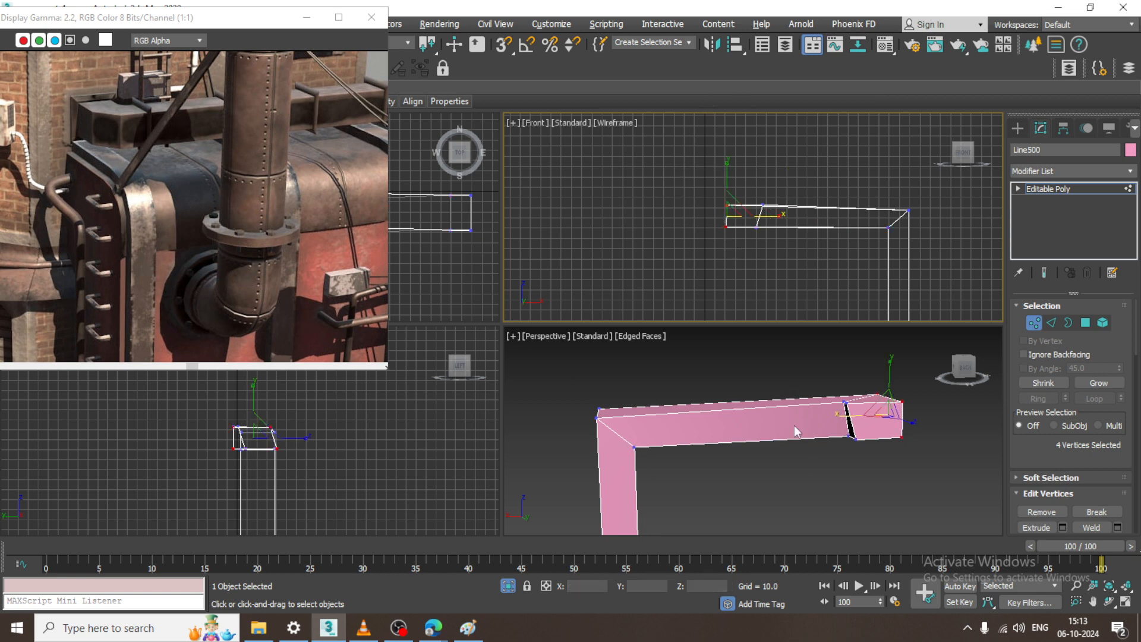
{"action": "right_click", "coordinate": [869, 419]}
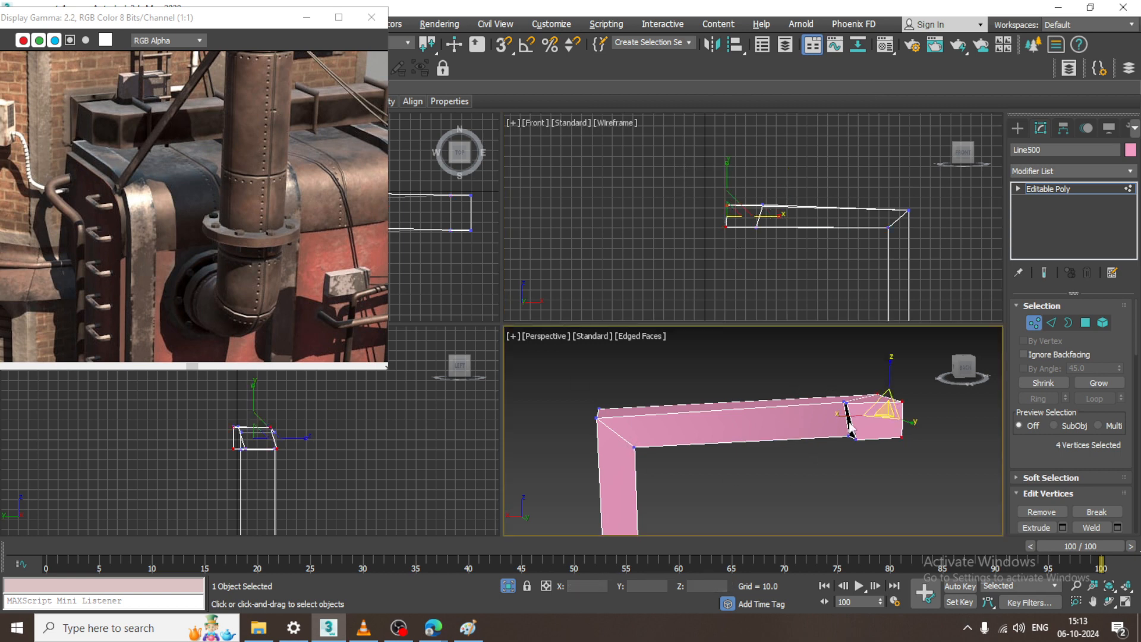
{"action": "right_click", "coordinate": [779, 221]}
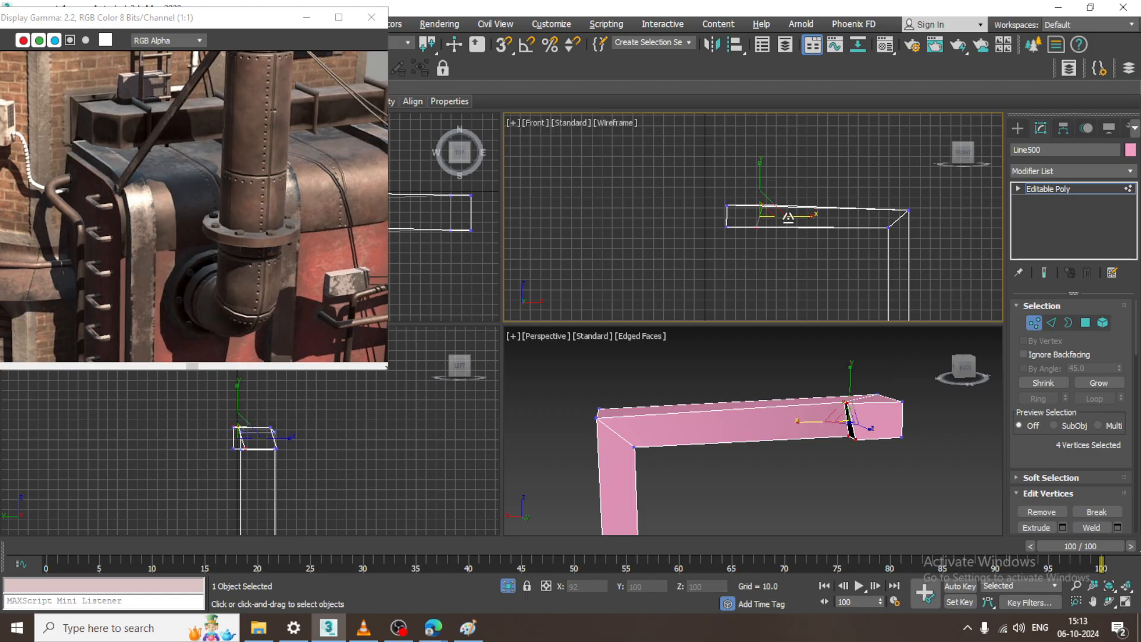
{"action": "right_click", "coordinate": [840, 474]}
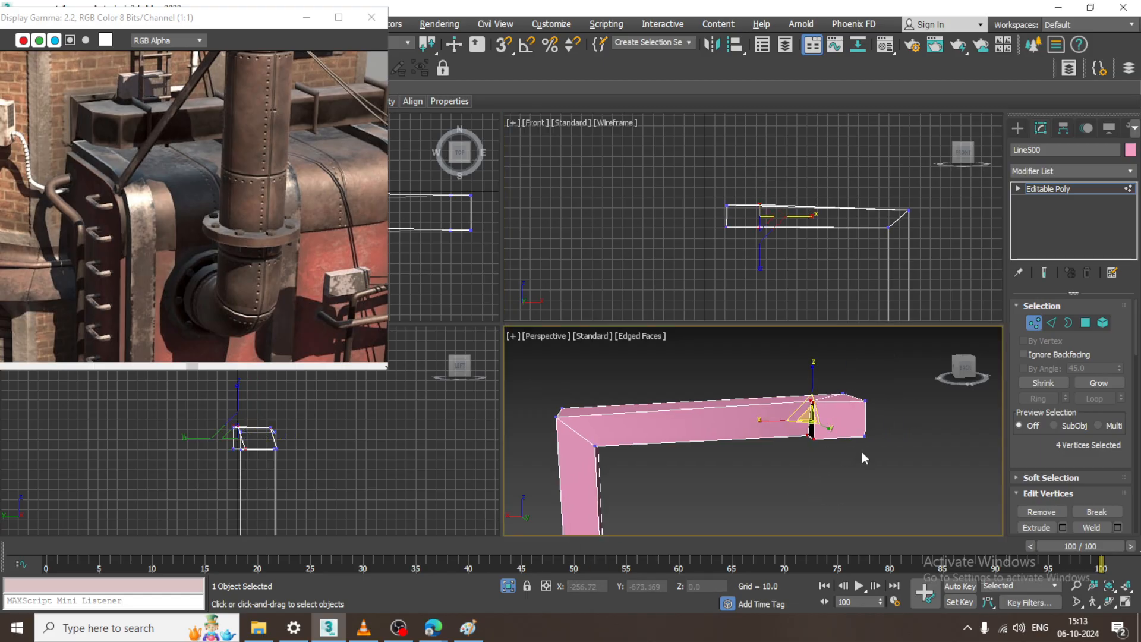
Move the lower inner vertex at the duct's bend along Y to about -3.2
{"action": "key", "text": "alt+w"}
{"action": "middle_click_drag", "start_coordinate": [769, 370], "coordinate": [649, 376], "text": "alt"}
{"action": "left_click", "coordinate": [561, 365]}
{"action": "key", "text": "w"}
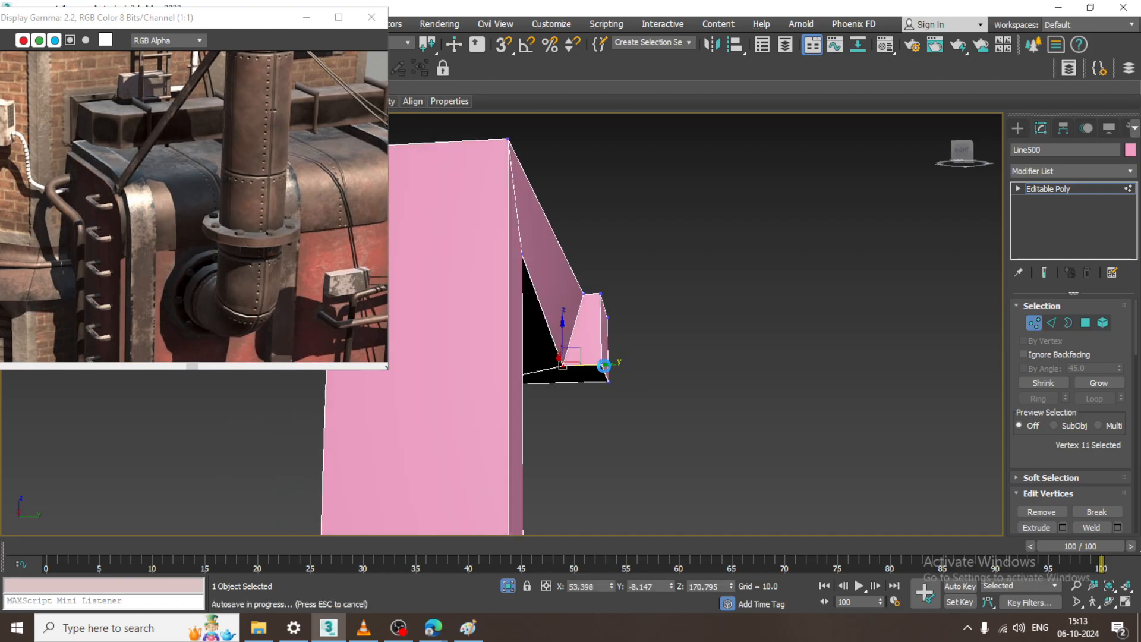
{"action": "left_click_drag", "start_coordinate": [603, 366], "coordinate": [615, 365]}
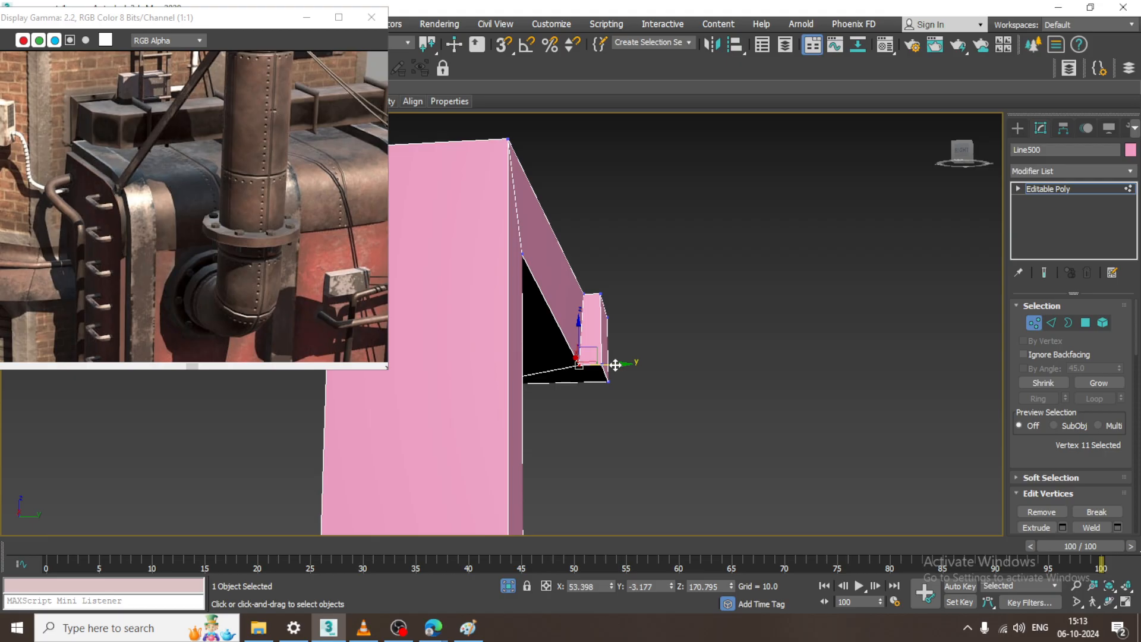
Exit isolation and scale the four vertices of the duct's wall-side section into one flat plane
{"action": "right_click", "coordinate": [777, 220]}
{"action": "left_click", "coordinate": [812, 95]}
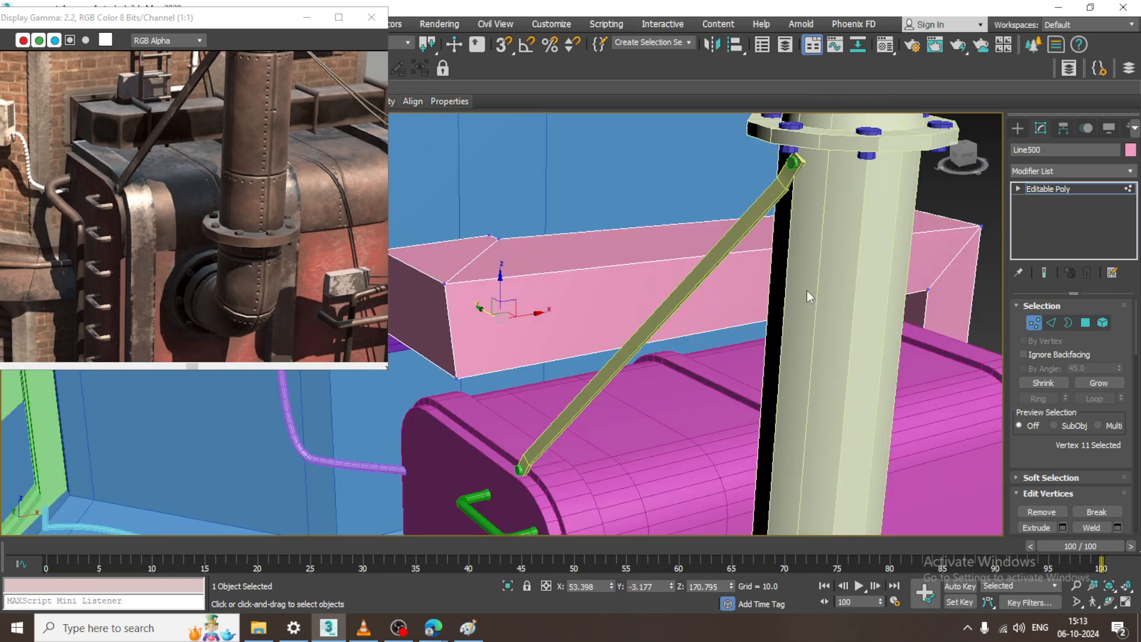
{"action": "middle_click_drag", "start_coordinate": [807, 290], "coordinate": [925, 259], "text": "alt"}
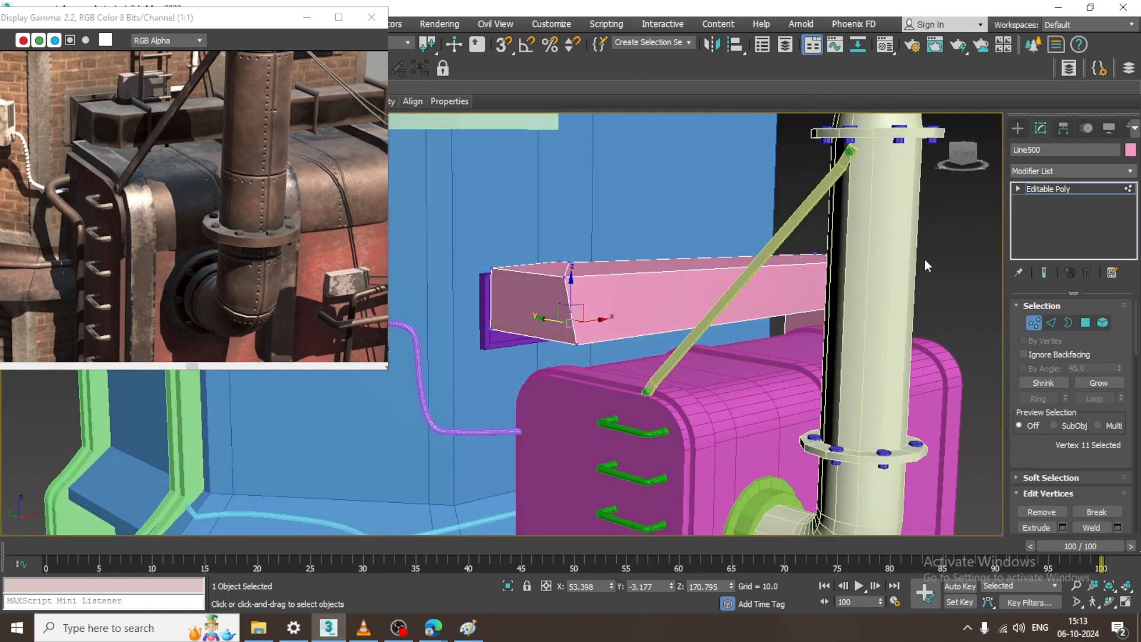
{"action": "left_click", "coordinate": [1082, 184]}
{"action": "key", "text": "1"}
{"action": "left_click_drag", "start_coordinate": [1130, 433], "coordinate": [1129, 431]}
{"action": "left_click_drag", "start_coordinate": [655, 254], "coordinate": [656, 265]}
{"action": "middle_click_drag", "start_coordinate": [656, 265], "coordinate": [559, 305], "text": "alt"}
{"action": "left_click_drag", "start_coordinate": [492, 438], "coordinate": [494, 436]}
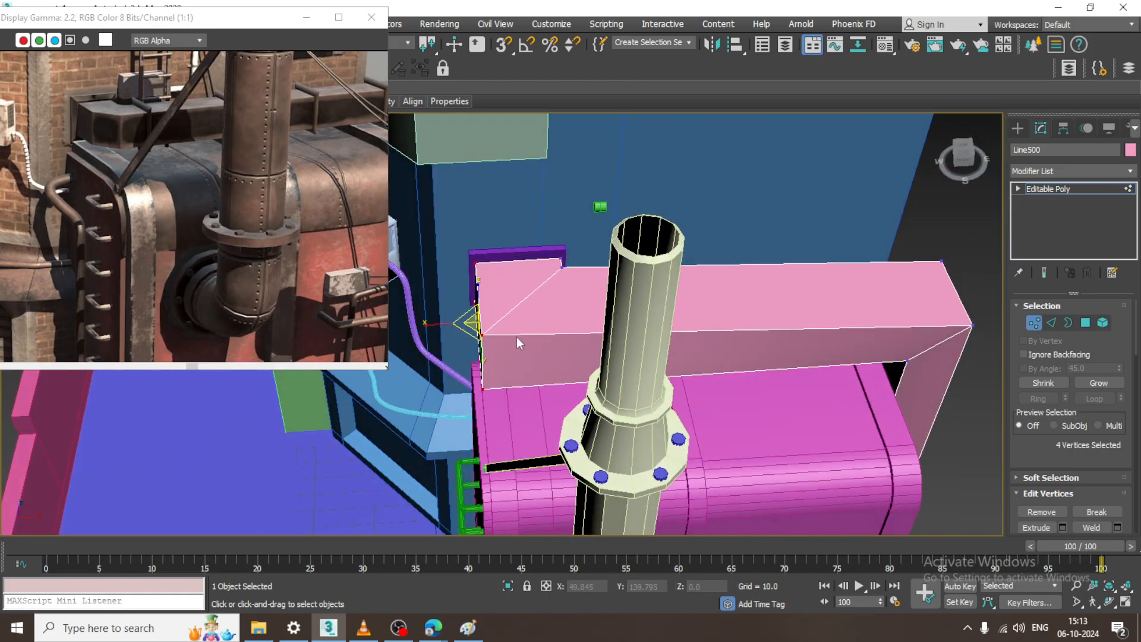
Move the lower outer corner vertex of the duct's bend along Y to about -34.9 to square the corner
{"action": "mouse_move", "coordinate": [528, 325]}
{"action": "middle_mouse_down", "text": "alt"}
{"action": "mouse_move", "coordinate": [559, 308]}
{"action": "mouse_move", "coordinate": [555, 292]}
{"action": "mouse_move", "coordinate": [590, 289]}
{"action": "mouse_move", "coordinate": [596, 236]}
{"action": "mouse_move", "coordinate": [584, 336]}
{"action": "mouse_move", "coordinate": [599, 346]}
{"action": "middle_mouse_up", "text": "alt"}
{"action": "left_click", "coordinate": [576, 347]}
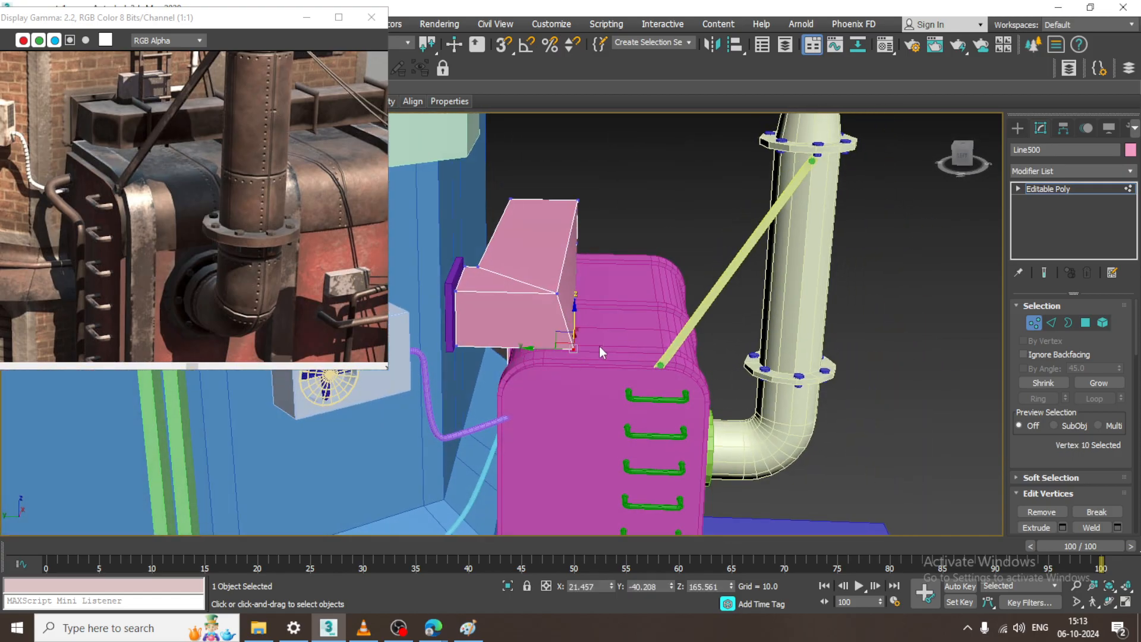
{"action": "left_click_drag", "start_coordinate": [549, 352], "coordinate": [538, 350]}
{"action": "middle_click_drag", "start_coordinate": [534, 350], "coordinate": [538, 233], "text": "alt"}
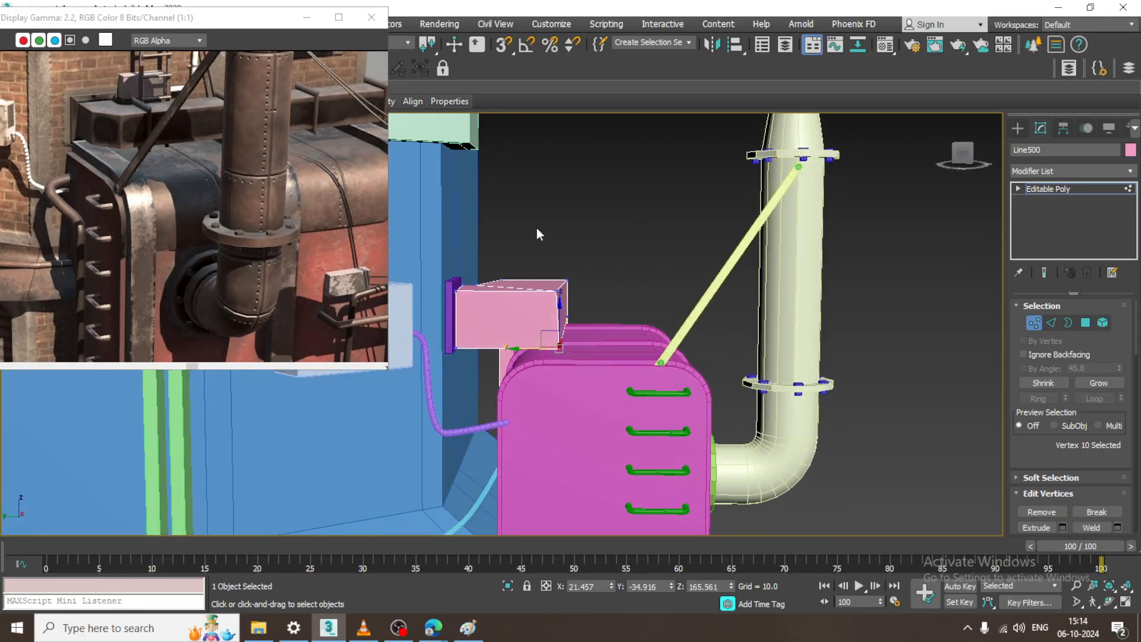
Scale the four front-face vertices of the duct's long run along Y into one flat plane
{"action": "left_click_drag", "start_coordinate": [610, 381], "coordinate": [610, 380]}
{"action": "middle_click_drag", "start_coordinate": [624, 315], "coordinate": [644, 306], "text": "alt"}
{"action": "key", "text": "r"}
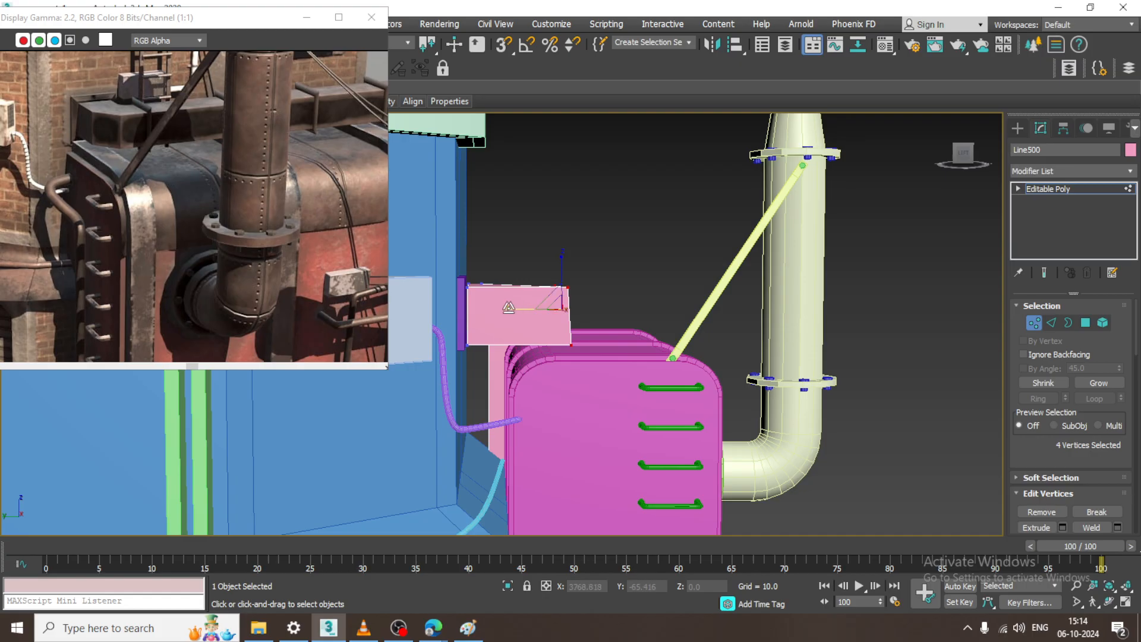
{"action": "middle_click_drag", "start_coordinate": [509, 308], "coordinate": [556, 285], "text": "alt"}
{"action": "scroll", "coordinate": [553, 272], "scroll_direction": "up", "scroll_amount": 3}
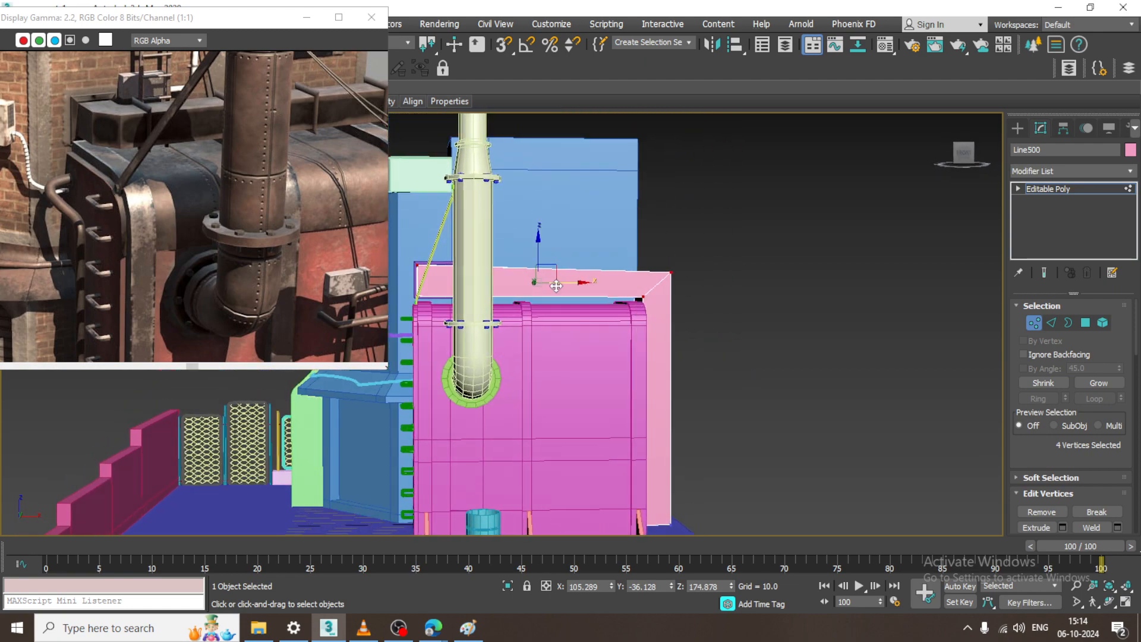
Raise the four vertices at the duct's far bend along Z to about 177.0
{"action": "middle_click_drag", "start_coordinate": [429, 269], "coordinate": [459, 285]}
{"action": "left_click_drag", "start_coordinate": [637, 262], "coordinate": [718, 330]}
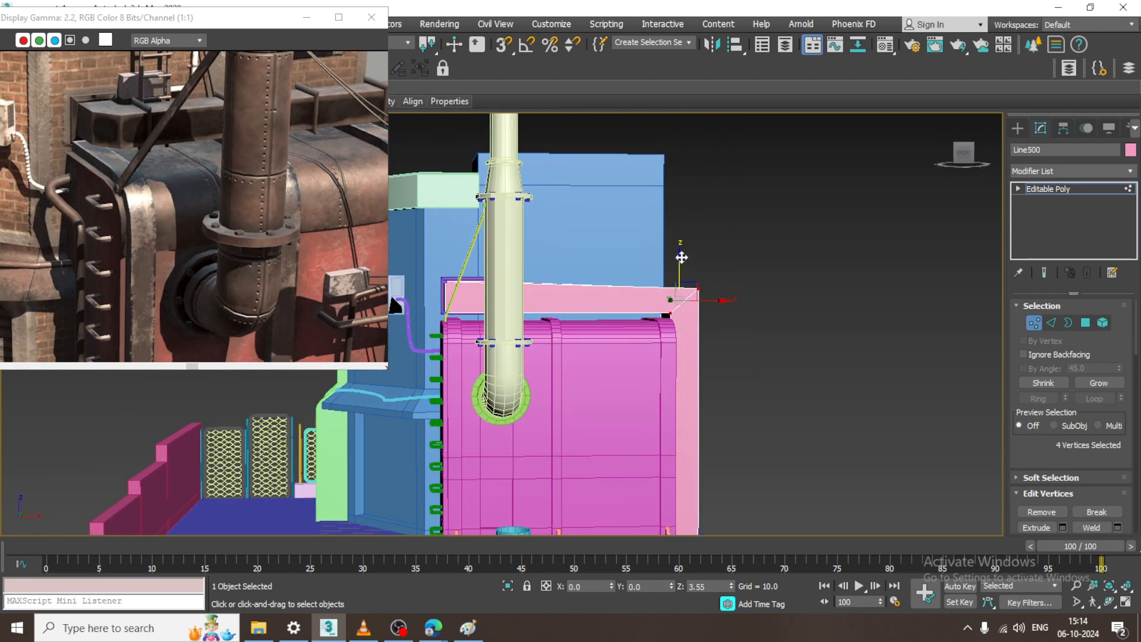
{"action": "left_click_drag", "start_coordinate": [682, 257], "coordinate": [684, 259]}
In the front view, scale the six underside vertices of the duct's long run vertically until they are level
{"action": "key", "text": "alt+w"}
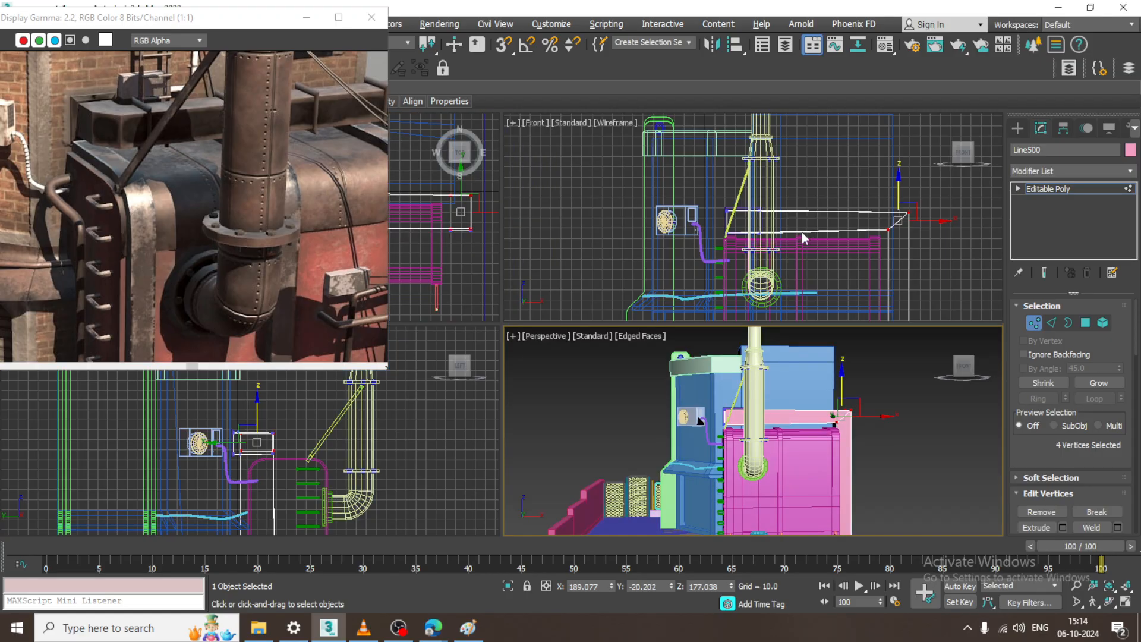
{"action": "middle_click_drag", "start_coordinate": [851, 241], "coordinate": [815, 232]}
{"action": "key", "text": "alt+w"}
{"action": "middle_click_drag", "start_coordinate": [526, 342], "coordinate": [661, 351]}
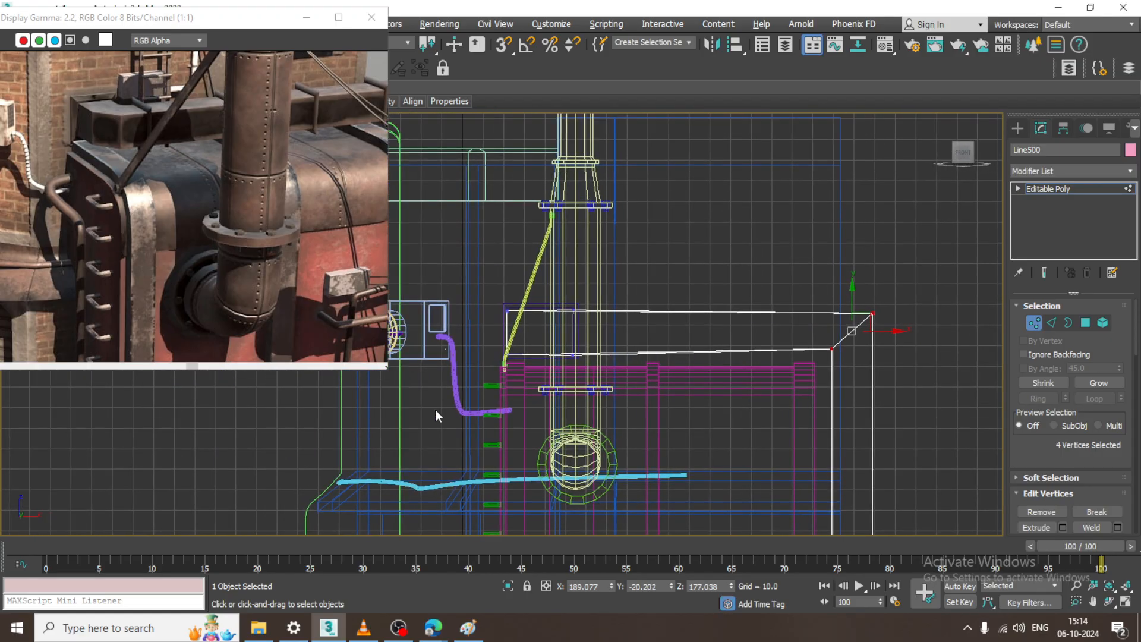
{"action": "left_click_drag", "start_coordinate": [929, 343], "coordinate": [929, 344]}
{"action": "left_click_drag", "start_coordinate": [633, 299], "coordinate": [687, 553]}
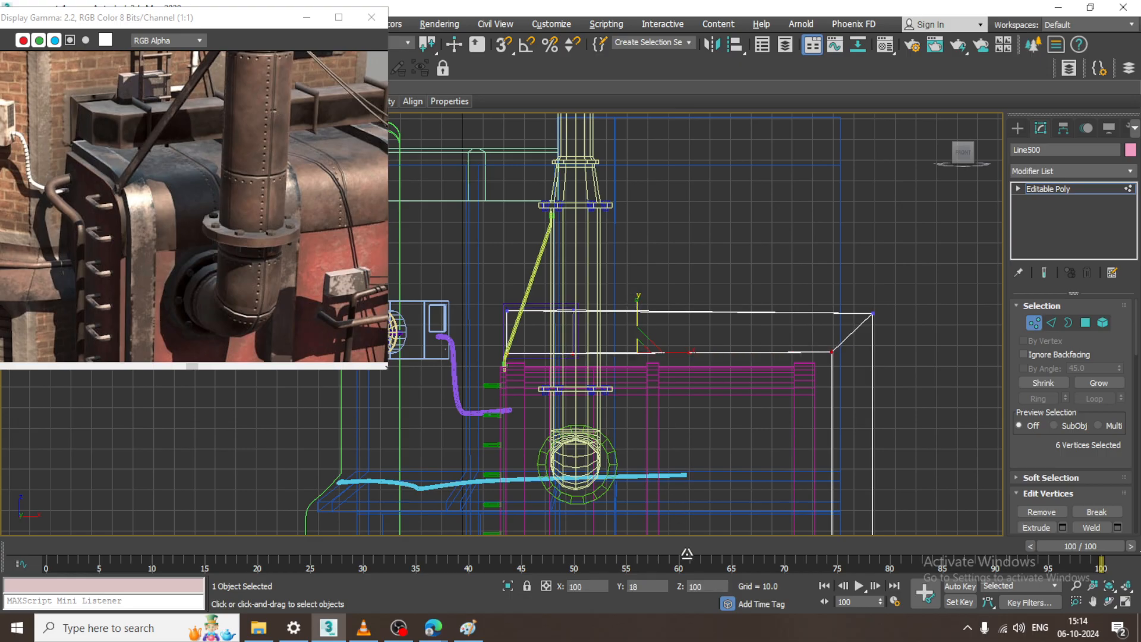
{"action": "left_click_drag", "start_coordinate": [785, 95], "coordinate": [785, 242]}
{"action": "key", "text": "alt+w"}
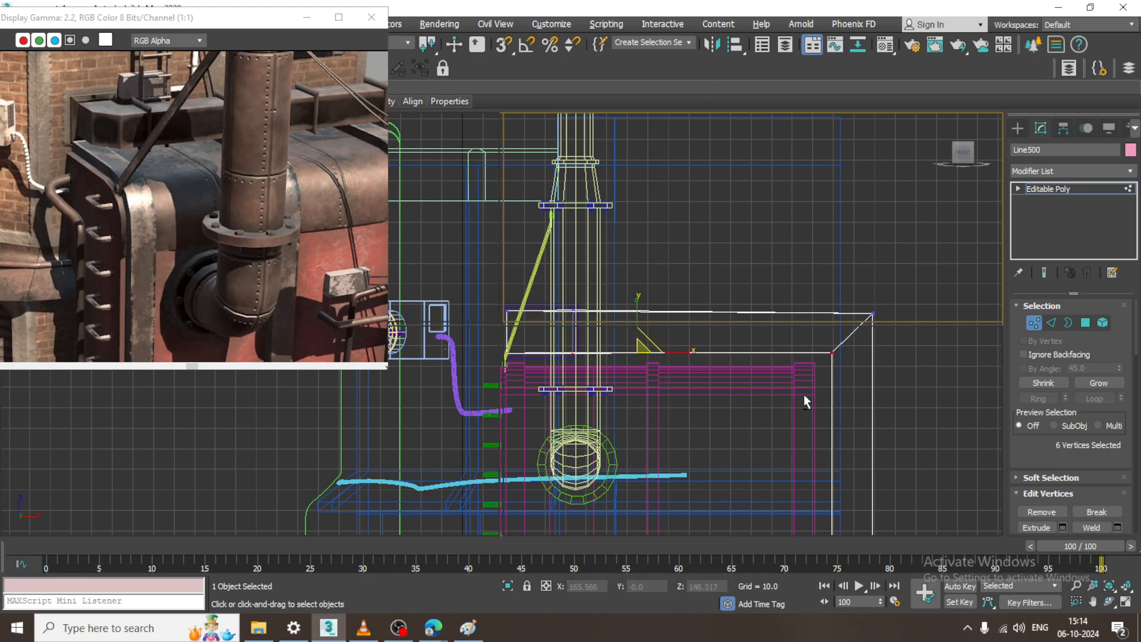
{"action": "middle_click", "coordinate": [866, 502]}
{"action": "key", "text": "alt+w"}
{"action": "middle_click_drag", "start_coordinate": [712, 468], "coordinate": [718, 363], "text": "alt"}
{"action": "left_click_drag", "start_coordinate": [227, 144], "coordinate": [231, 208]}
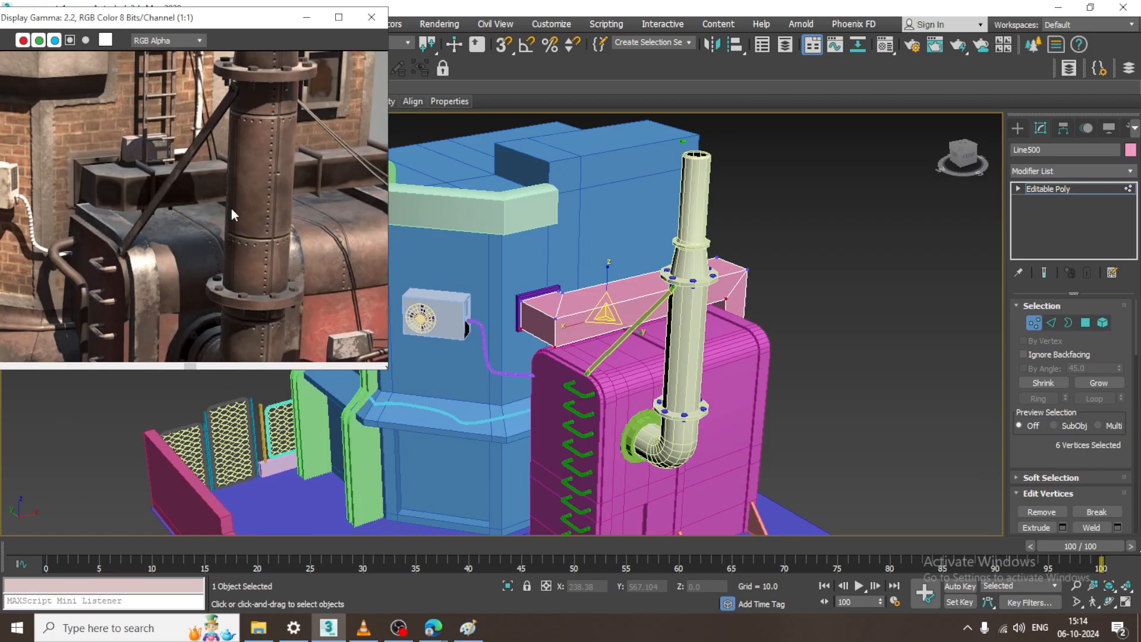
{"action": "scroll", "coordinate": [629, 291], "scroll_direction": "up", "scroll_amount": 6}
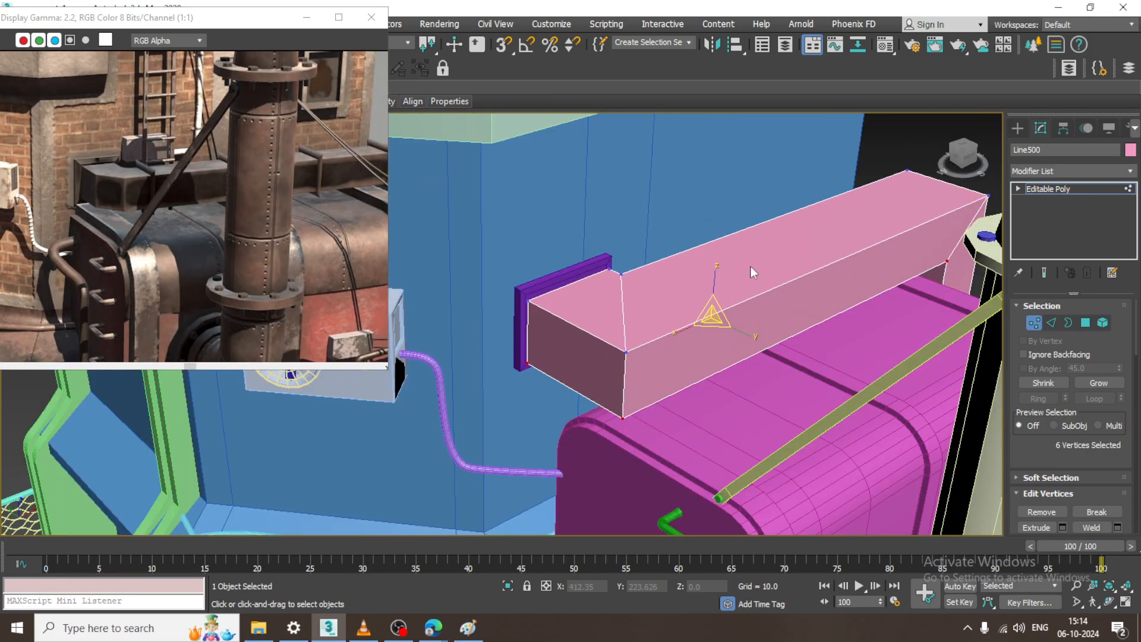
{"action": "key", "text": "2"}
{"action": "left_click", "coordinate": [624, 389]}
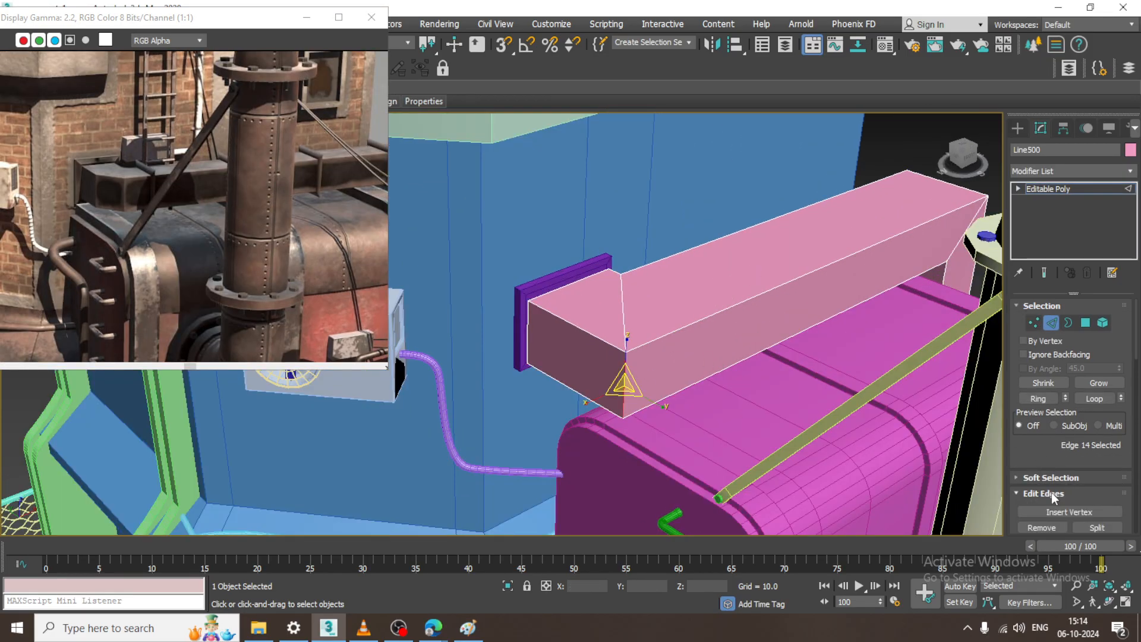
{"action": "scroll", "coordinate": [1051, 497], "scroll_direction": "down", "scroll_amount": 5}
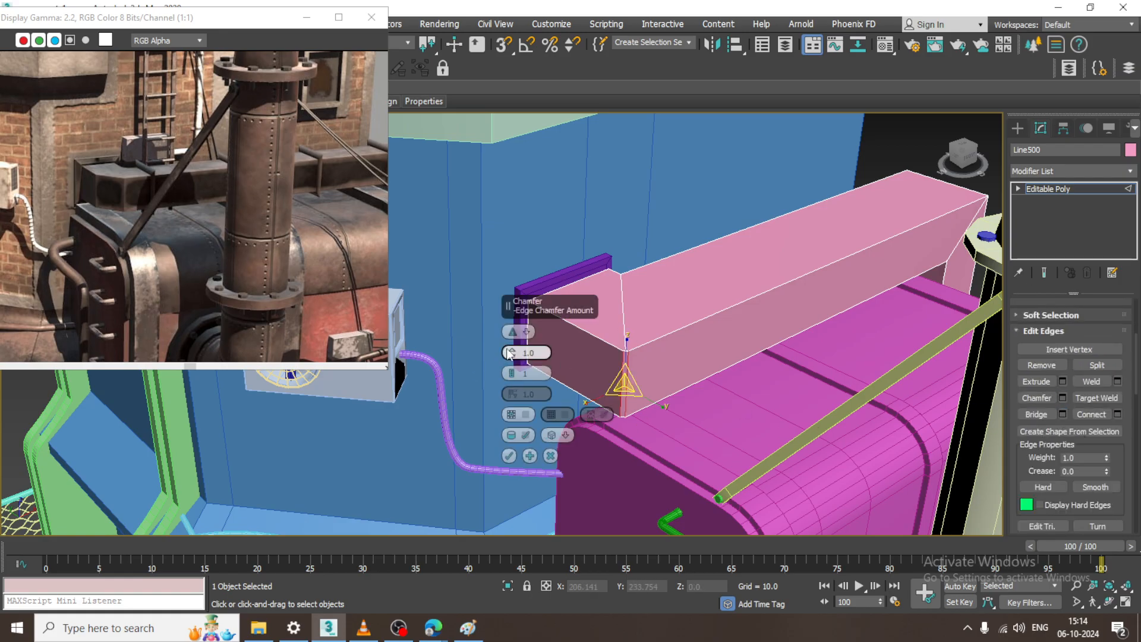
{"action": "left_click_drag", "start_coordinate": [512, 352], "coordinate": [512, 307]}
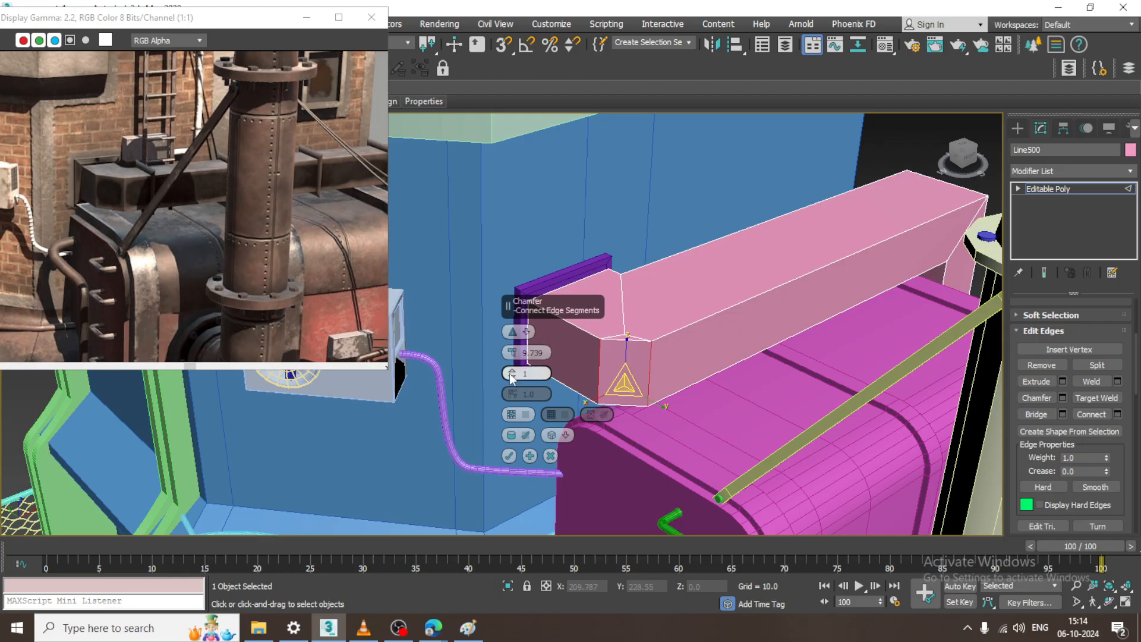
{"action": "left_click_drag", "start_coordinate": [510, 373], "coordinate": [512, 352]}
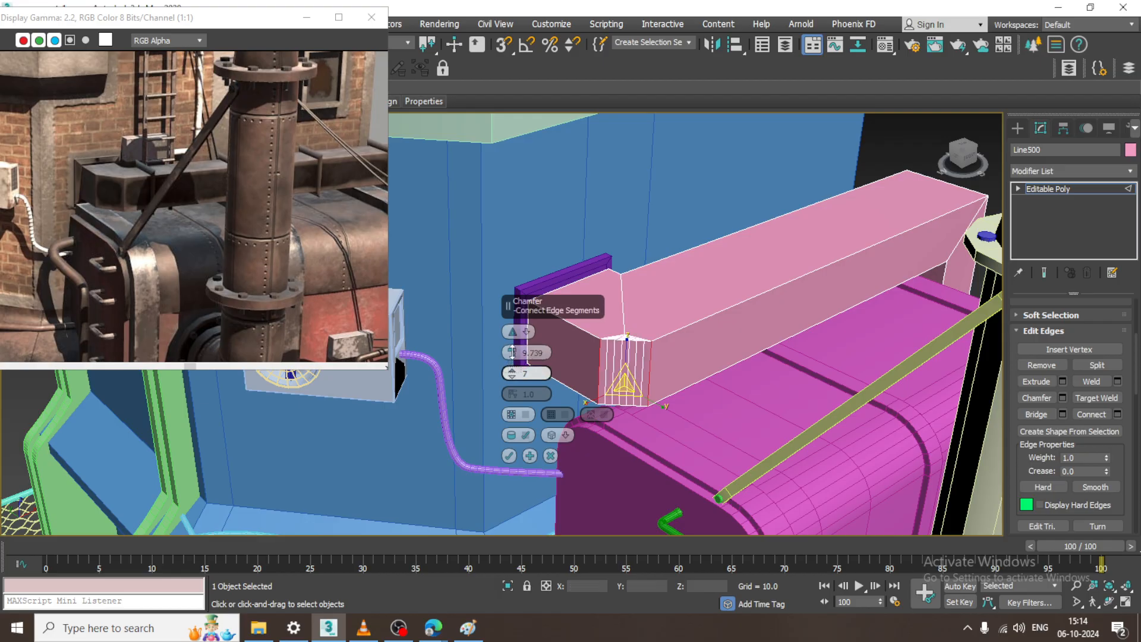
{"action": "left_click", "coordinate": [551, 456]}
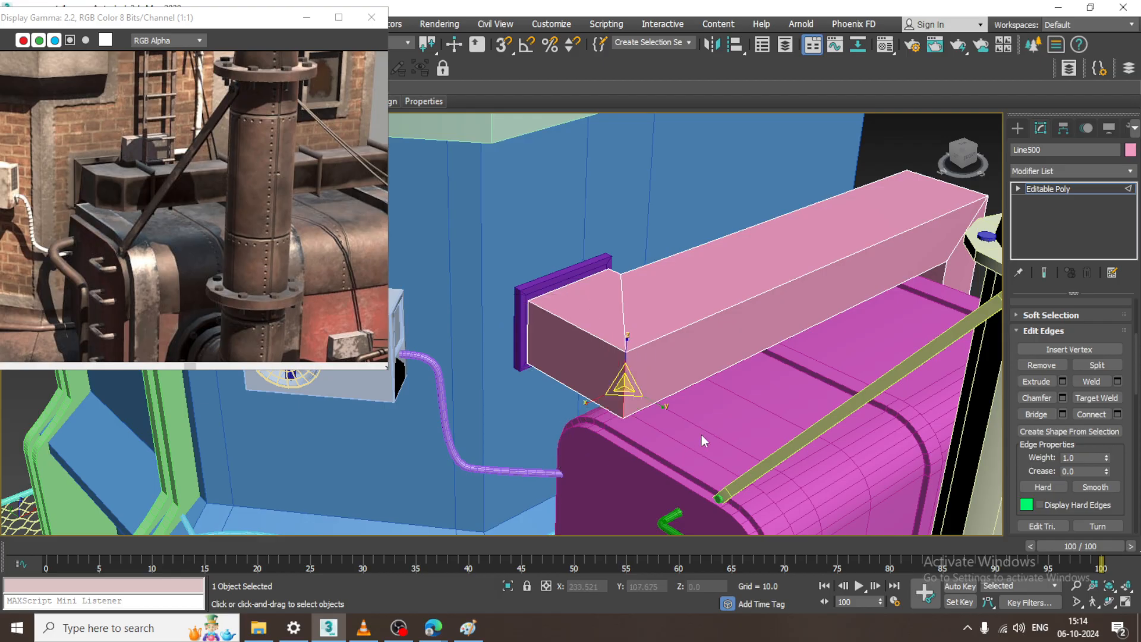
Move the reference image window lower to uncover the modeling tools and expand them to their full display
{"action": "middle_click_drag", "start_coordinate": [943, 364], "coordinate": [885, 354], "text": "alt"}
{"action": "middle_click_drag", "start_coordinate": [885, 354], "coordinate": [757, 315]}
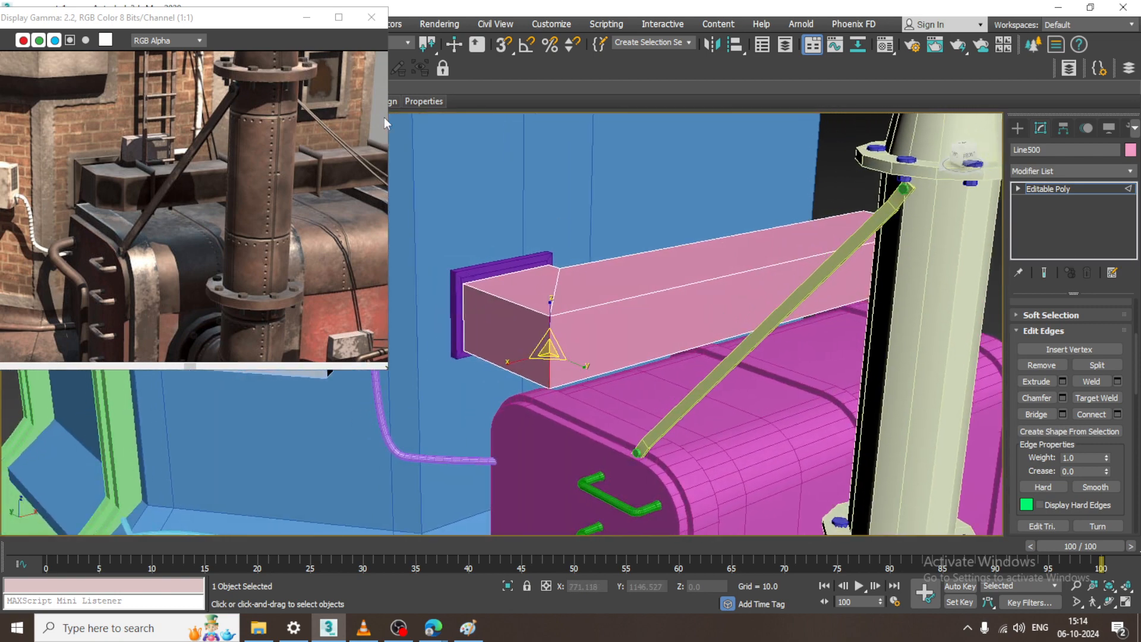
{"action": "middle_click_drag", "start_coordinate": [648, 234], "coordinate": [181, 39], "text": "alt"}
{"action": "left_click_drag", "start_coordinate": [118, 17], "coordinate": [110, 131]}
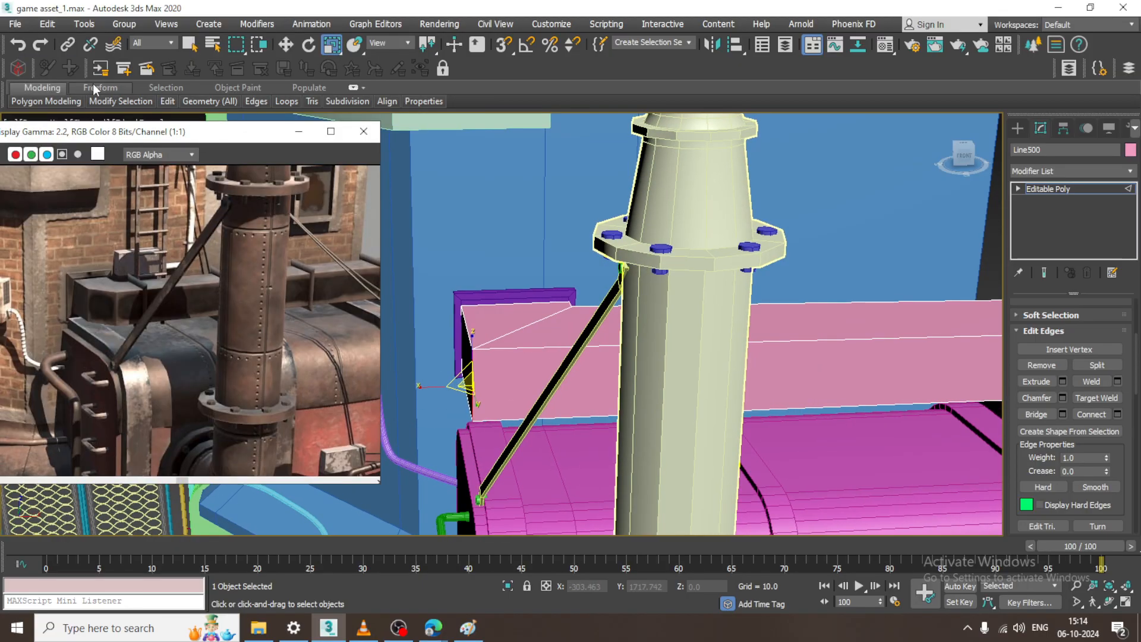
{"action": "left_click", "coordinate": [46, 86]}
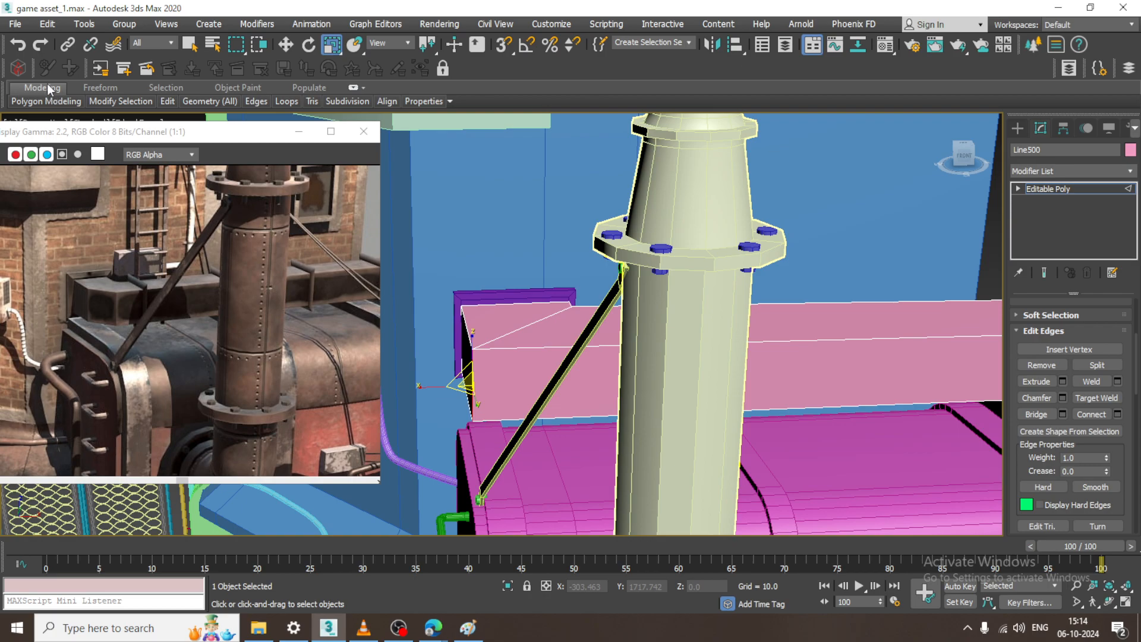
{"action": "left_click", "coordinate": [48, 87]}
{"action": "left_click", "coordinate": [48, 87]}
{"action": "left_click", "coordinate": [51, 88]}
{"action": "left_click", "coordinate": [52, 86]}
{"action": "double_click", "coordinate": [52, 86]}
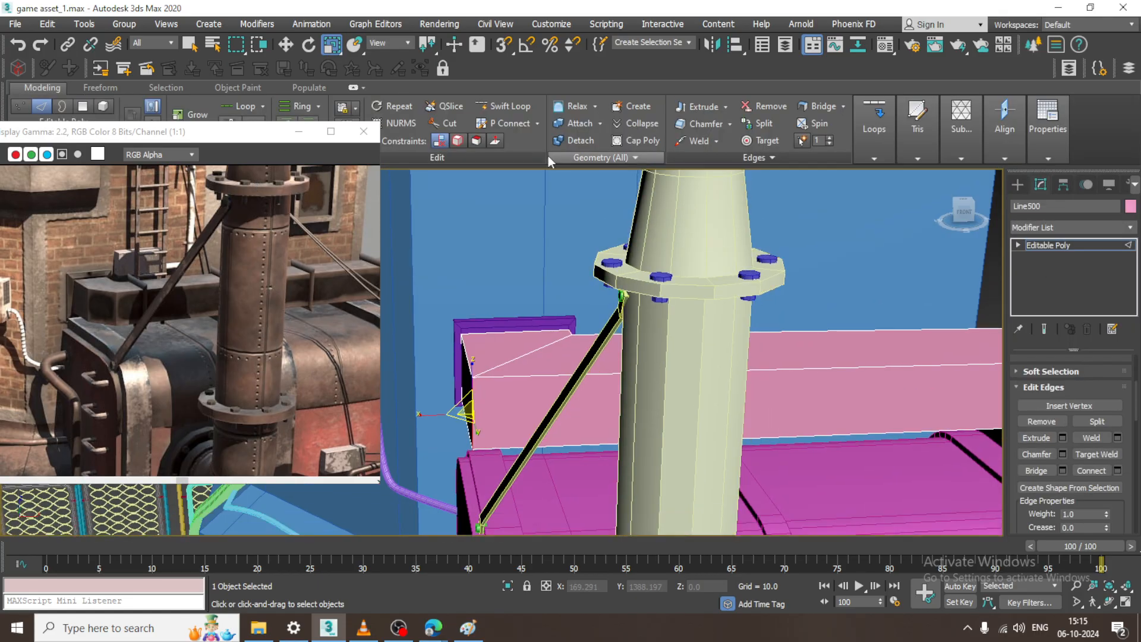
Add a Swift Loop across the middle of the duct's long run and scale its vertices along X into a straight vertical cut
{"action": "left_click", "coordinate": [504, 106]}
{"action": "scroll", "coordinate": [743, 376], "scroll_direction": "down", "scroll_amount": 4}
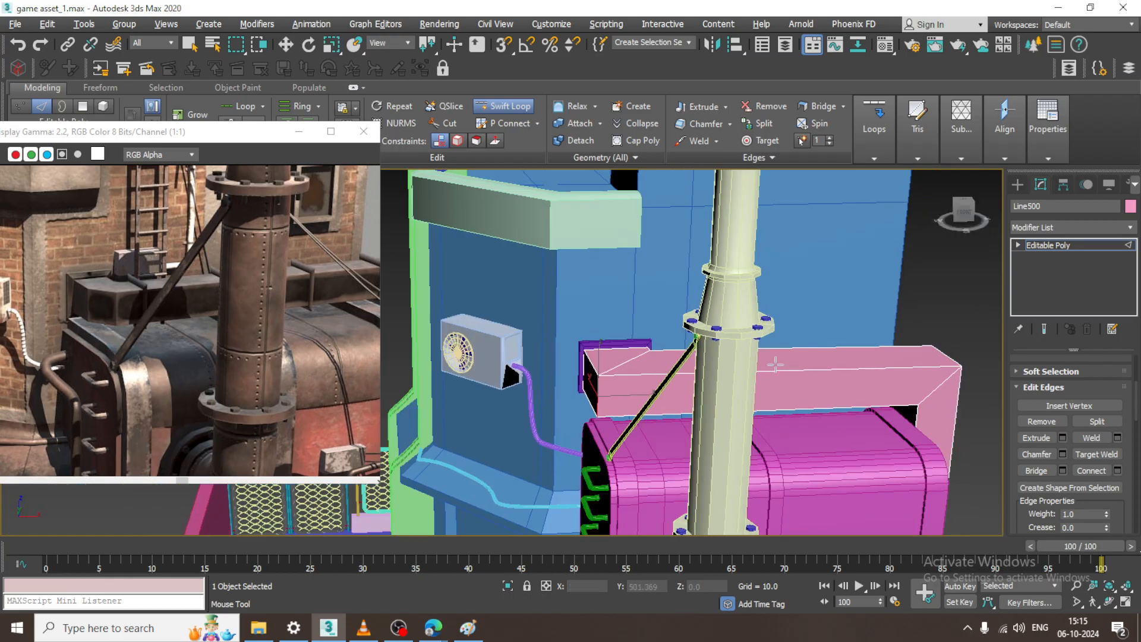
{"action": "key", "text": "w"}
{"action": "key", "text": "1"}
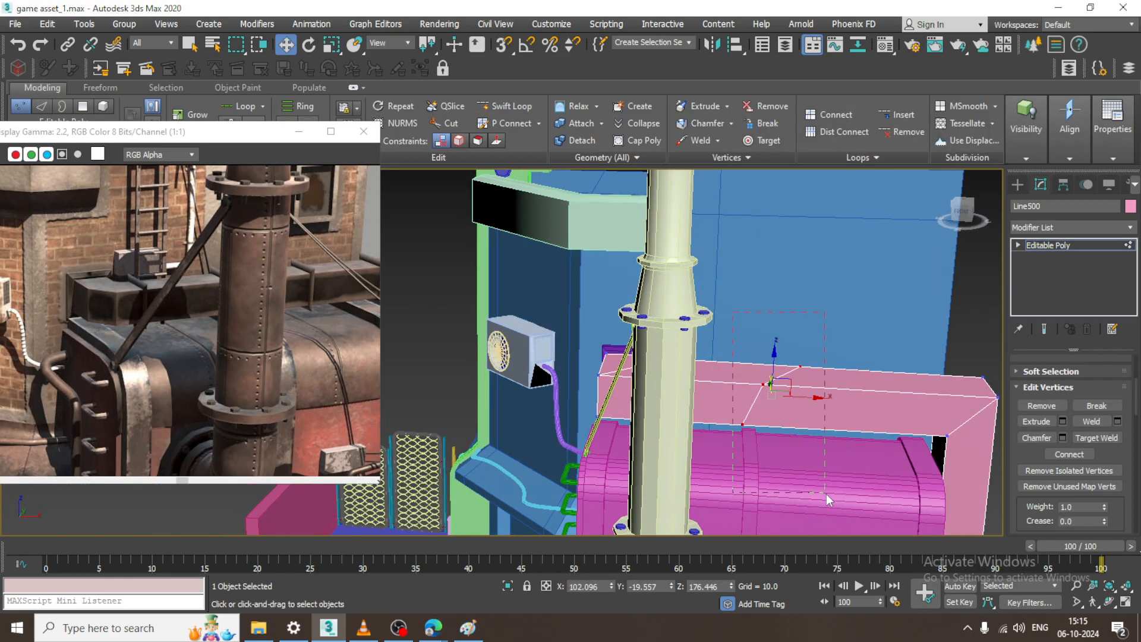
{"action": "key", "text": "r"}
{"action": "left_click_drag", "start_coordinate": [825, 397], "coordinate": [286, 397]}
Add a second Swift Loop beside the first on the duct and straighten its vertices by scaling along X
{"action": "left_click", "coordinate": [496, 106]}
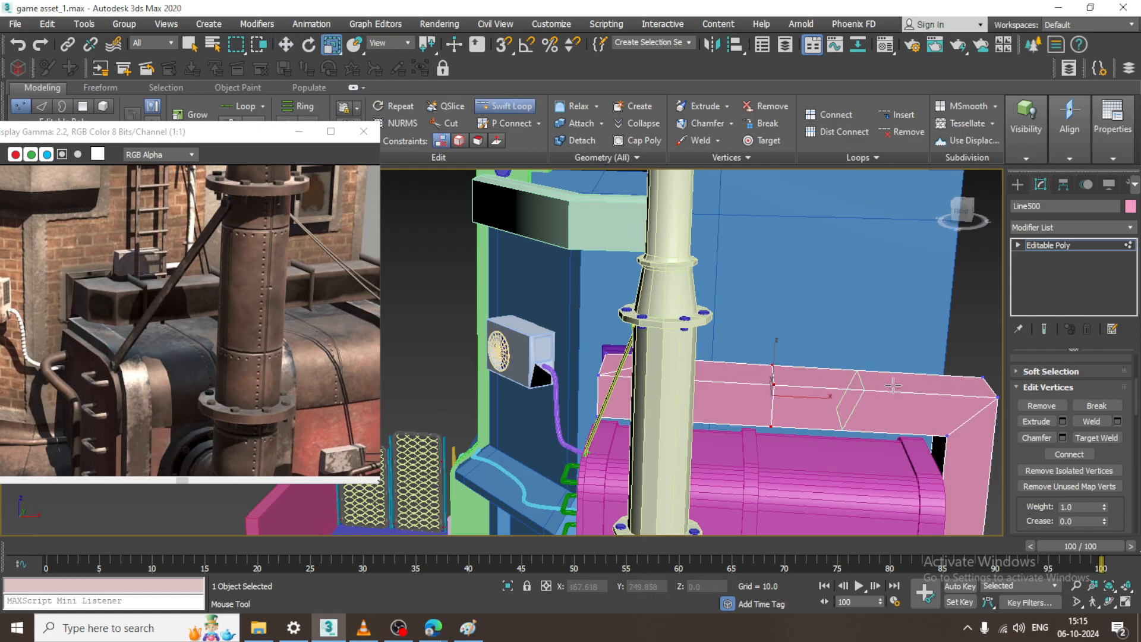
{"action": "middle_click_drag", "start_coordinate": [848, 369], "coordinate": [750, 354]}
{"action": "key", "text": "1"}
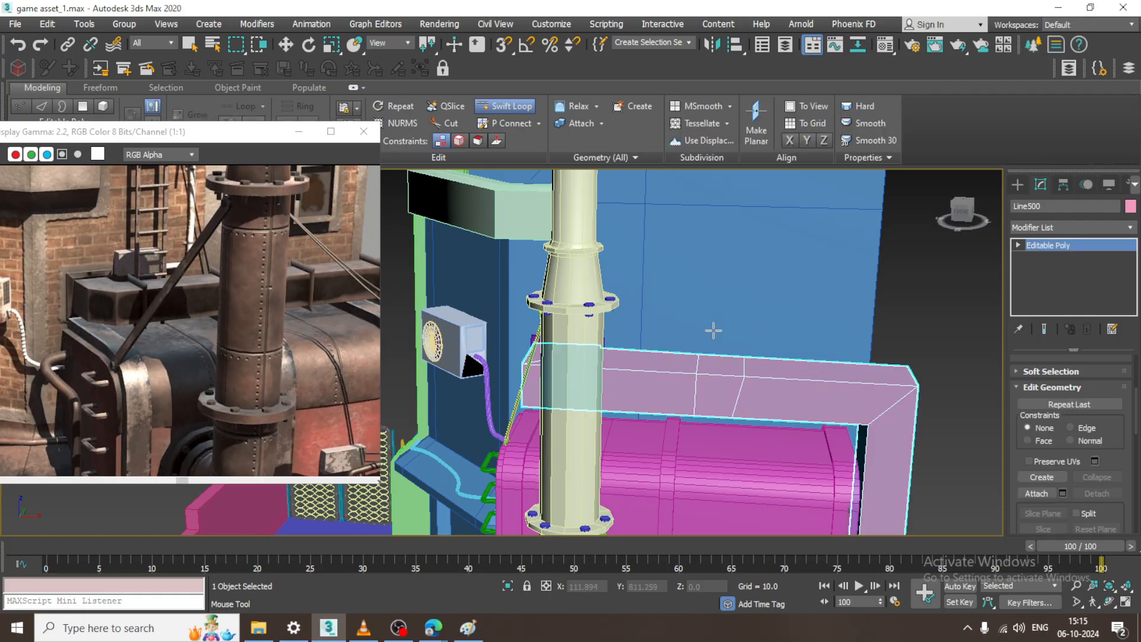
{"action": "key", "text": "w"}
{"action": "key", "text": "1"}
{"action": "left_click", "coordinate": [740, 374]}
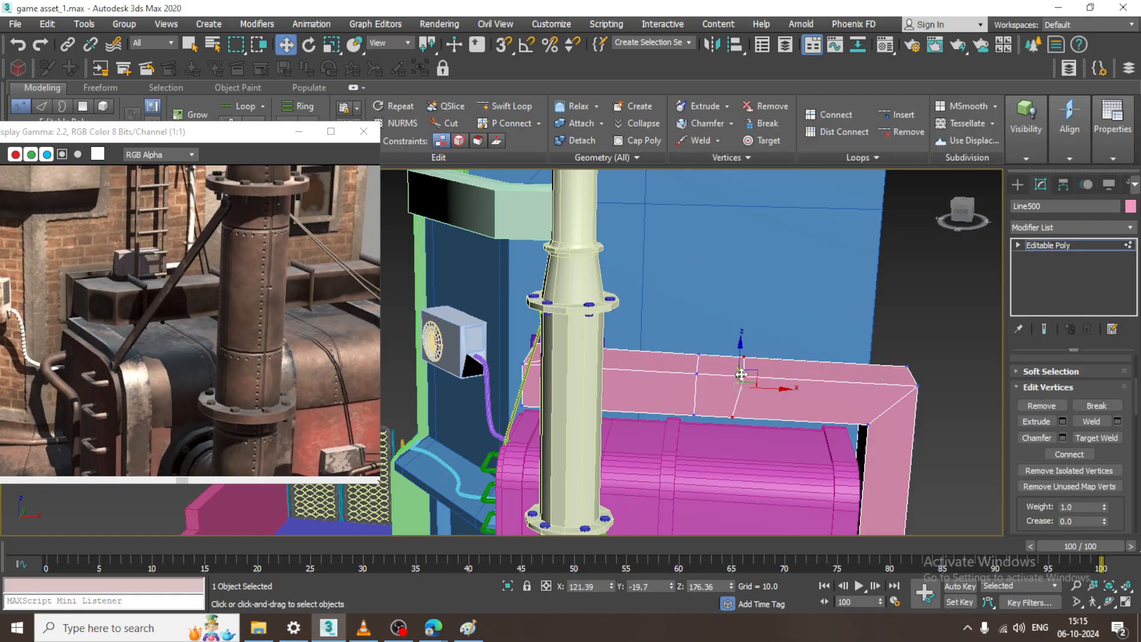
{"action": "key", "text": "r"}
{"action": "left_click_drag", "start_coordinate": [722, 388], "coordinate": [544, 305]}
Move the second loop's vertices along X to about 105.2, close beside the first loop, to form a narrow band
{"action": "scroll", "coordinate": [538, 329], "scroll_direction": "up", "scroll_amount": 2}
{"action": "scroll", "coordinate": [912, 370], "scroll_direction": "down", "scroll_amount": 2}
{"action": "middle_click_drag", "start_coordinate": [912, 371], "coordinate": [660, 252]}
{"action": "scroll", "coordinate": [736, 294], "scroll_direction": "up", "scroll_amount": 5}
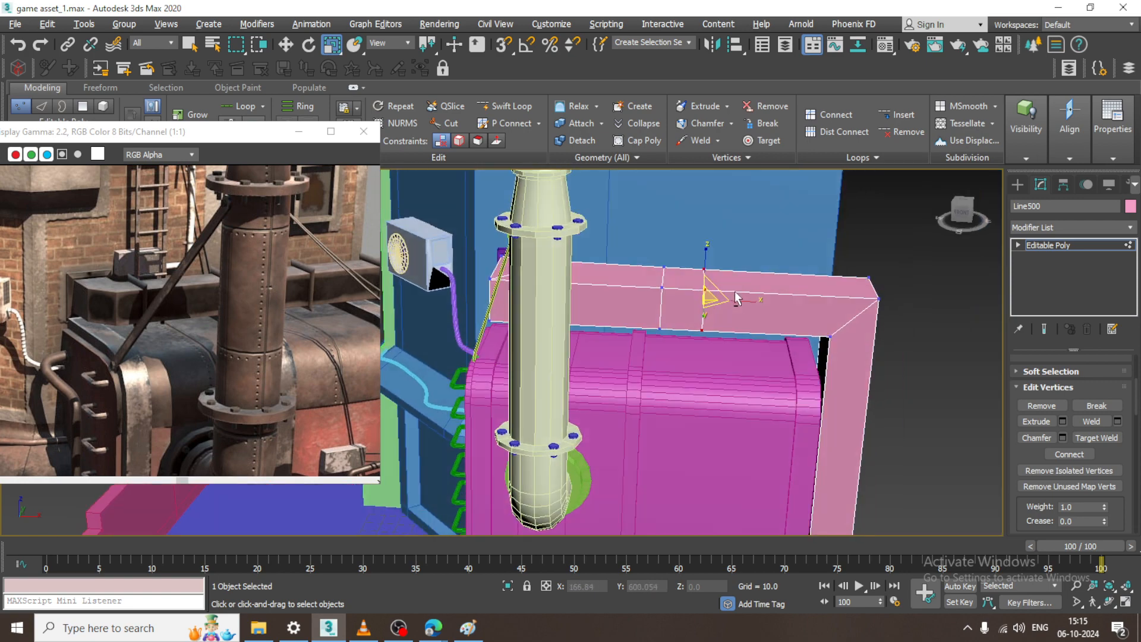
{"action": "key", "text": "w"}
{"action": "left_click_drag", "start_coordinate": [648, 307], "coordinate": [641, 307]}
Connect the lengthwise duct edges between the narrow band and the far bend with 2 segments
{"action": "key", "text": "2"}
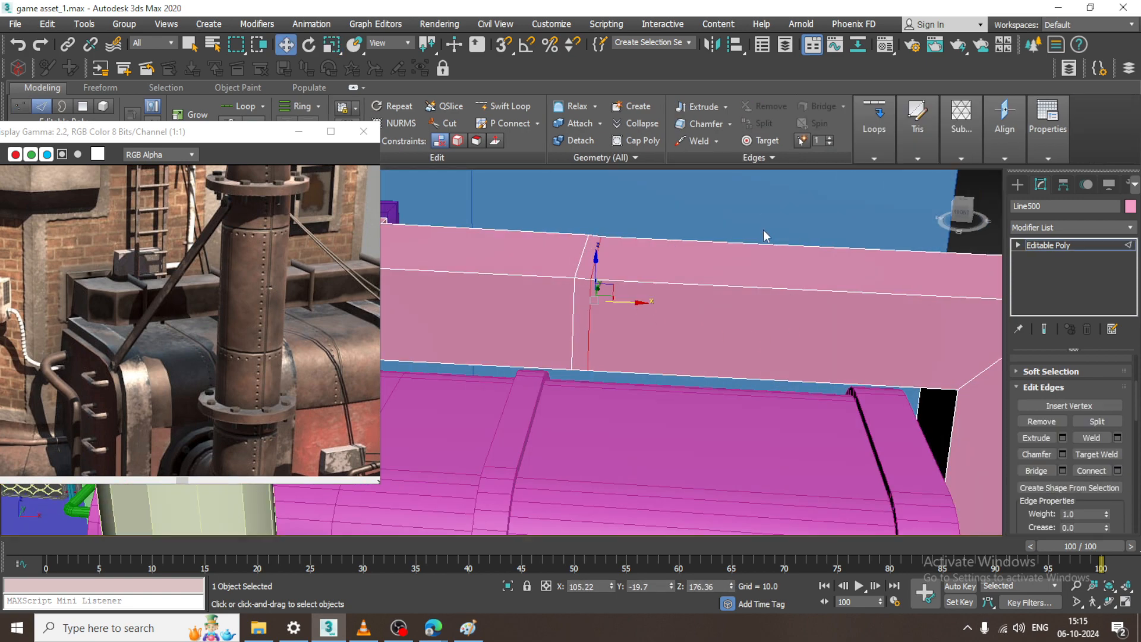
{"action": "left_click", "coordinate": [800, 288]}
{"action": "left_click", "coordinate": [1119, 470]}
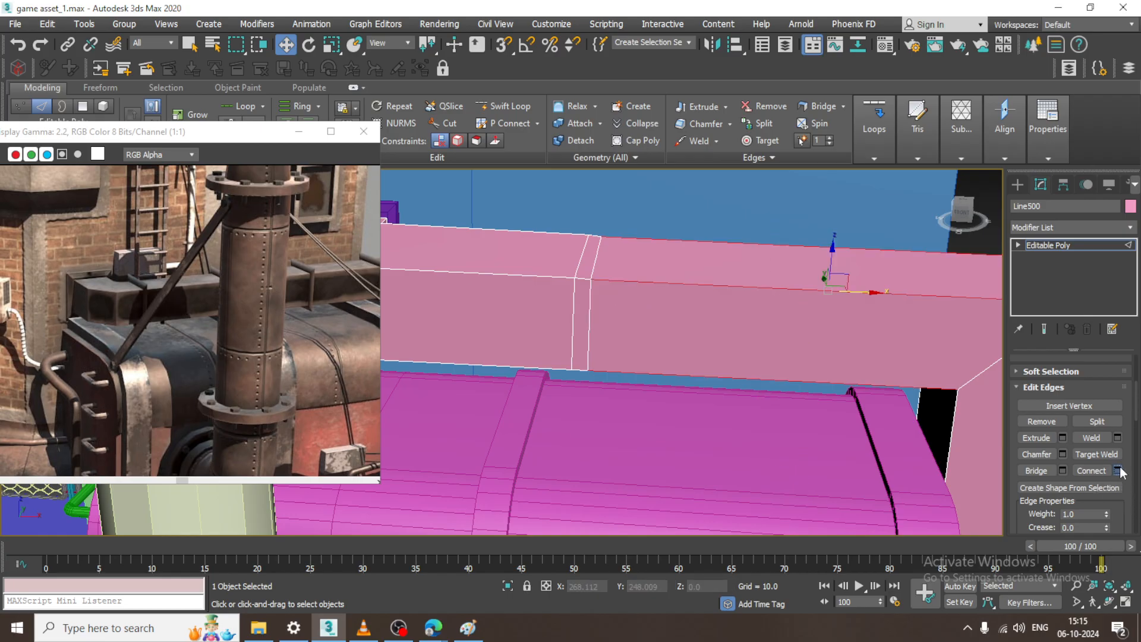
{"action": "left_click", "coordinate": [511, 357]}
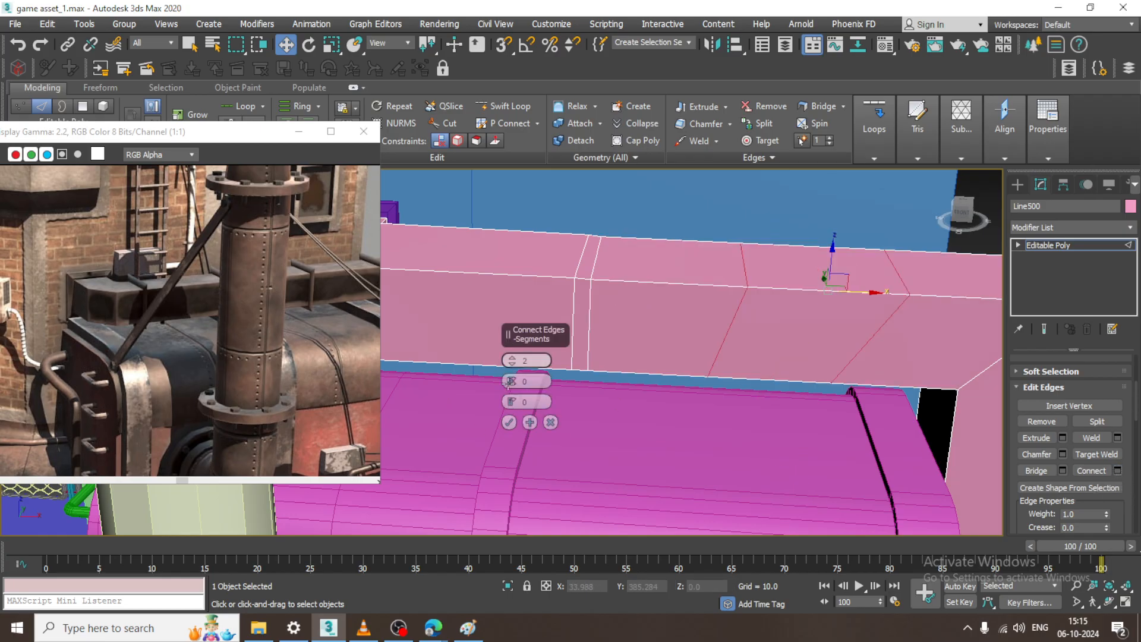
{"action": "left_click", "coordinate": [509, 422]}
Scale the vertices of each of the two connected loops along X to straighten both slanted cuts
{"action": "middle_click_drag", "start_coordinate": [862, 354], "coordinate": [837, 323], "text": "alt"}
{"action": "key", "text": "1"}
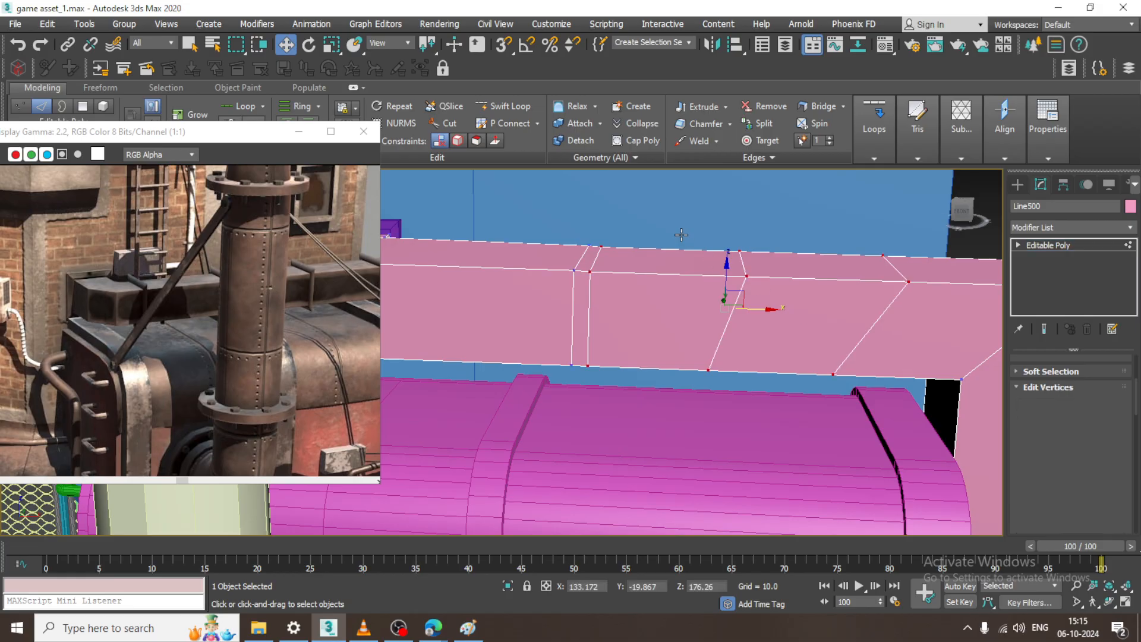
{"action": "key", "text": "r"}
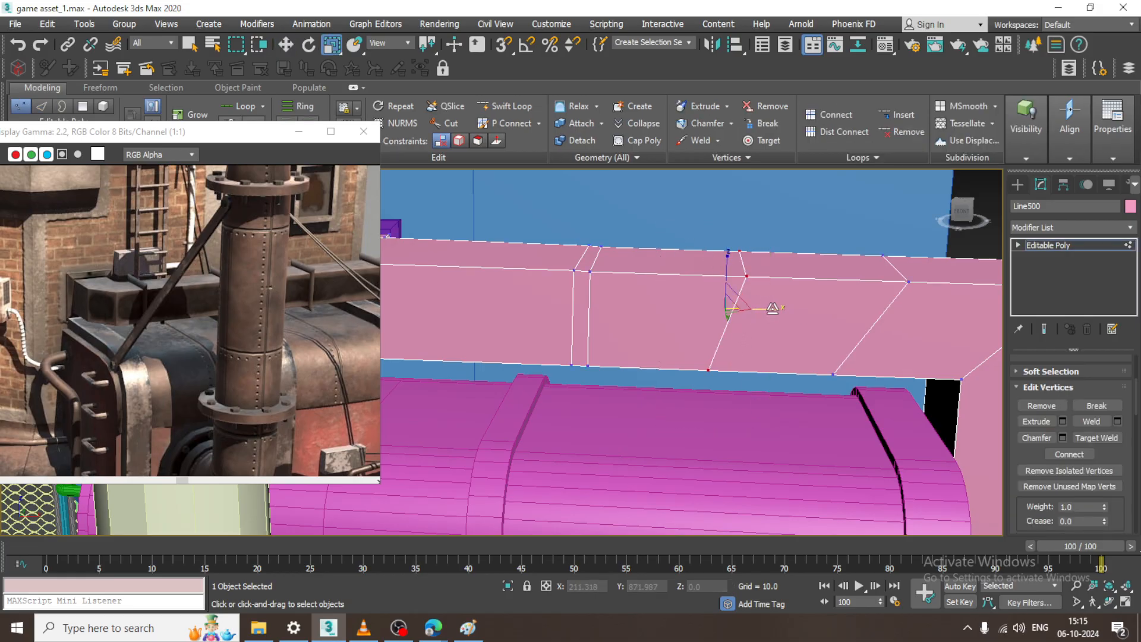
{"action": "left_click_drag", "start_coordinate": [773, 308], "coordinate": [416, 273]}
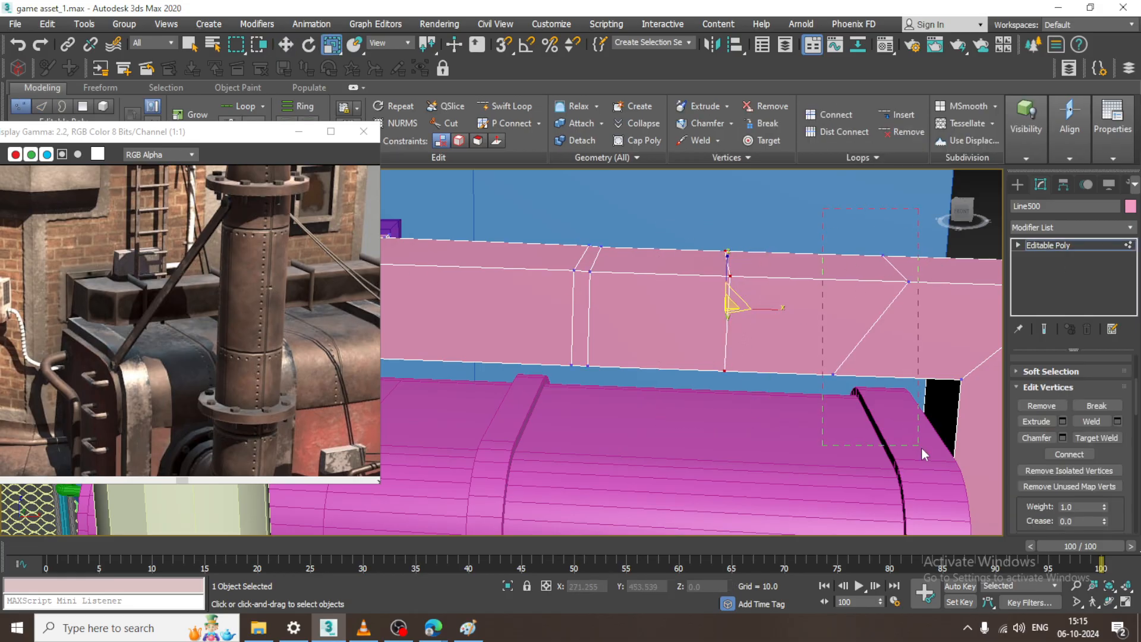
{"action": "left_click_drag", "start_coordinate": [922, 448], "coordinate": [922, 448]}
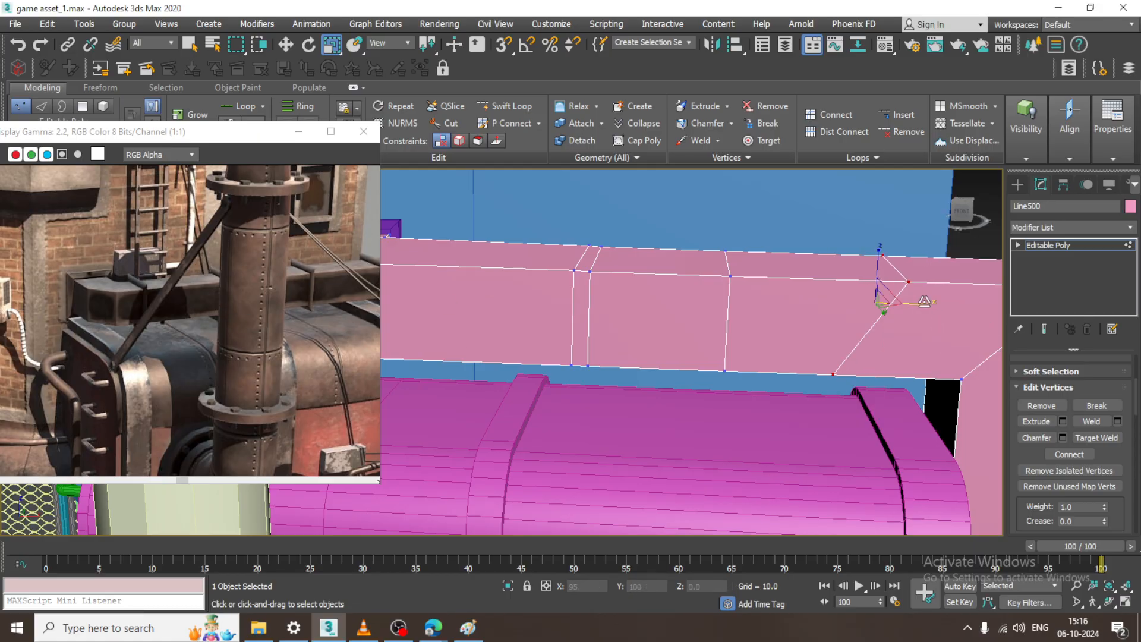
{"action": "left_click_drag", "start_coordinate": [925, 302], "coordinate": [779, 302]}
Move the outer connected loop's vertices along X to about 136.5, forming a second narrow band on the duct
{"action": "middle_click_drag", "start_coordinate": [893, 299], "coordinate": [913, 325], "text": "alt"}
{"action": "key", "text": "w"}
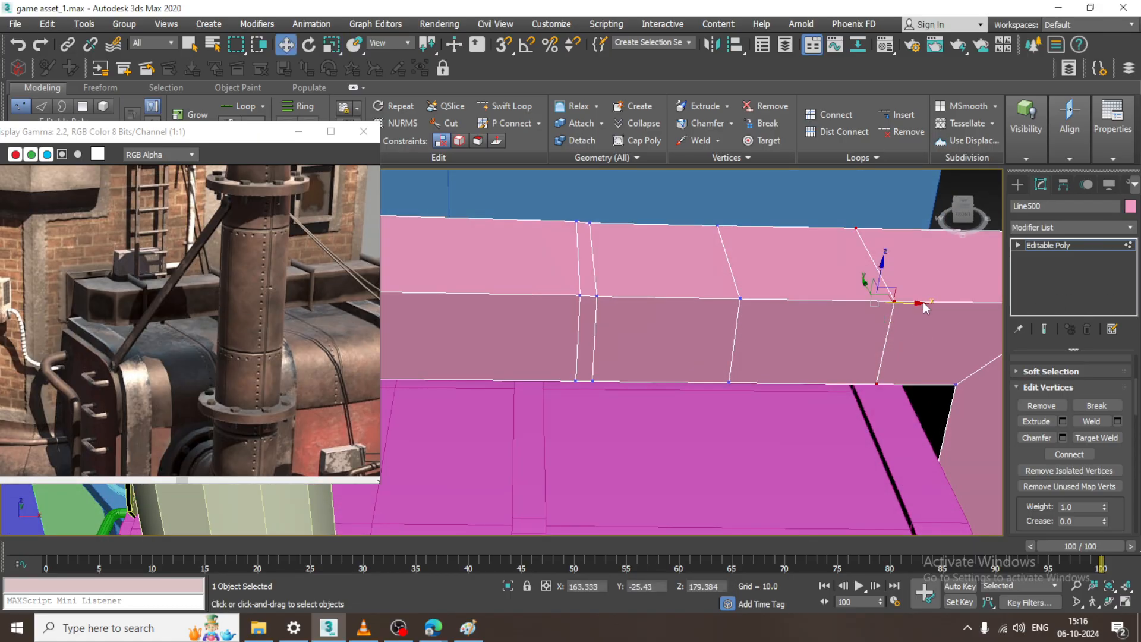
{"action": "left_click_drag", "start_coordinate": [914, 302], "coordinate": [786, 309]}
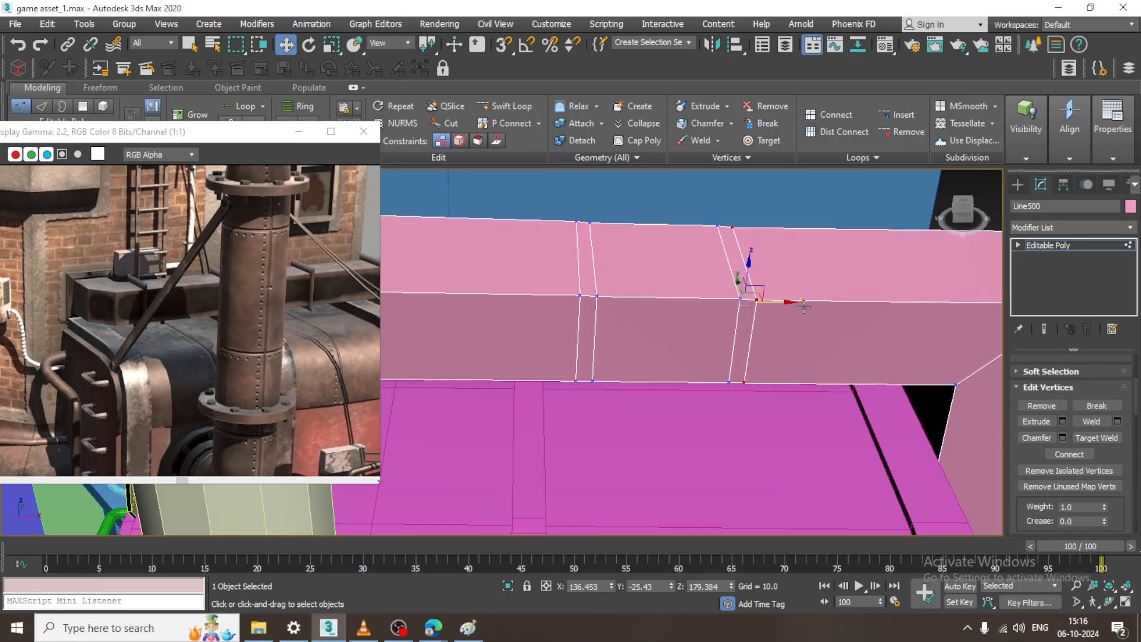
Select the polygons of both narrow bands all around the duct, switching to wireframe for the selection and back to shaded
{"action": "key", "text": "4"}
{"action": "key", "text": "F3"}
{"action": "middle_click_drag", "start_coordinate": [630, 265], "coordinate": [597, 256], "text": "alt"}
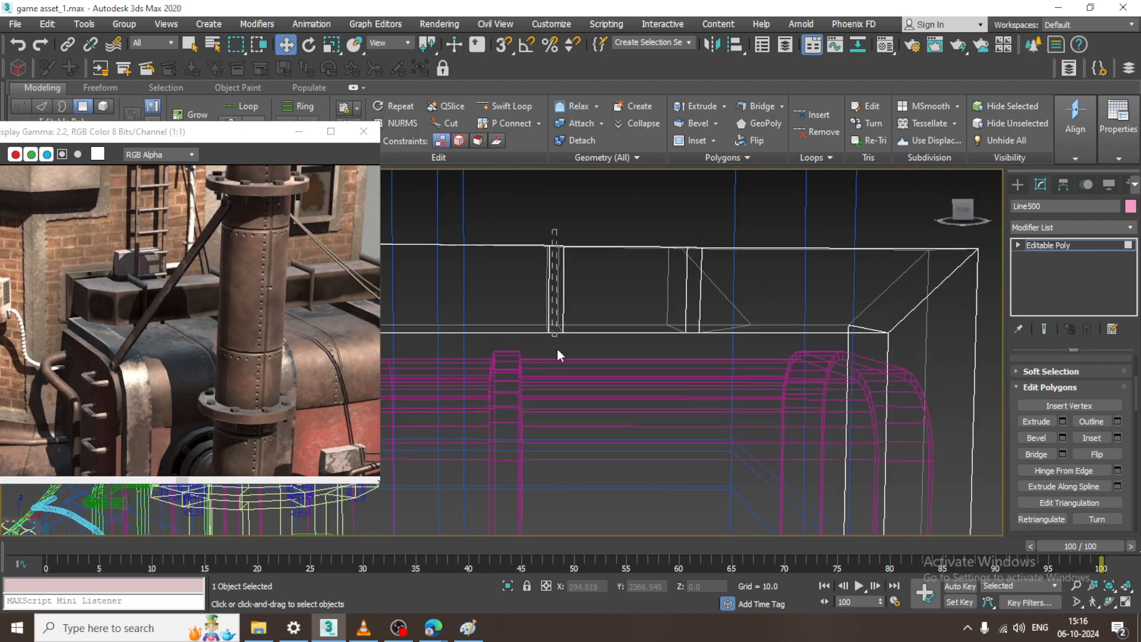
{"action": "left_click", "coordinate": [555, 297]}
{"action": "middle_click_drag", "start_coordinate": [555, 297], "coordinate": [702, 251], "text": "alt"}
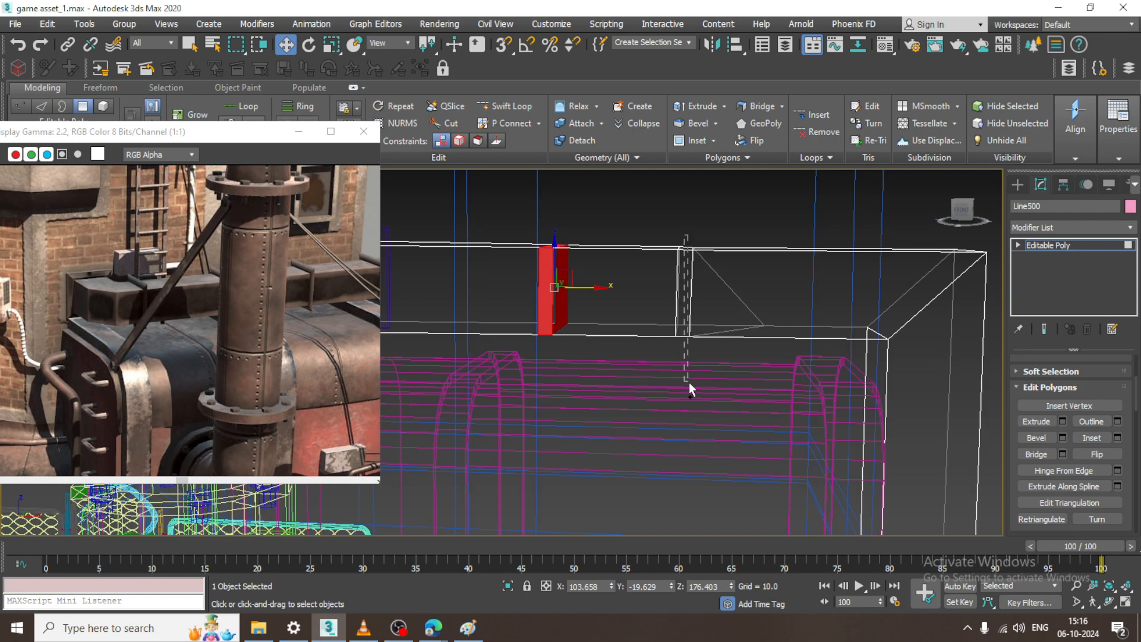
{"action": "left_click_drag", "start_coordinate": [690, 383], "coordinate": [690, 383], "text": "ctrl"}
{"action": "key", "text": "F3"}
{"action": "mouse_move", "coordinate": [679, 287]}
{"action": "middle_mouse_down", "text": "alt"}
{"action": "mouse_move", "coordinate": [832, 369]}
{"action": "mouse_move", "coordinate": [1130, 458]}
{"action": "middle_mouse_up", "text": "alt"}
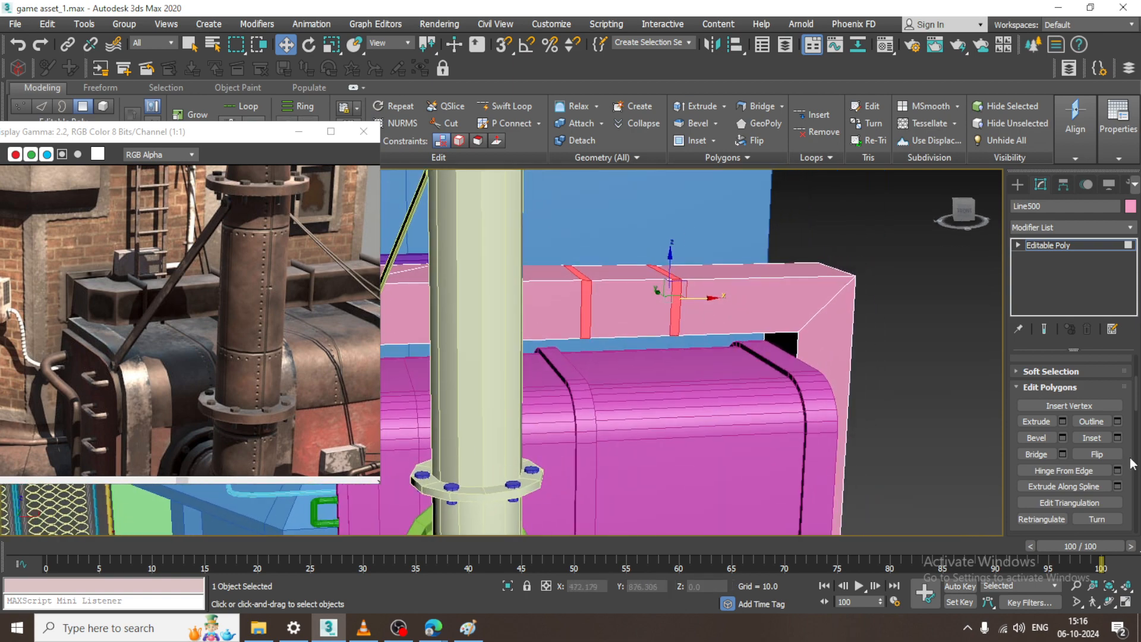
Bevel the selected band polygons by Local Normal with a height of 2.914 and an outline of -0.291
{"action": "left_click", "coordinate": [1062, 439]}
{"action": "middle_click_drag", "start_coordinate": [523, 366], "coordinate": [526, 369], "text": "alt"}
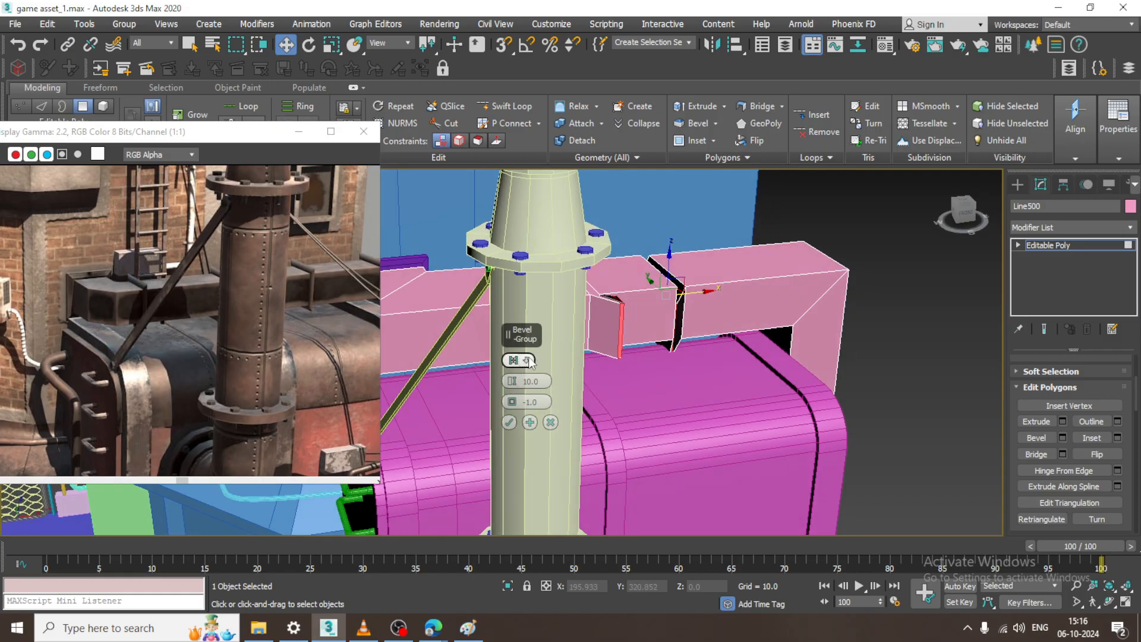
{"action": "left_click", "coordinate": [531, 361]}
{"action": "left_click", "coordinate": [583, 401]}
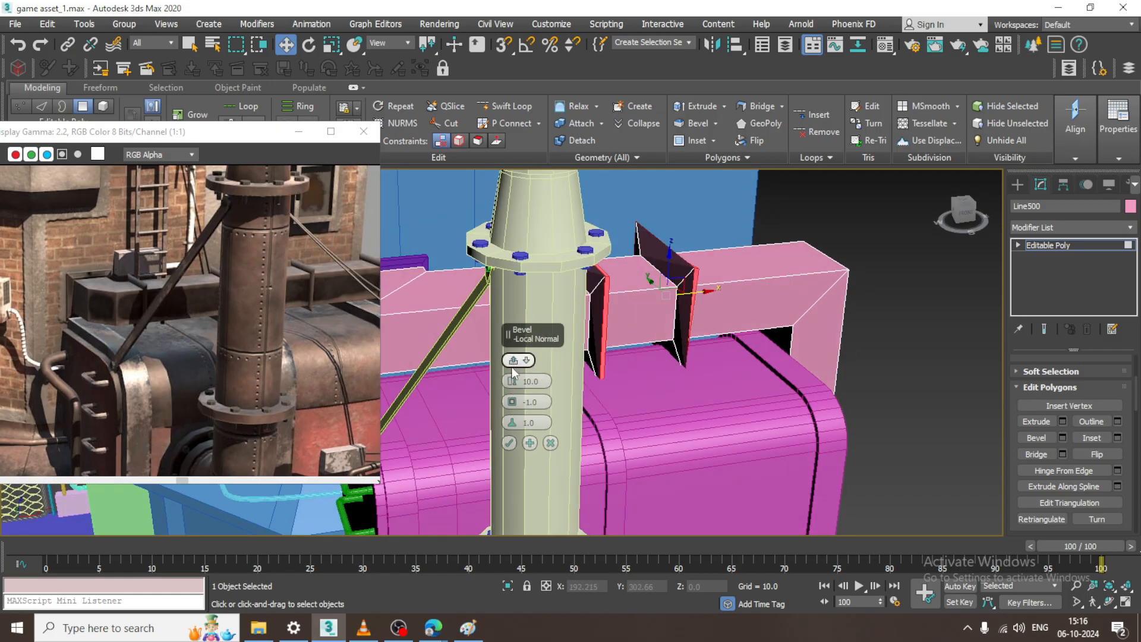
{"action": "left_click_drag", "start_coordinate": [514, 384], "coordinate": [514, 412]}
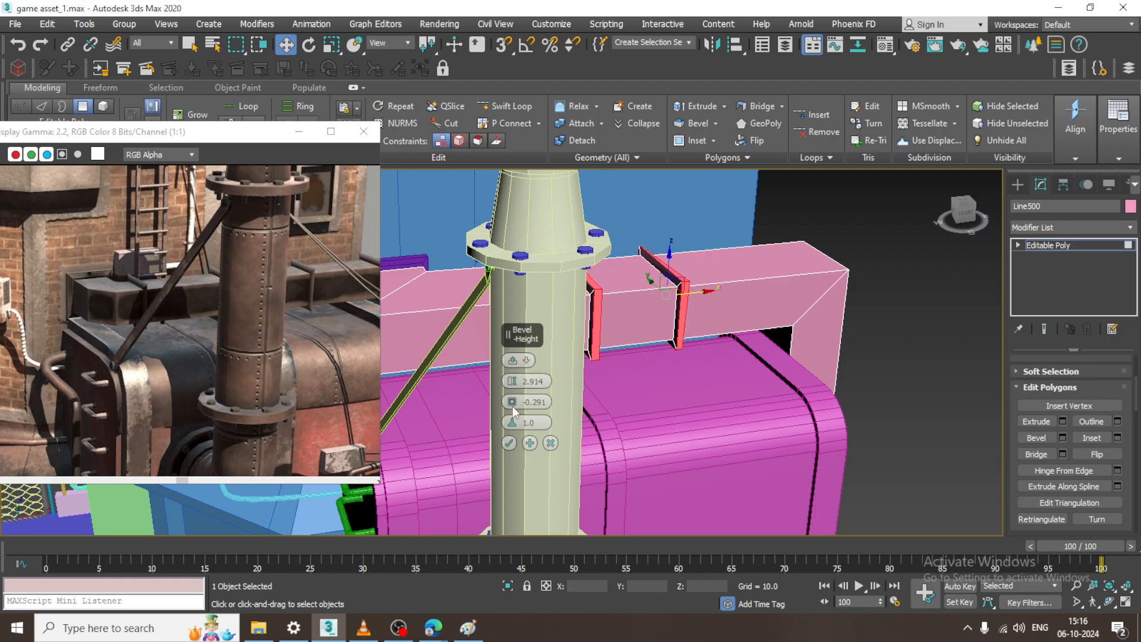
{"action": "left_click", "coordinate": [509, 442]}
Isolate the duct and bring the lower rear side of its two raised bands into view
{"action": "scroll", "coordinate": [665, 262], "scroll_direction": "up", "scroll_amount": 5}
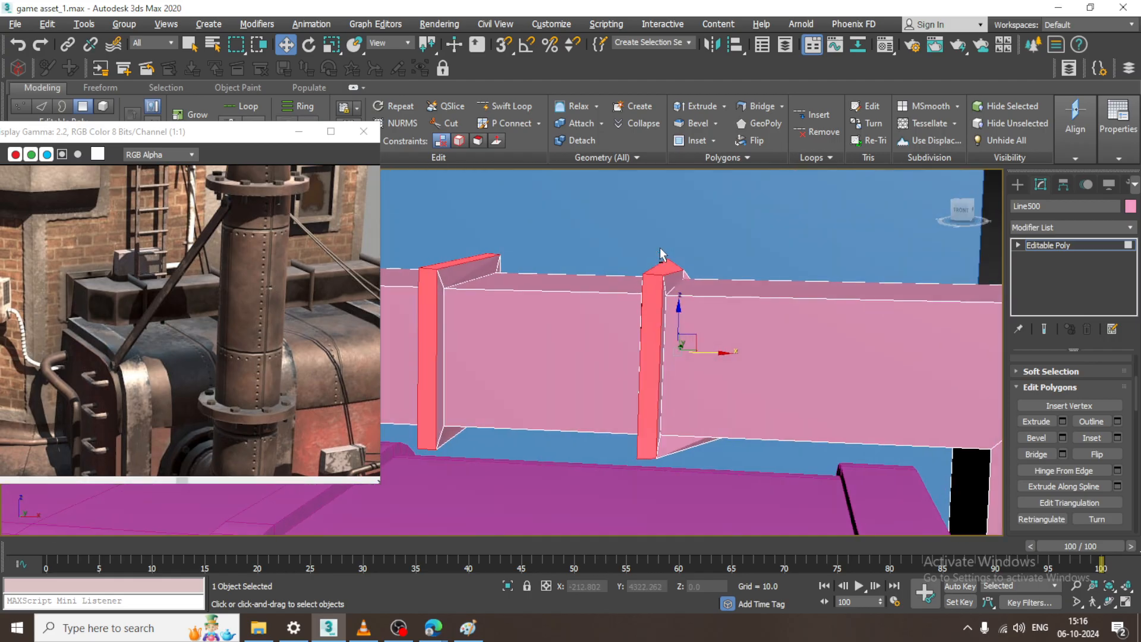
{"action": "middle_click_drag", "start_coordinate": [661, 254], "coordinate": [662, 333], "text": "alt"}
{"action": "key", "text": "alt+q"}
{"action": "scroll", "coordinate": [724, 374], "scroll_direction": "down", "scroll_amount": 4}
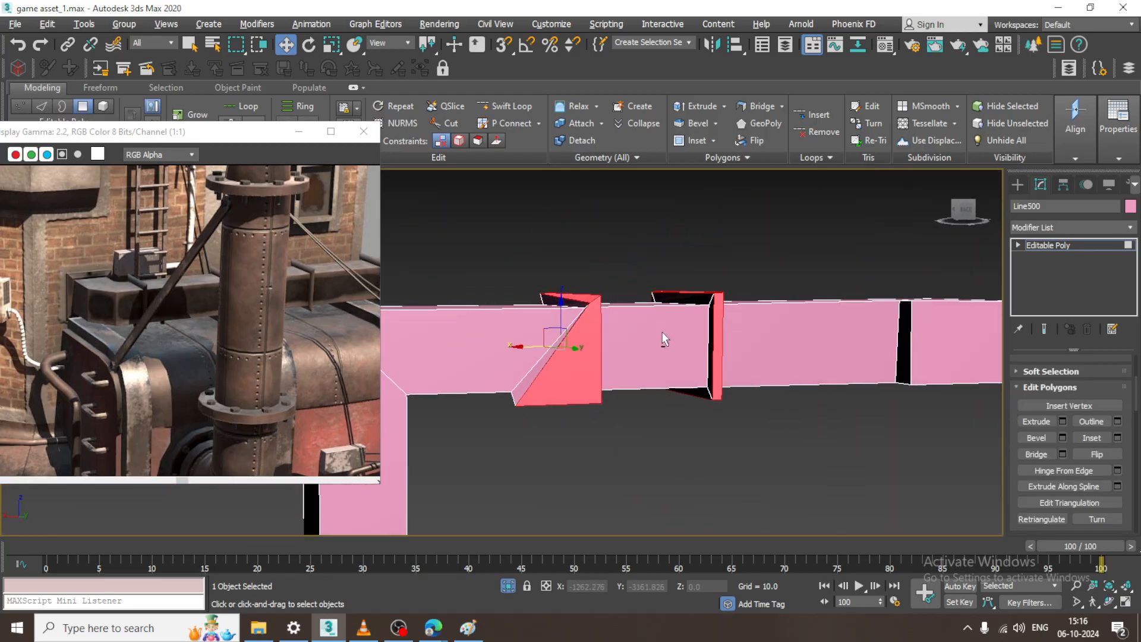
{"action": "scroll", "coordinate": [665, 339], "scroll_direction": "up", "scroll_amount": 8}
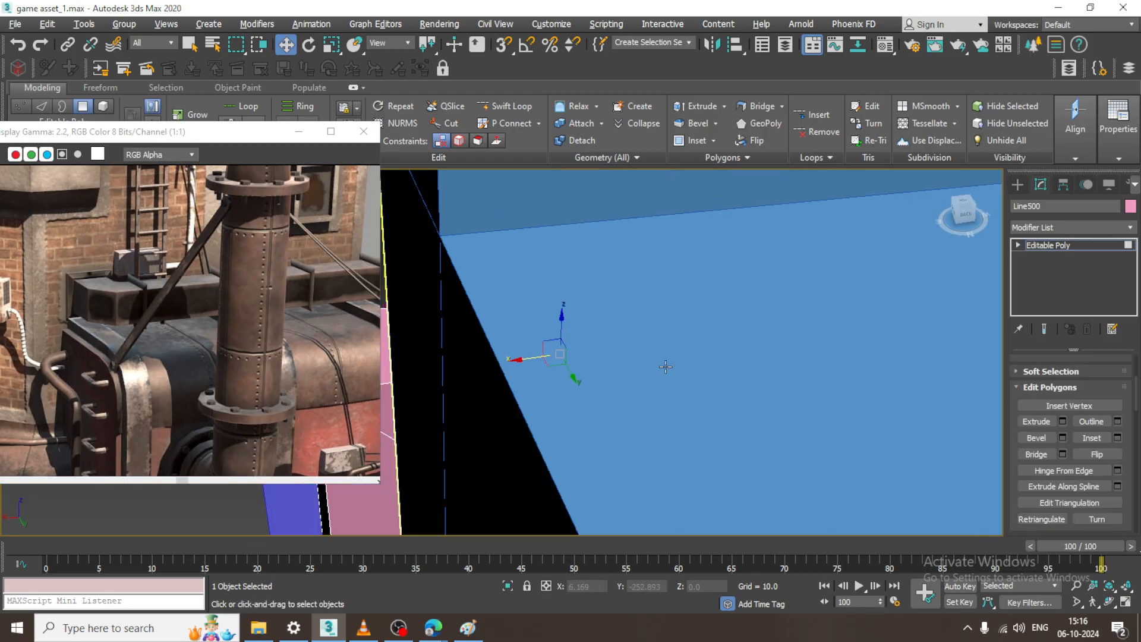
{"action": "key", "text": "alt+q"}
{"action": "middle_click_drag", "start_coordinate": [657, 338], "coordinate": [677, 245], "text": "alt"}
Move the stray lower rear corner vertex of the outer band along X to about 137.3, squaring the band, and end the isolation
{"action": "key", "text": "1"}
{"action": "left_click", "coordinate": [496, 321]}
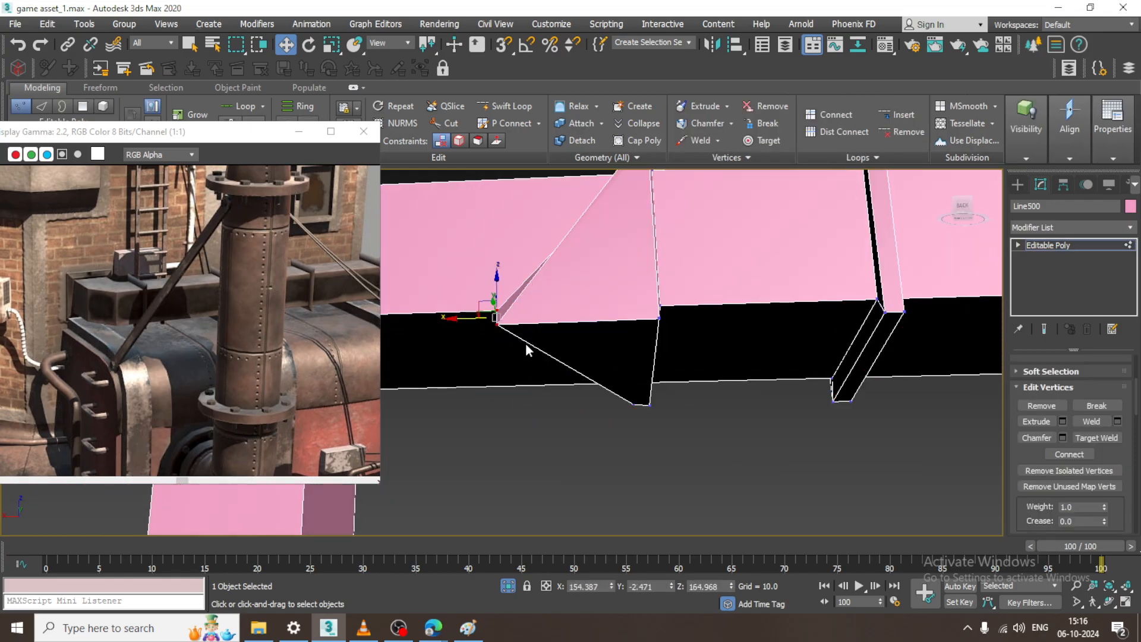
{"action": "left_click_drag", "start_coordinate": [465, 322], "coordinate": [597, 321]}
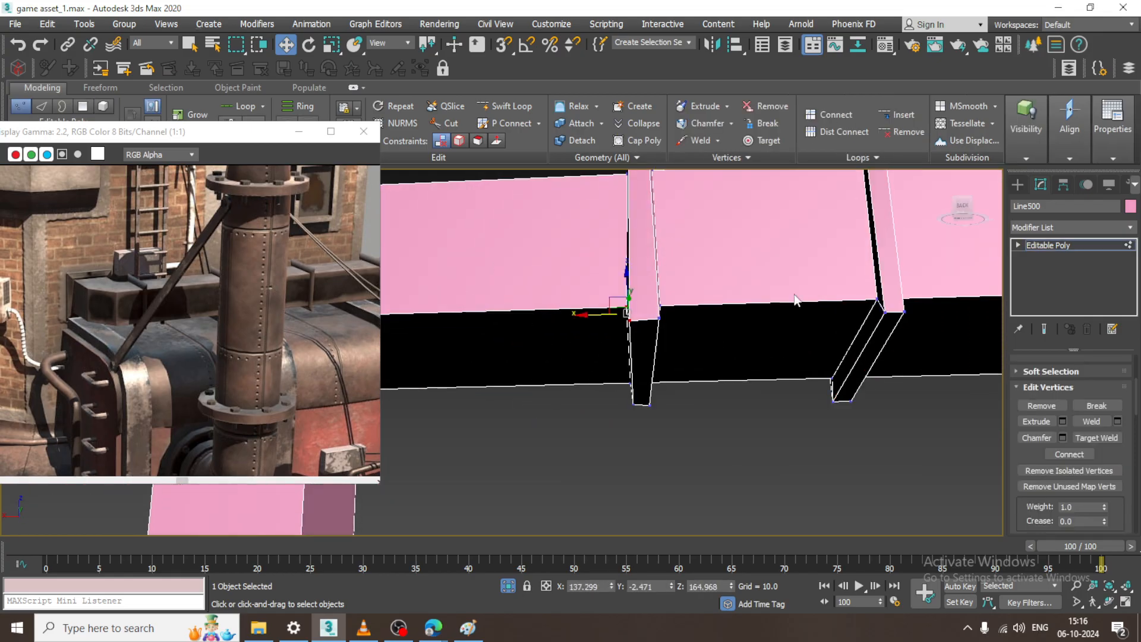
{"action": "middle_click_drag", "start_coordinate": [797, 301], "coordinate": [789, 231], "text": "alt"}
{"action": "right_click", "coordinate": [812, 200]}
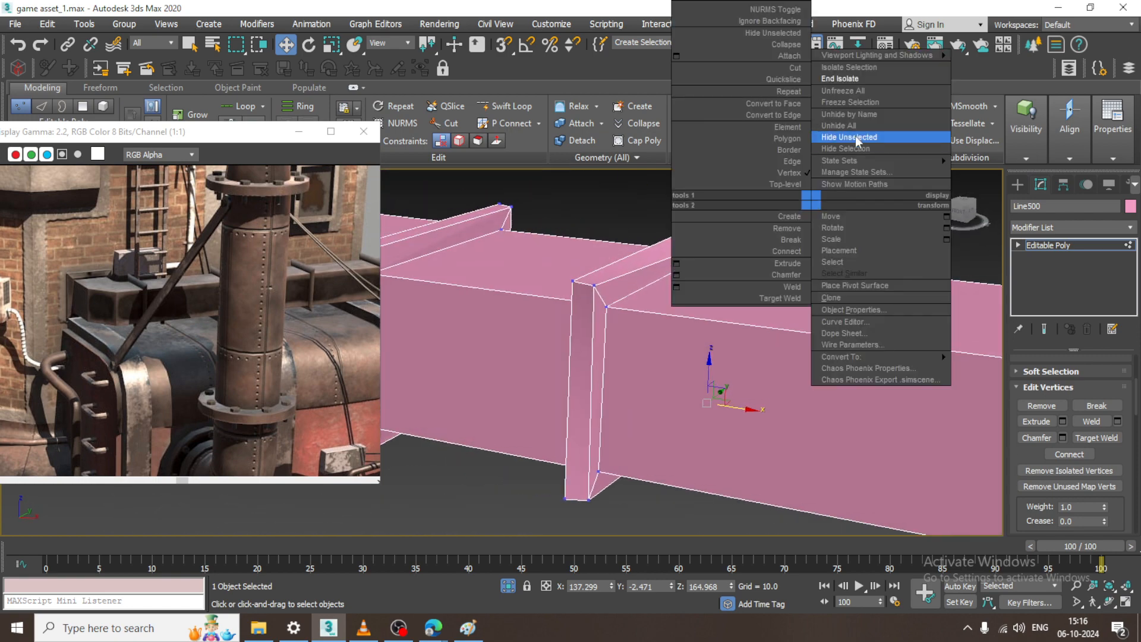
{"action": "left_click", "coordinate": [856, 81]}
Compare the duct and pipe area with the reference image, examining the ladder and the small box standing on the duct
{"action": "scroll", "coordinate": [764, 269], "scroll_direction": "down", "scroll_amount": 3}
{"action": "mouse_move", "coordinate": [723, 312]}
{"action": "middle_mouse_down", "text": "alt"}
{"action": "mouse_move", "coordinate": [858, 303]}
{"action": "mouse_move", "coordinate": [718, 307]}
{"action": "middle_mouse_up", "text": "alt"}
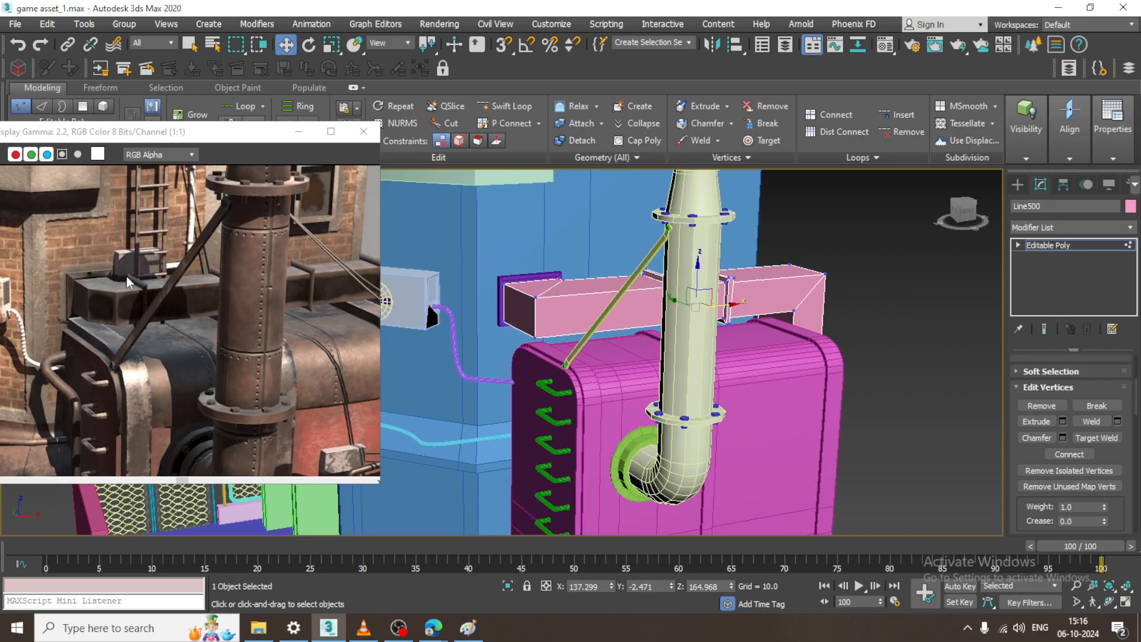
{"action": "middle_click_drag", "start_coordinate": [183, 270], "coordinate": [215, 360]}
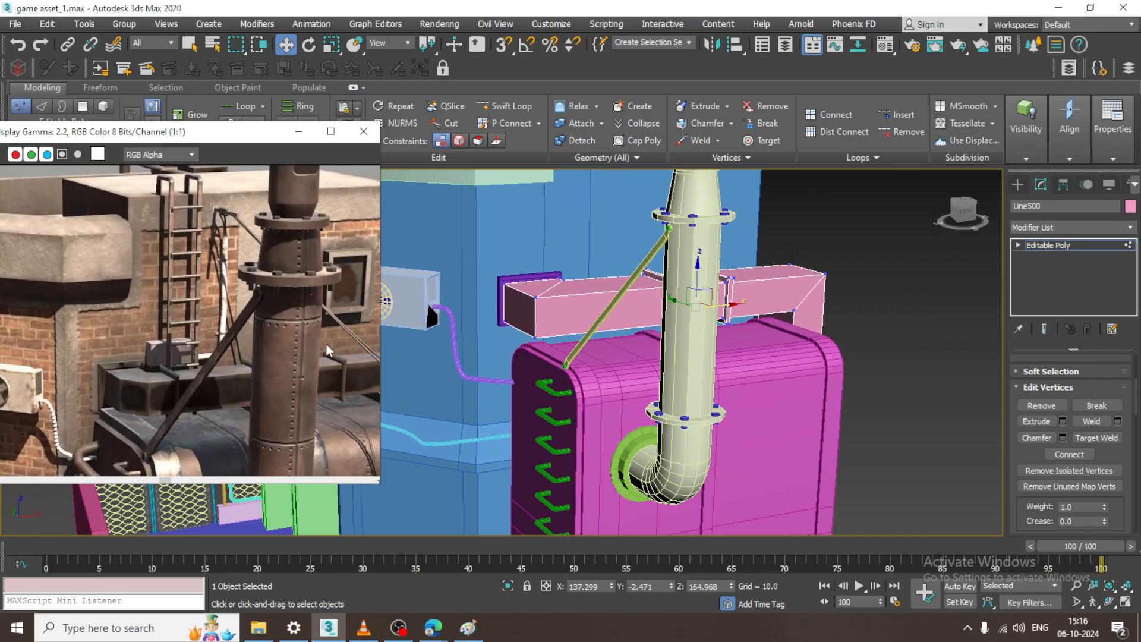
{"action": "middle_click_drag", "start_coordinate": [327, 351], "coordinate": [205, 360]}
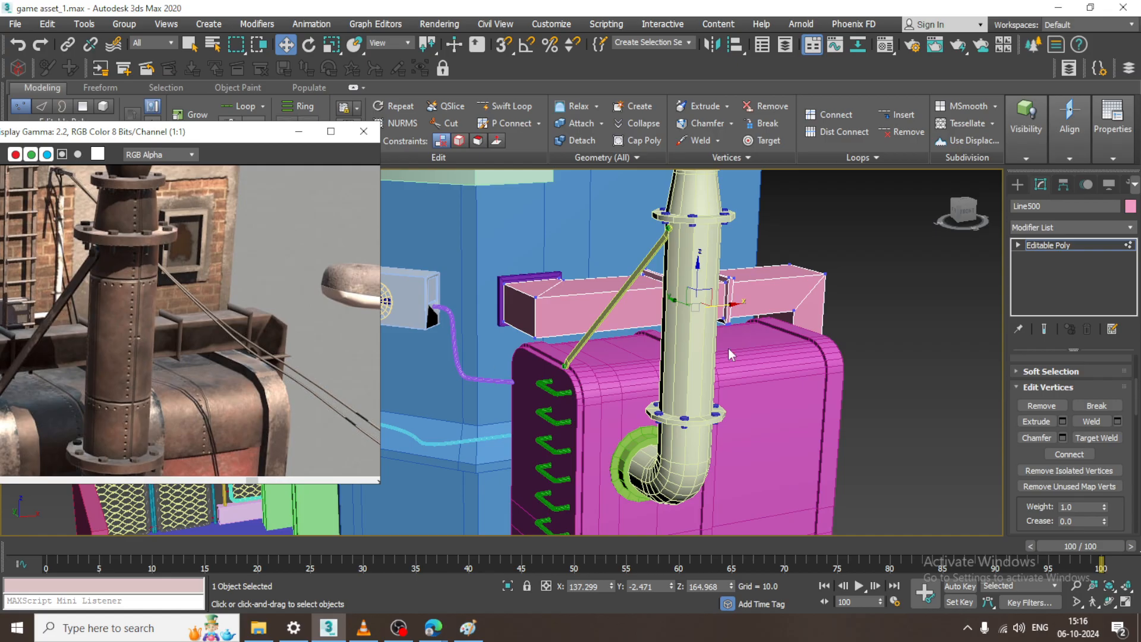
{"action": "middle_click_drag", "start_coordinate": [729, 348], "coordinate": [768, 386], "text": "alt"}
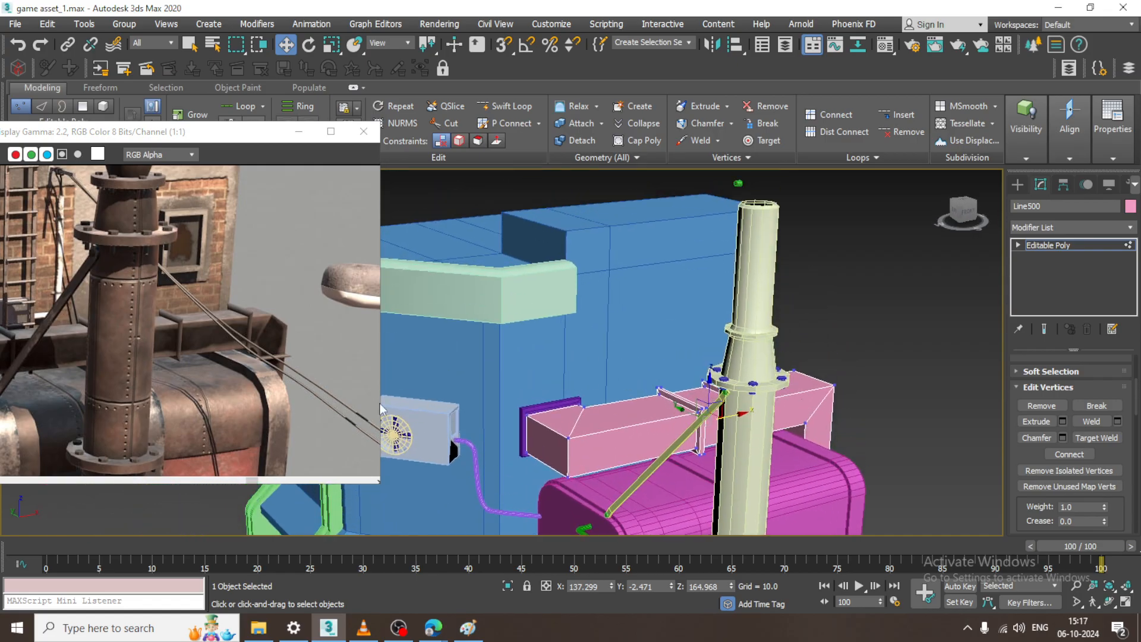
{"action": "middle_click_drag", "start_coordinate": [113, 253], "coordinate": [234, 324]}
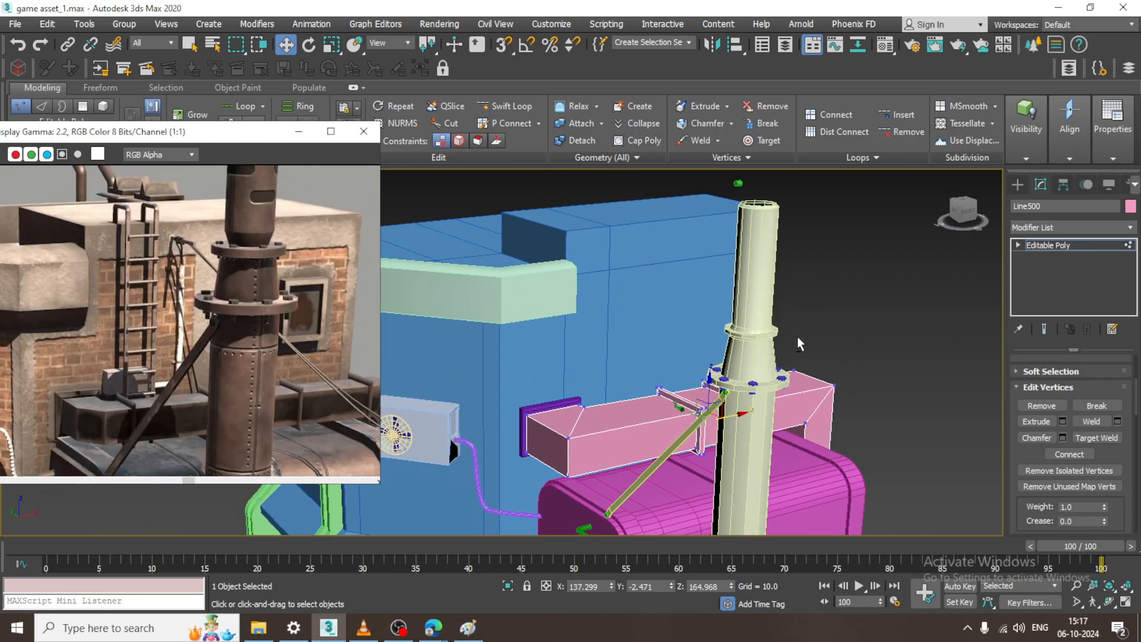
{"action": "middle_click_drag", "start_coordinate": [797, 337], "coordinate": [779, 343], "text": "alt"}
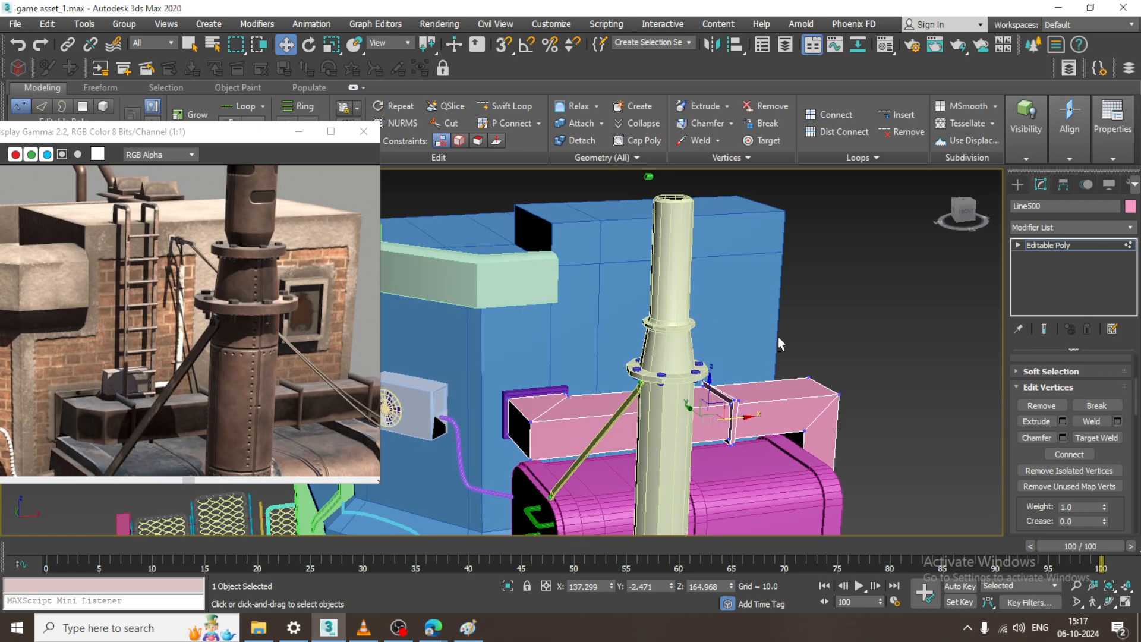
{"action": "scroll", "coordinate": [99, 394], "scroll_direction": "up", "scroll_amount": 2}
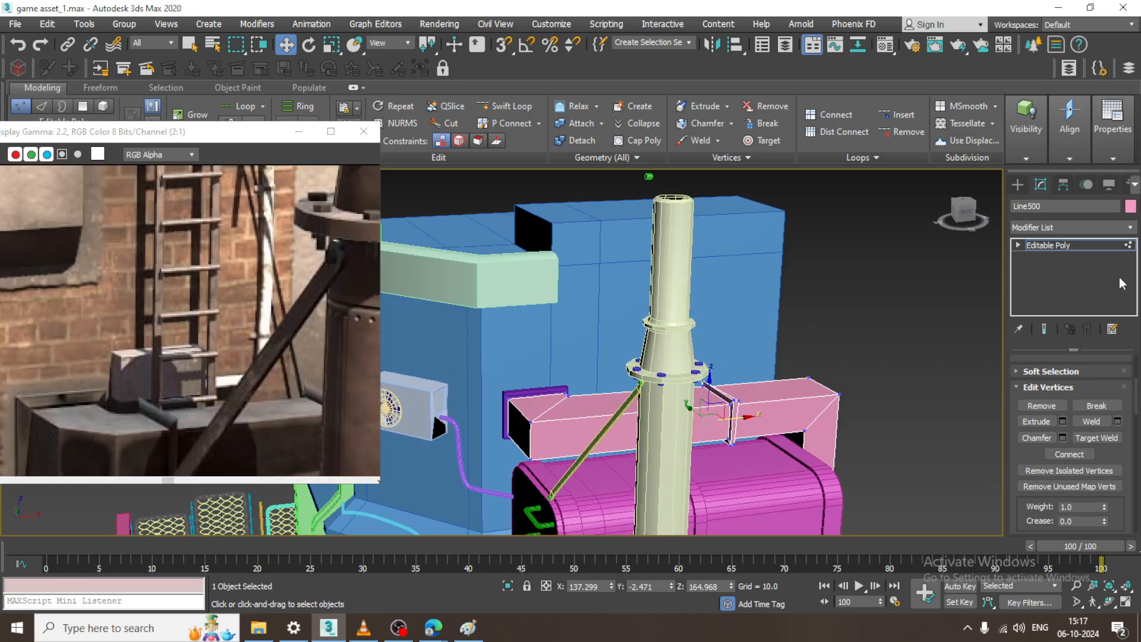
Create a box with AutoGrid on the wall above the duct, about 22.9 long, 47.6 wide and 9.8 high
{"action": "left_click", "coordinate": [1018, 184]}
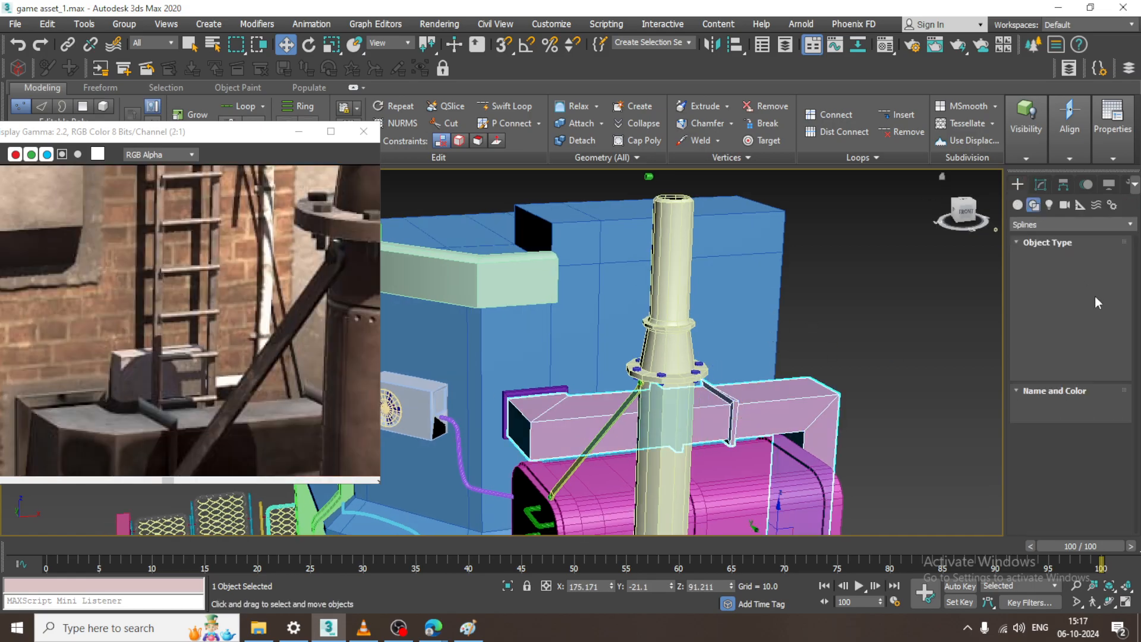
{"action": "left_click", "coordinate": [1017, 205]}
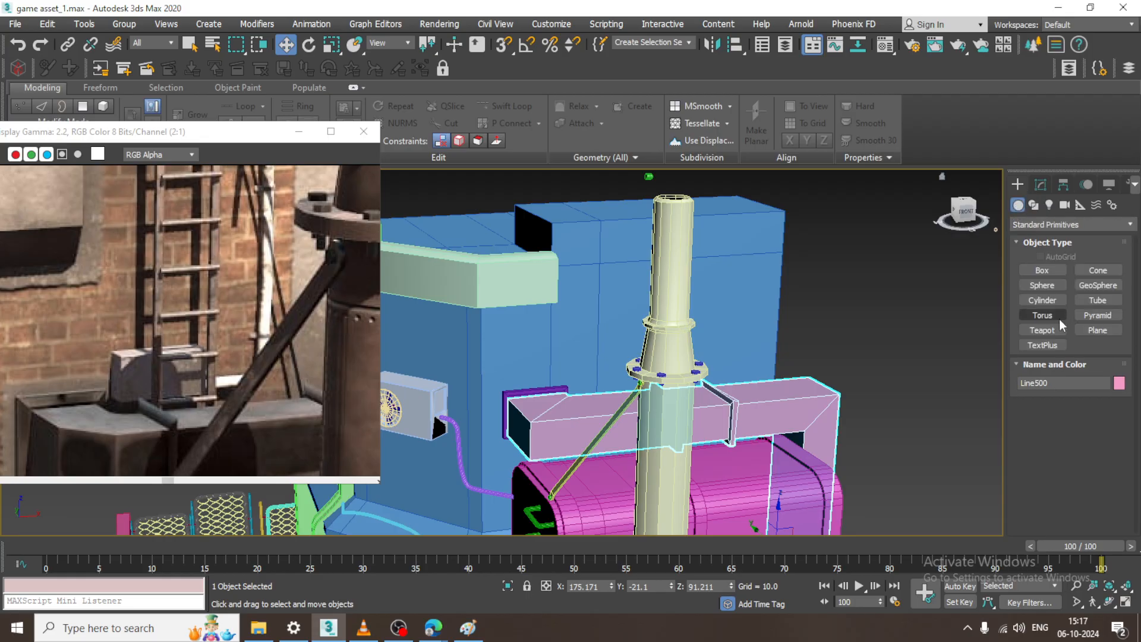
{"action": "left_click", "coordinate": [1043, 282]}
{"action": "scroll", "coordinate": [576, 397], "scroll_direction": "up", "scroll_amount": 6}
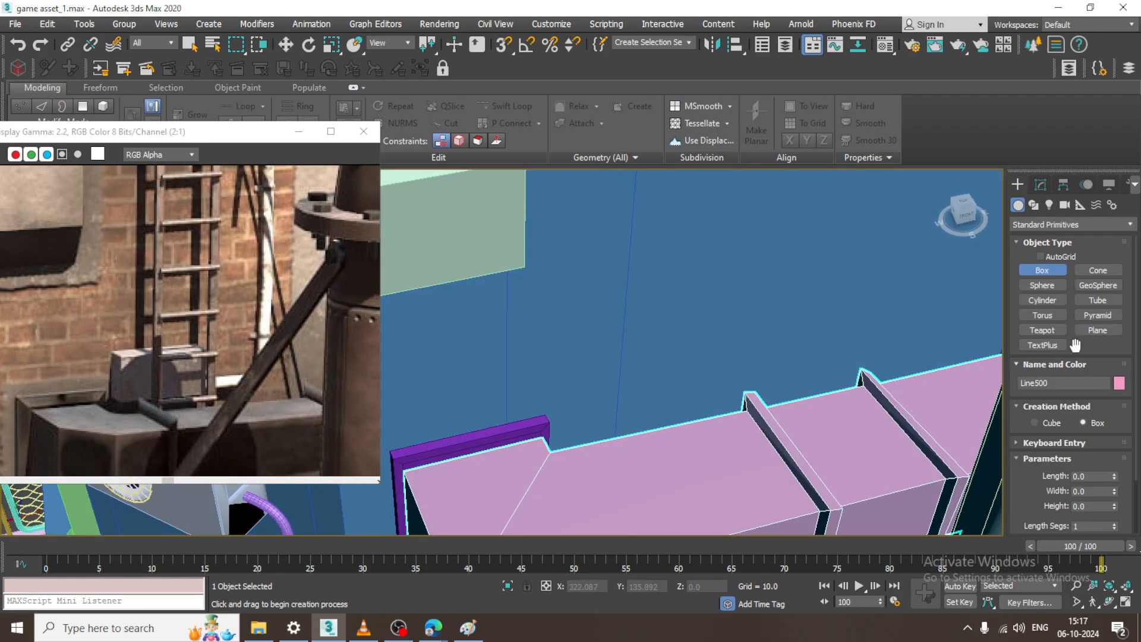
{"action": "left_click", "coordinate": [1052, 257]}
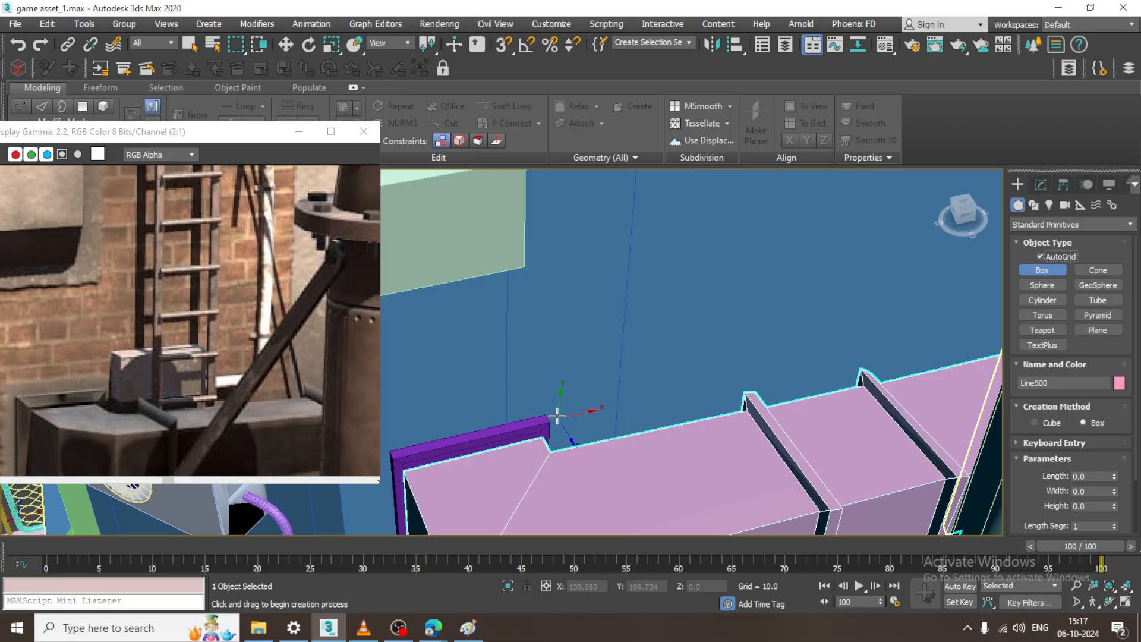
{"action": "left_click_drag", "start_coordinate": [551, 387], "coordinate": [738, 410]}
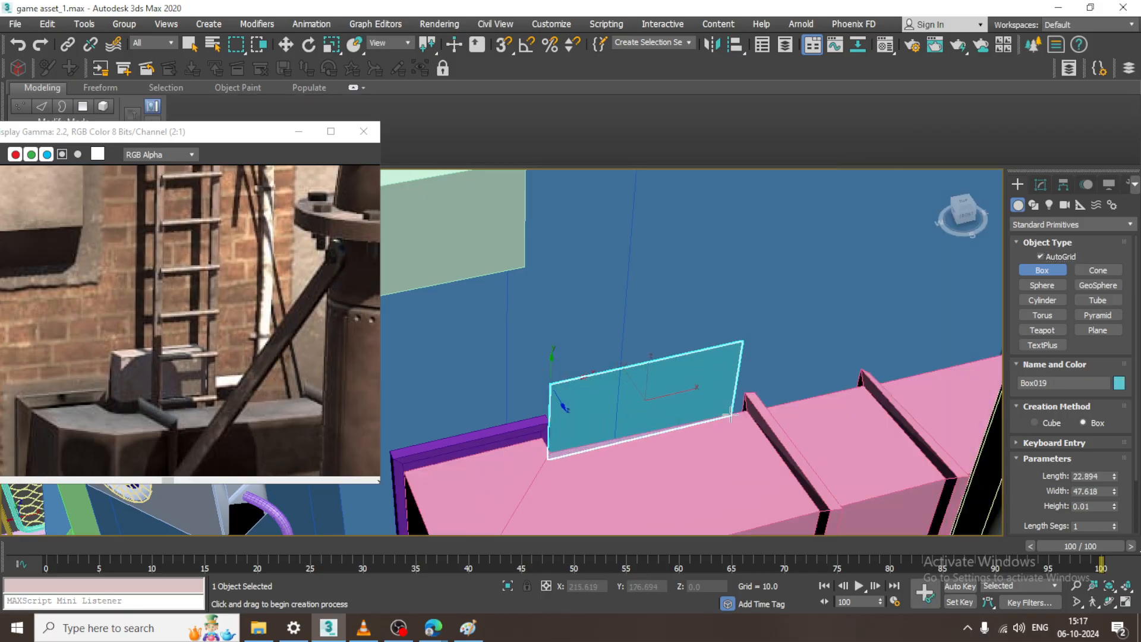
{"action": "left_click", "coordinate": [751, 454]}
{"action": "middle_click_drag", "start_coordinate": [666, 401], "coordinate": [695, 366], "text": "alt"}
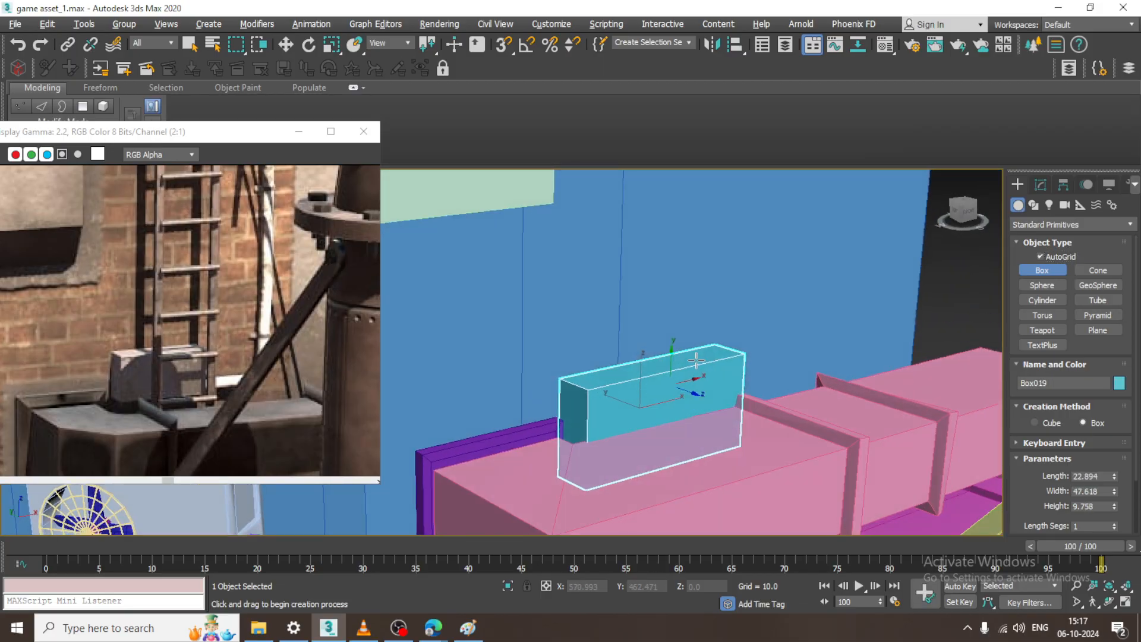
Raise the new box about 6.8 units along Z so more of it stands above the duct
{"action": "key", "text": "w"}
{"action": "left_click_drag", "start_coordinate": [639, 373], "coordinate": [644, 343]}
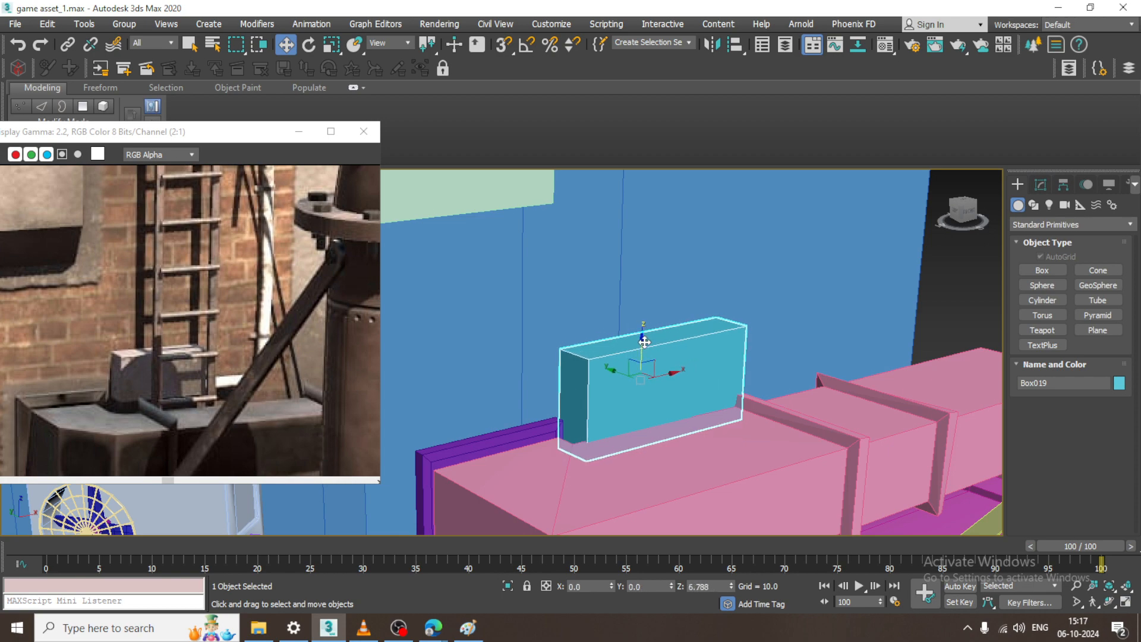
{"action": "mouse_move", "coordinate": [644, 343]}
{"action": "middle_mouse_down", "text": "alt"}
{"action": "mouse_move", "coordinate": [708, 343]}
{"action": "mouse_move", "coordinate": [652, 342]}
{"action": "middle_mouse_up", "text": "alt"}
{"action": "scroll", "coordinate": [652, 342], "scroll_direction": "down", "scroll_amount": 10}
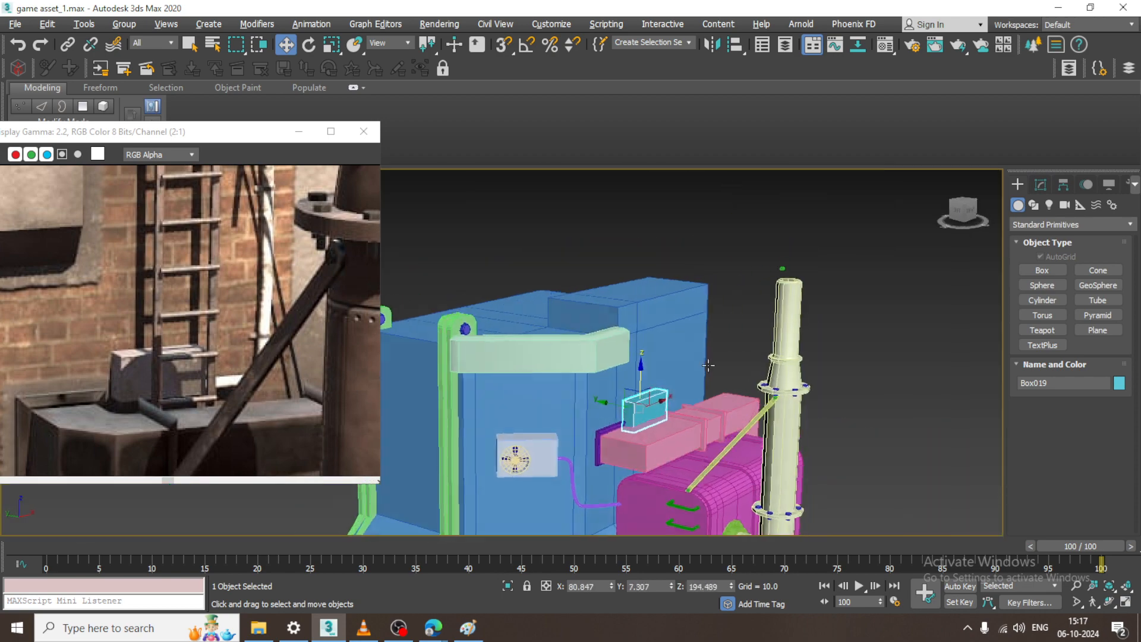
Switch from the perspective view to a maximized Left view framing the upper building and the new box
{"action": "key", "text": "alt+w"}
{"action": "middle_click_drag", "start_coordinate": [448, 487], "coordinate": [429, 463]}
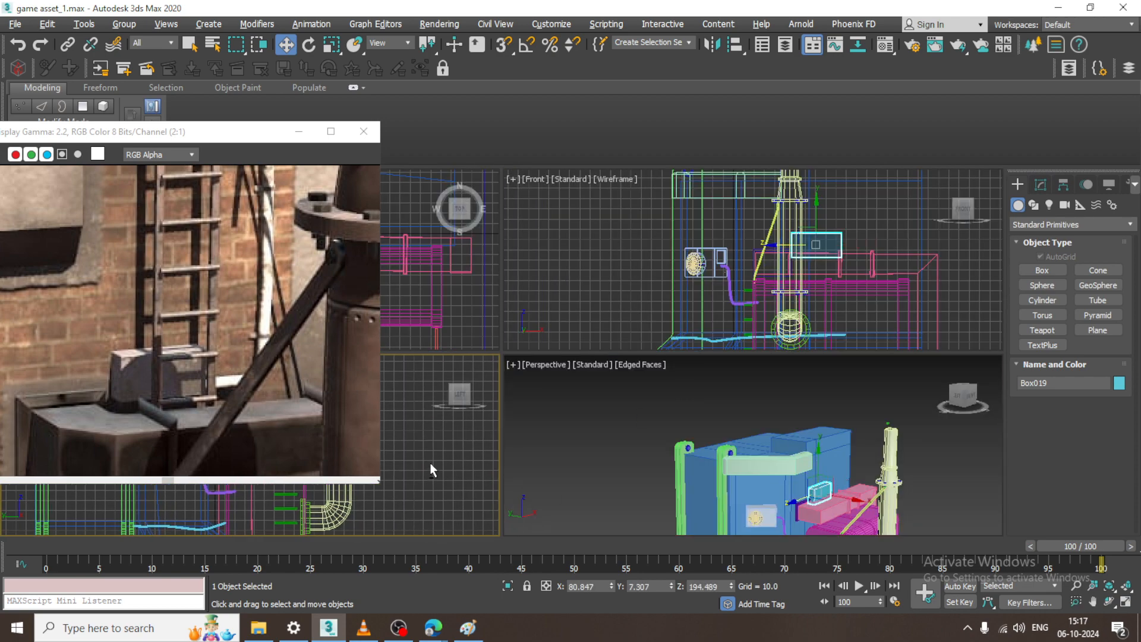
{"action": "key", "text": "alt+w"}
{"action": "middle_click_drag", "start_coordinate": [505, 305], "coordinate": [675, 399]}
{"action": "scroll", "coordinate": [671, 398], "scroll_direction": "down", "scroll_amount": 1}
{"action": "scroll", "coordinate": [669, 398], "scroll_direction": "up", "scroll_amount": 2}
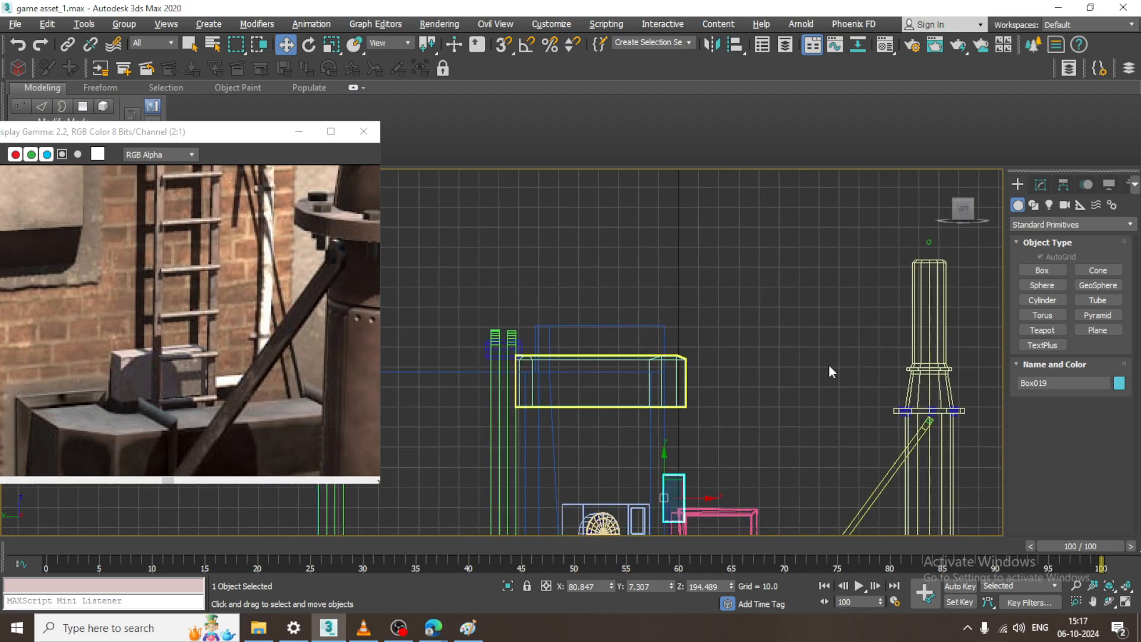
Draw a hook-shaped line with AutoGrid and viewport rendering off, rising about 10 from the roof, crossing outward and descending about 104 to the duct
{"action": "left_click", "coordinate": [1034, 205]}
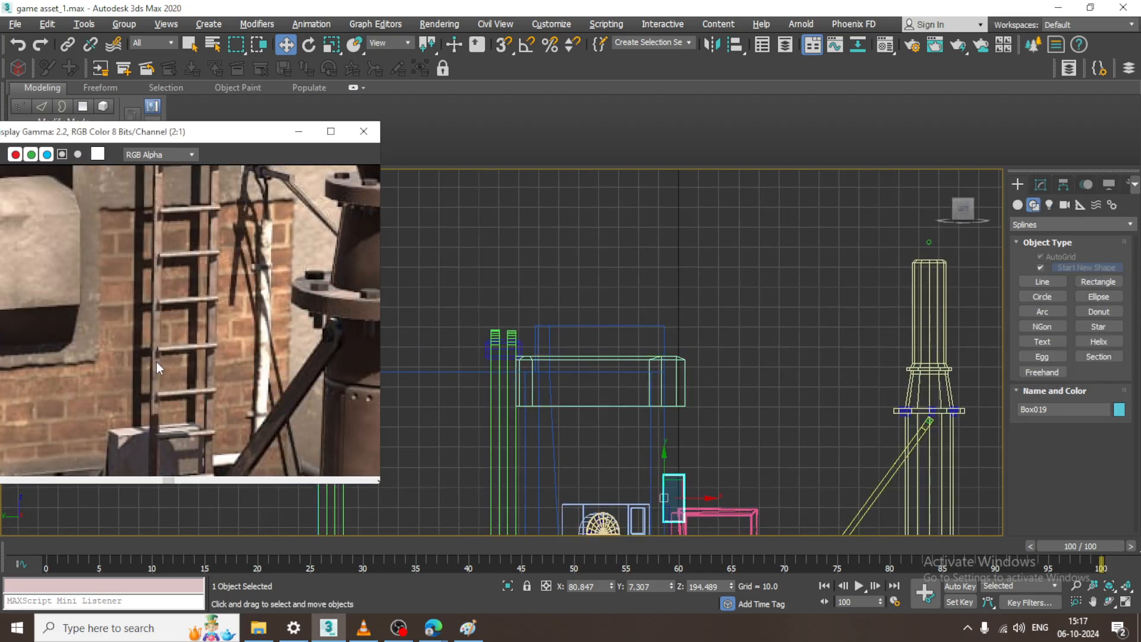
{"action": "left_click", "coordinate": [1043, 282]}
{"action": "scroll", "coordinate": [631, 323], "scroll_direction": "up", "scroll_amount": 3}
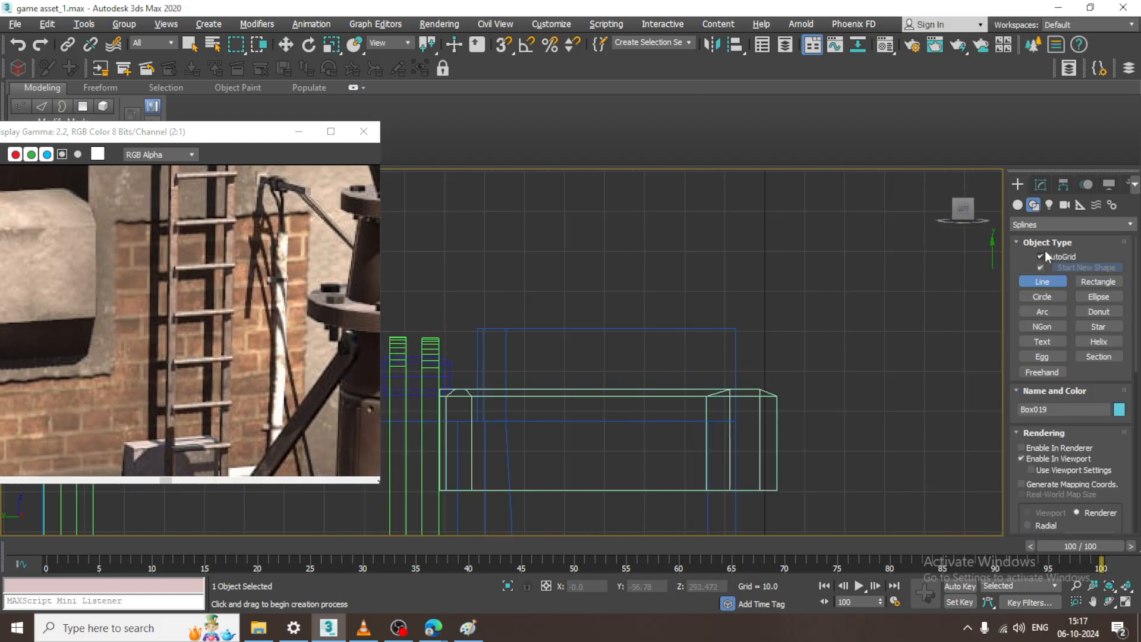
{"action": "left_click", "coordinate": [1046, 257]}
{"action": "middle_click_drag", "start_coordinate": [790, 305], "coordinate": [694, 296]}
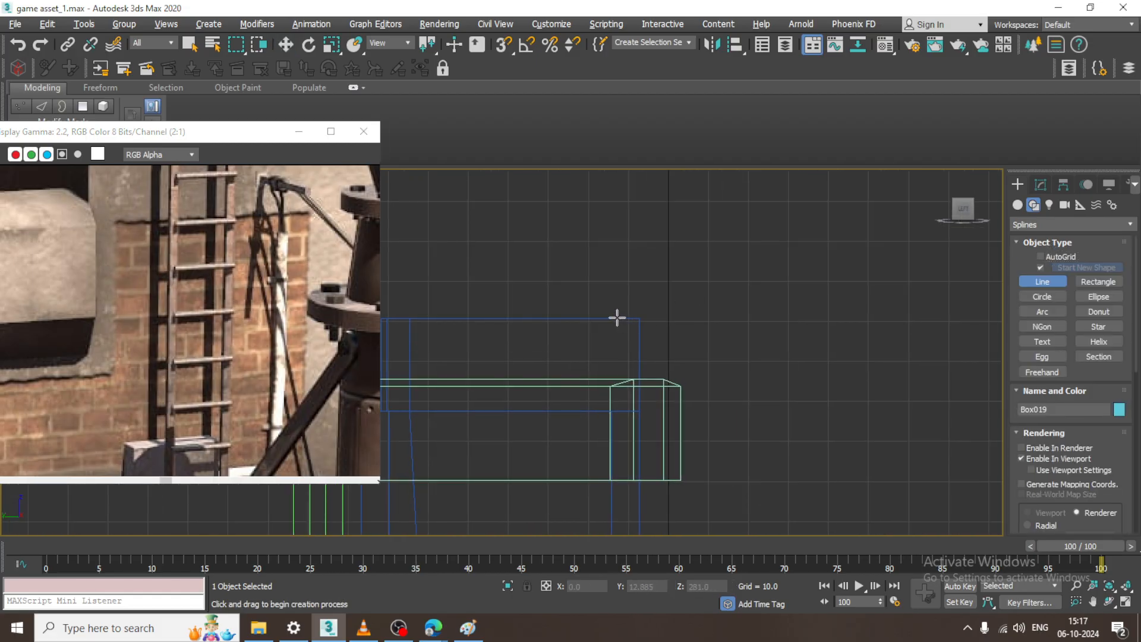
{"action": "left_click", "coordinate": [1019, 459]}
{"action": "left_click", "coordinate": [602, 317]}
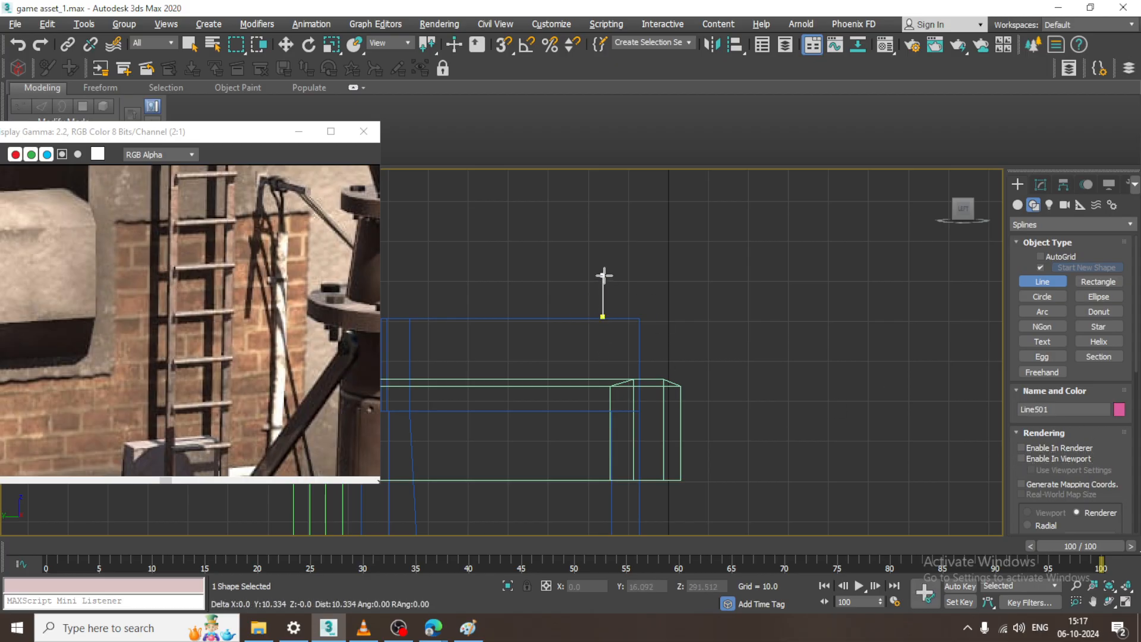
{"action": "left_click", "coordinate": [603, 272]}
{"action": "left_click", "coordinate": [674, 280], "text": "shift"}
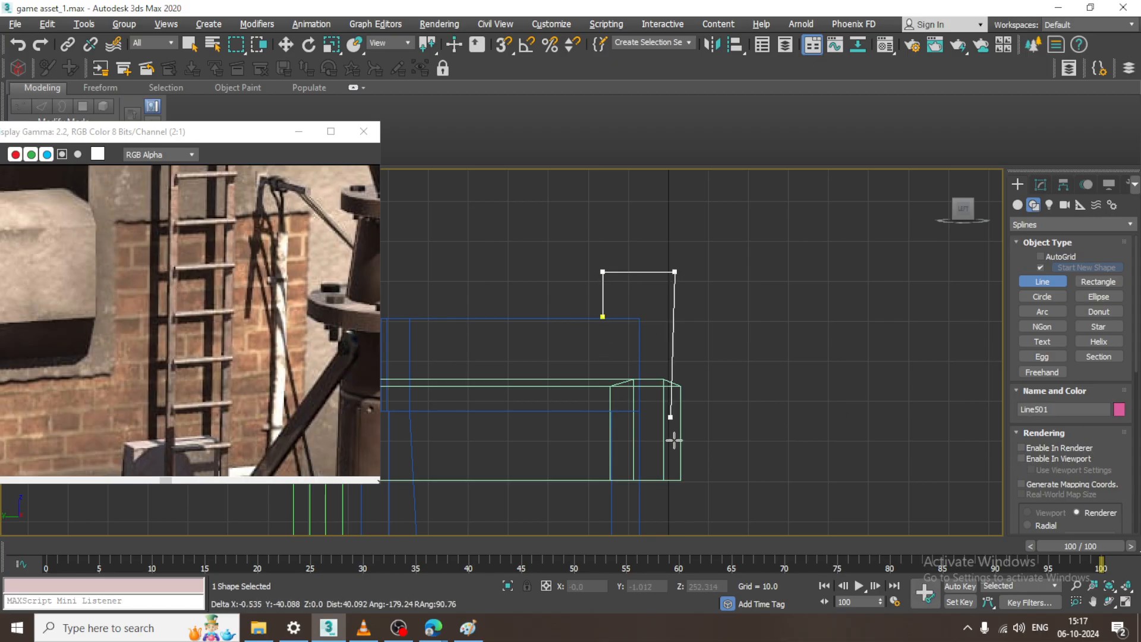
{"action": "scroll", "coordinate": [683, 415], "scroll_direction": "down", "scroll_amount": 3}
{"action": "middle_click_drag", "start_coordinate": [683, 413], "coordinate": [679, 204]}
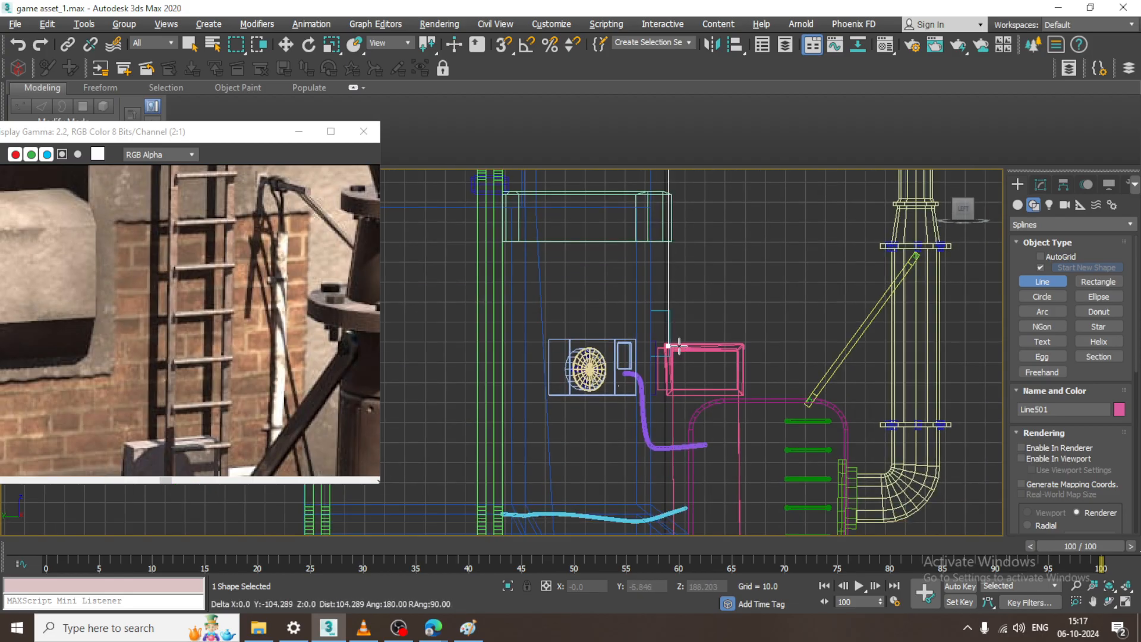
{"action": "right_click", "coordinate": [678, 345]}
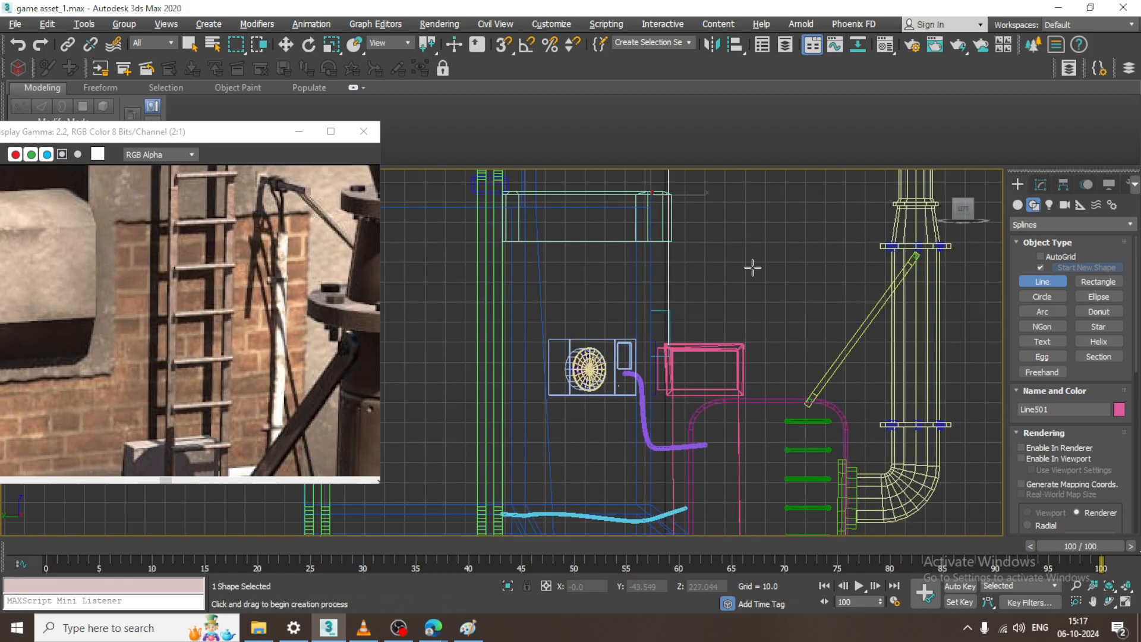
{"action": "middle_click_drag", "start_coordinate": [752, 268], "coordinate": [724, 352]}
{"action": "right_click", "coordinate": [696, 316]}
Nudge the upper outer corner vertex of the hook-shaped line slightly outward in the Left view
{"action": "key", "text": "1"}
{"action": "left_click_drag", "start_coordinate": [623, 193], "coordinate": [668, 291]}
{"action": "middle_click_drag", "start_coordinate": [676, 227], "coordinate": [677, 272]}
{"action": "left_click_drag", "start_coordinate": [676, 271], "coordinate": [681, 270]}
In the maximized perspective view, move the hook-shaped line about 68.5 units along X to the wall behind the small box
{"action": "key", "text": "alt+w"}
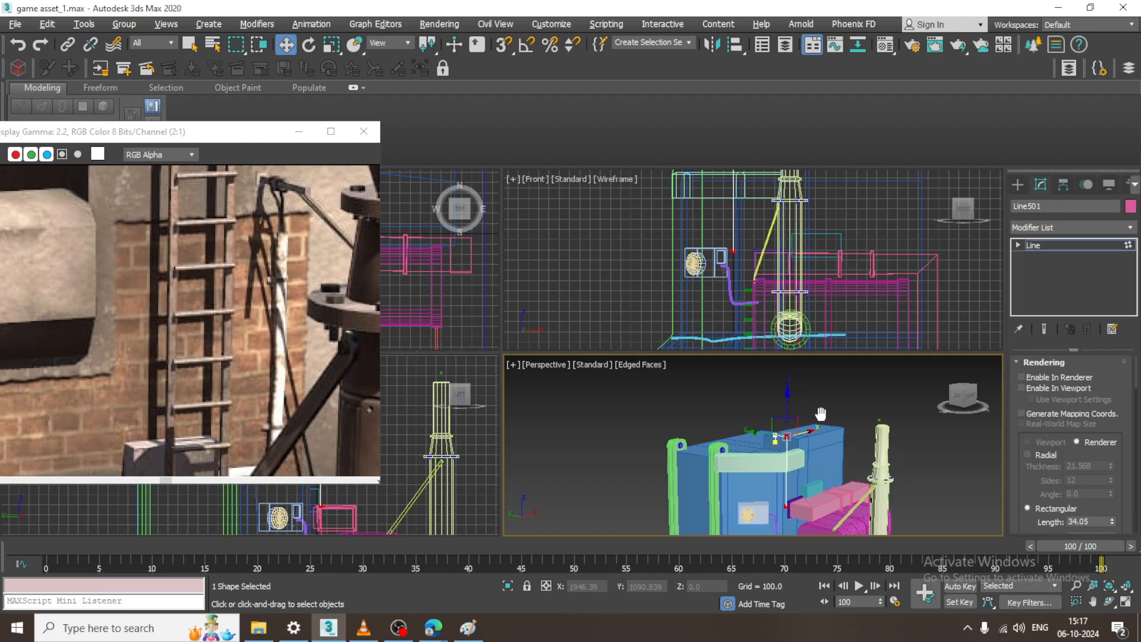
{"action": "key", "text": "alt+w"}
{"action": "middle_click_drag", "start_coordinate": [771, 416], "coordinate": [750, 389], "text": "alt"}
{"action": "middle_click_drag", "start_coordinate": [157, 276], "coordinate": [142, 232]}
{"action": "middle_click_drag", "start_coordinate": [249, 349], "coordinate": [265, 447]}
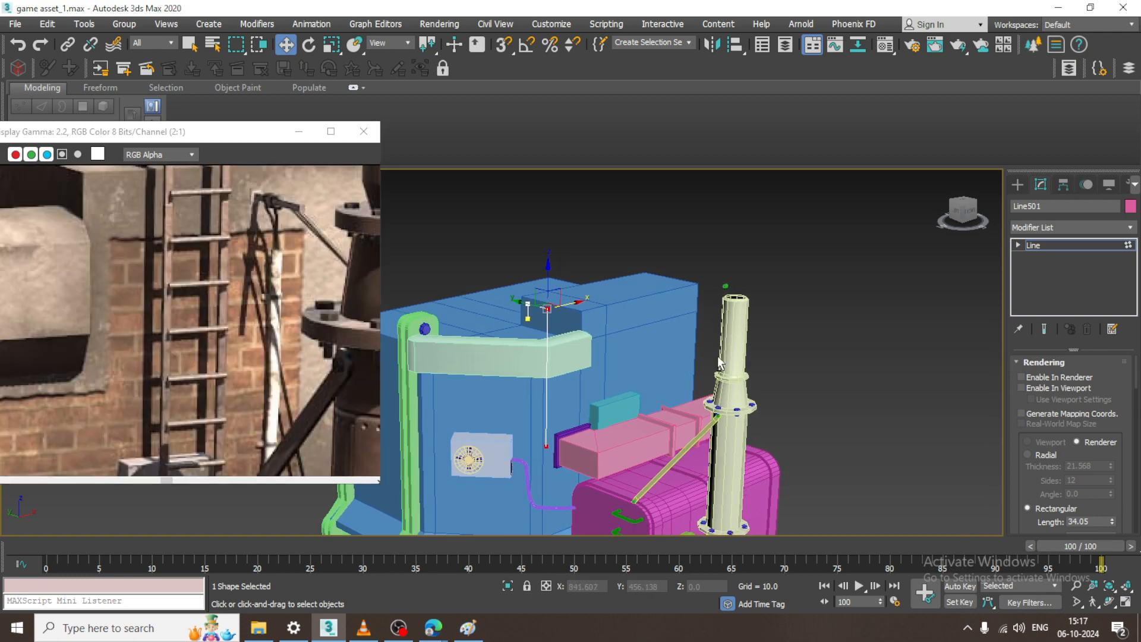
{"action": "middle_click_drag", "start_coordinate": [718, 356], "coordinate": [648, 357], "text": "alt"}
{"action": "scroll", "coordinate": [836, 348], "scroll_direction": "up", "scroll_amount": 6}
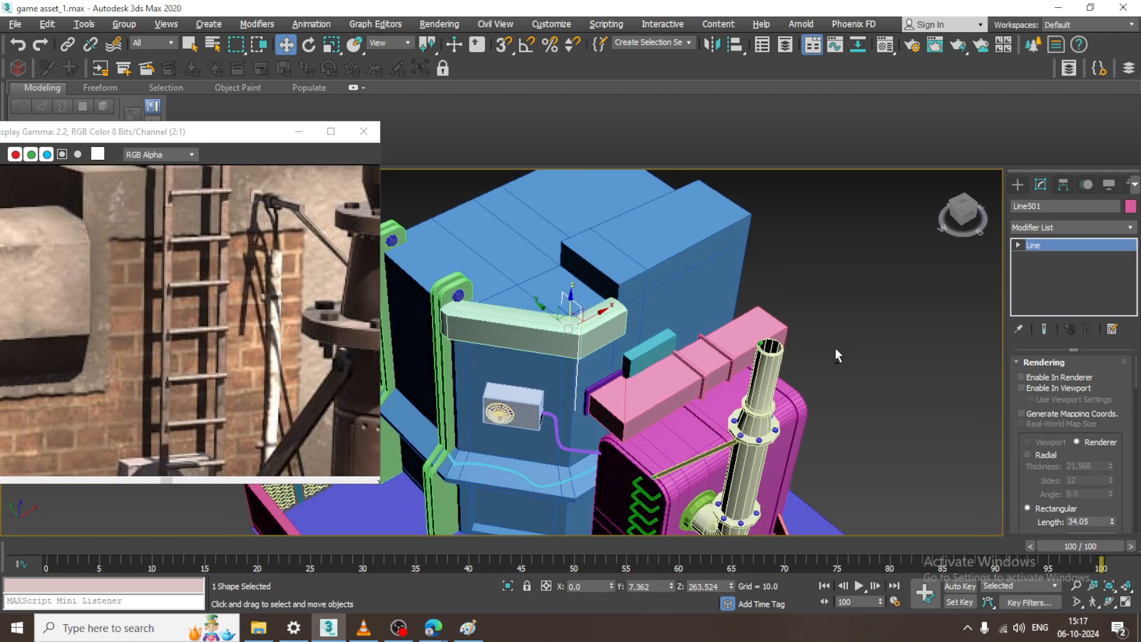
{"action": "left_click", "coordinate": [709, 310]}
{"action": "scroll", "coordinate": [671, 328], "scroll_direction": "up", "scroll_amount": 2}
{"action": "middle_click_drag", "start_coordinate": [670, 328], "coordinate": [673, 499], "text": "alt"}
{"action": "left_click", "coordinate": [480, 251]}
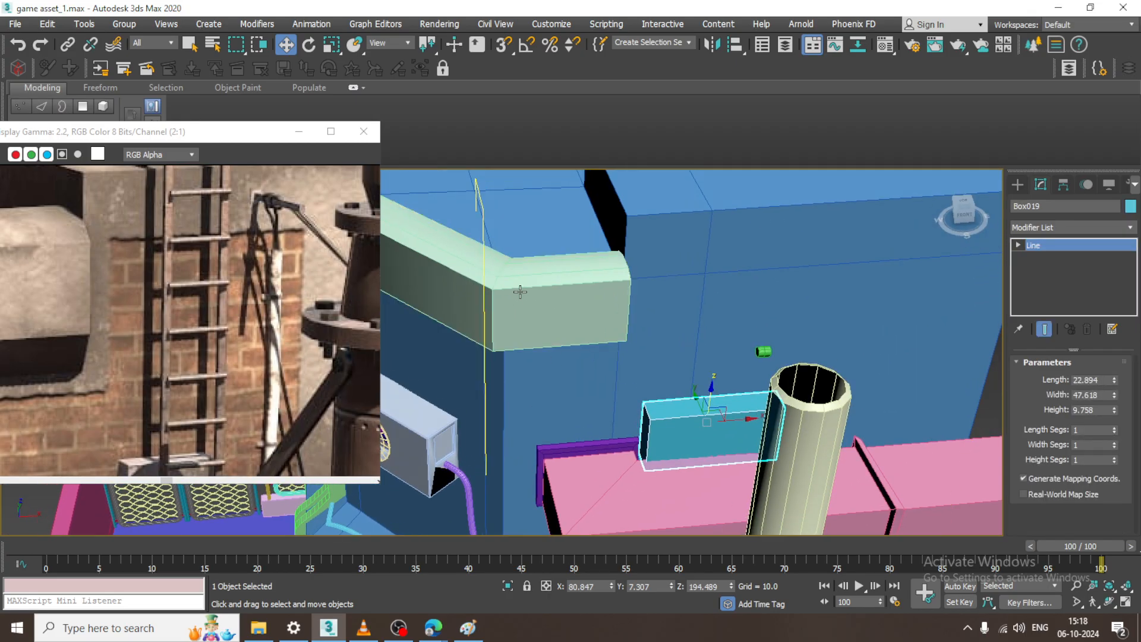
{"action": "left_click_drag", "start_coordinate": [661, 271], "coordinate": [714, 271]}
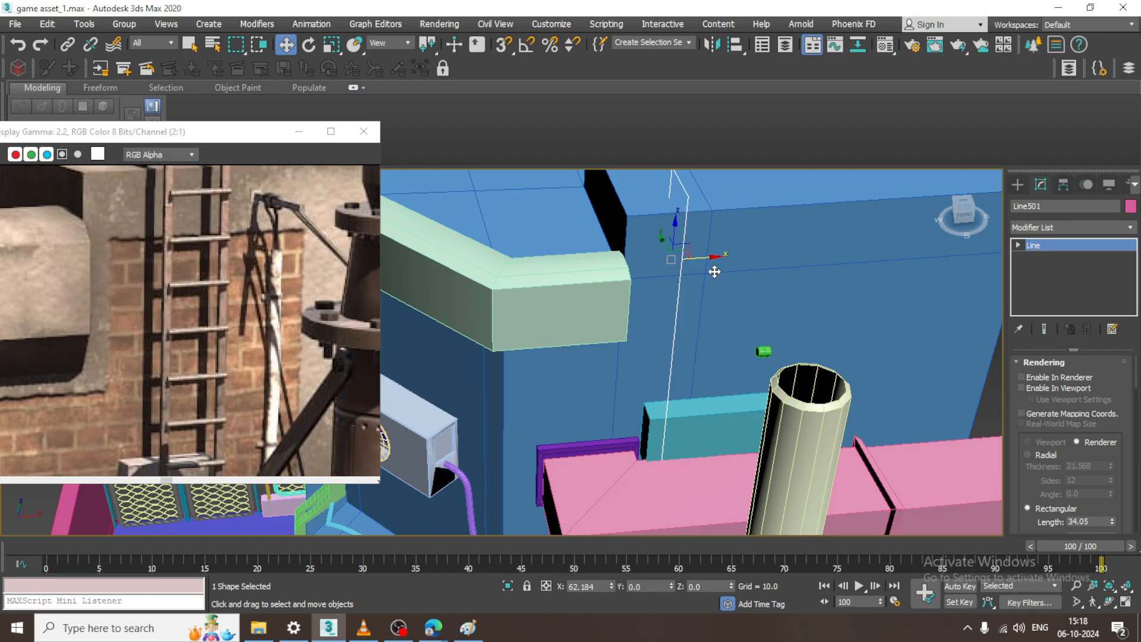
{"action": "scroll", "coordinate": [241, 351], "scroll_direction": "up", "scroll_amount": 2}
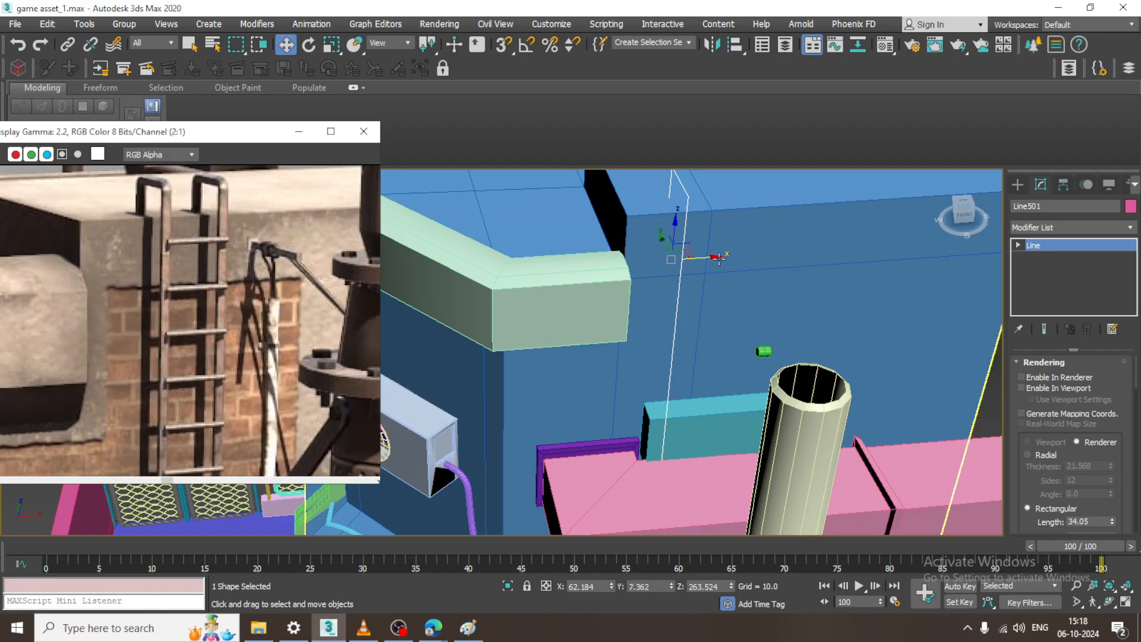
{"action": "left_click_drag", "start_coordinate": [719, 259], "coordinate": [736, 256]}
Try to fillet both top corner vertices of the ladder rail line together by about 3.7
{"action": "middle_click_drag", "start_coordinate": [722, 254], "coordinate": [1007, 252], "text": "alt"}
{"action": "middle_click_drag", "start_coordinate": [780, 275], "coordinate": [799, 330]}
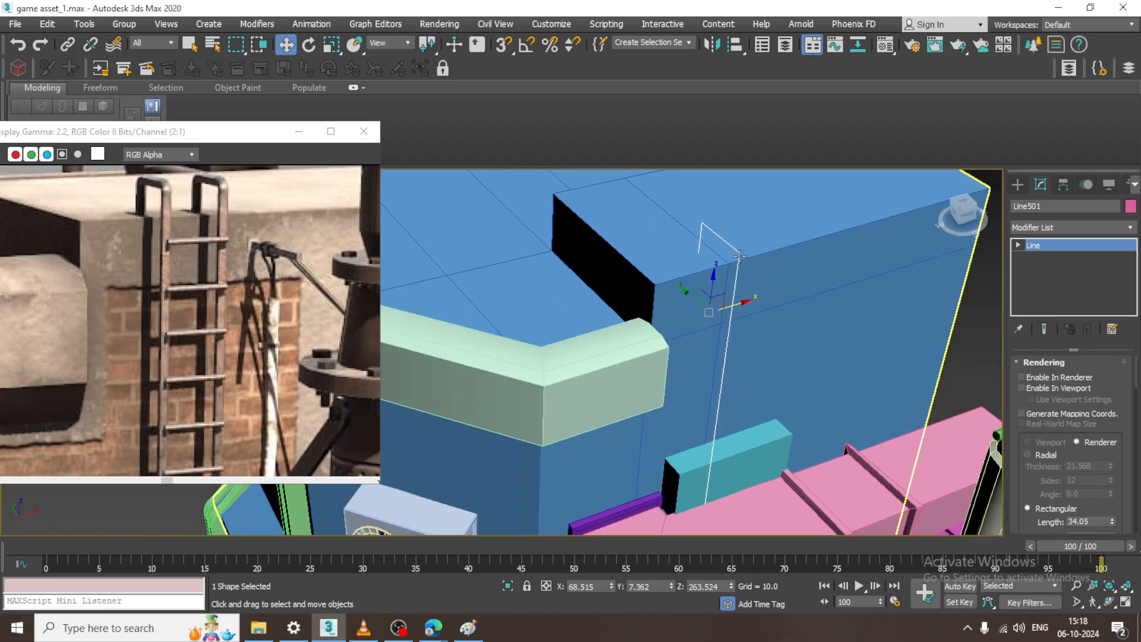
{"action": "key", "text": "1"}
{"action": "left_click_drag", "start_coordinate": [683, 206], "coordinate": [737, 271]}
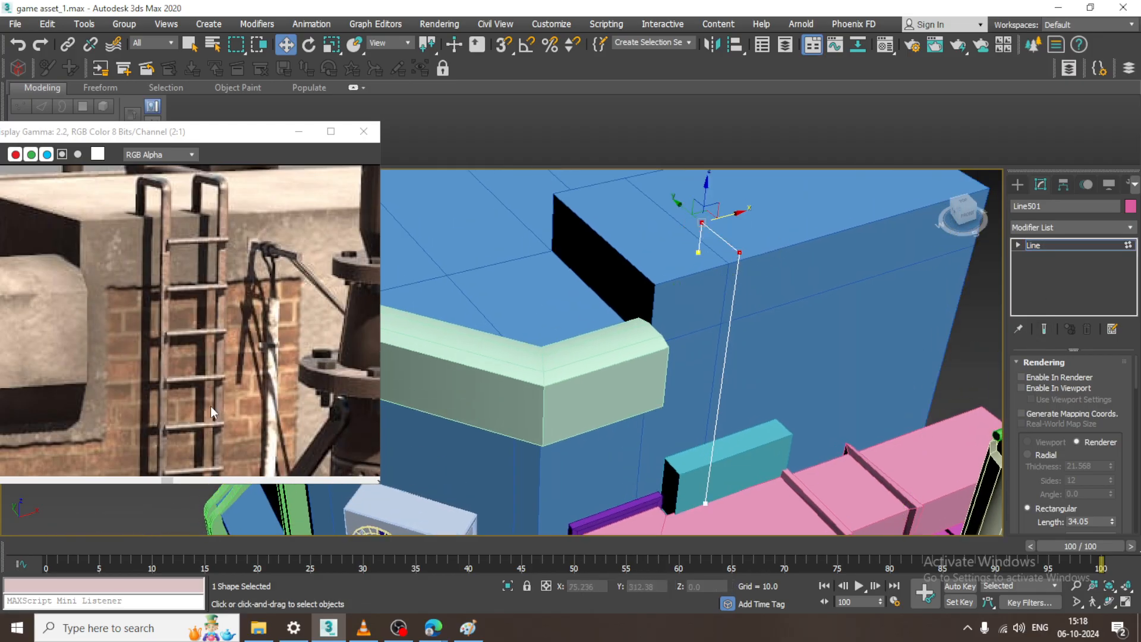
{"action": "middle_click_drag", "start_coordinate": [211, 405], "coordinate": [197, 255]}
{"action": "middle_click_drag", "start_coordinate": [785, 357], "coordinate": [803, 202], "text": "alt"}
{"action": "left_click_drag", "start_coordinate": [1037, 491], "coordinate": [1030, 188]}
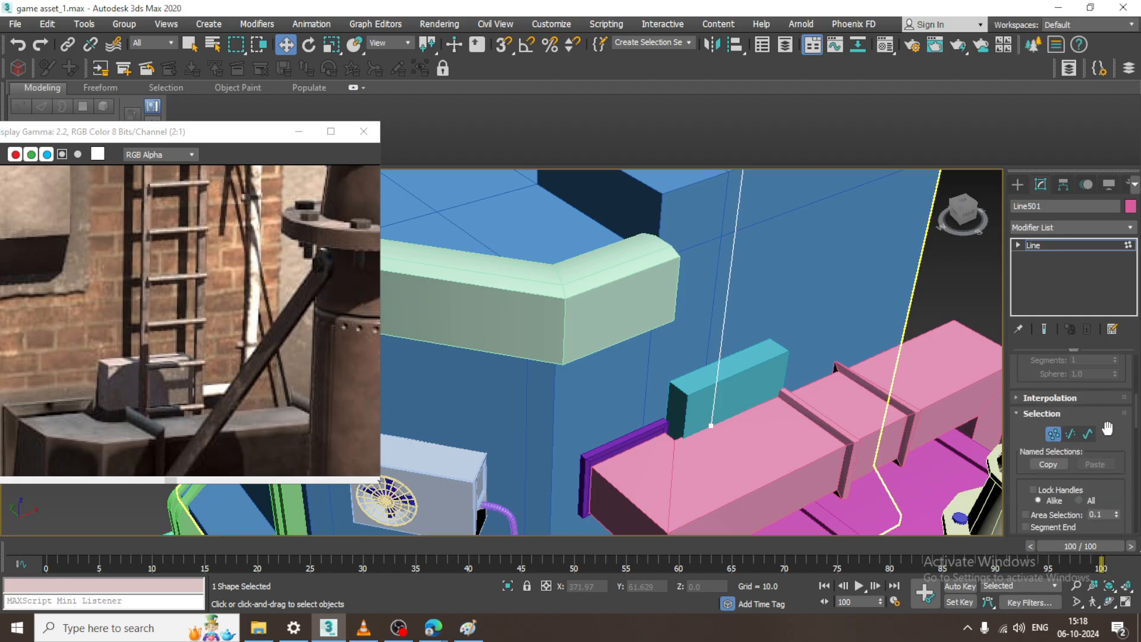
{"action": "left_click_drag", "start_coordinate": [1108, 428], "coordinate": [1100, 185]}
{"action": "scroll", "coordinate": [1104, 528], "scroll_direction": "down", "scroll_amount": 5}
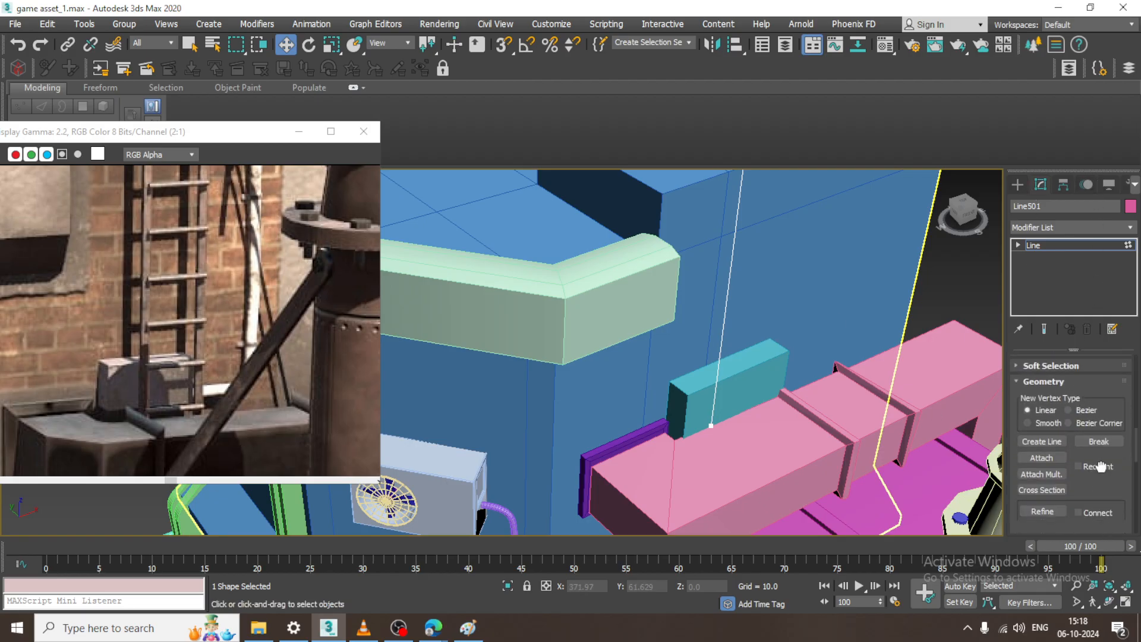
{"action": "left_click", "coordinate": [400, 630]}
{"action": "left_click", "coordinate": [1055, 529]}
{"action": "middle_click_drag", "start_coordinate": [774, 196], "coordinate": [750, 377]}
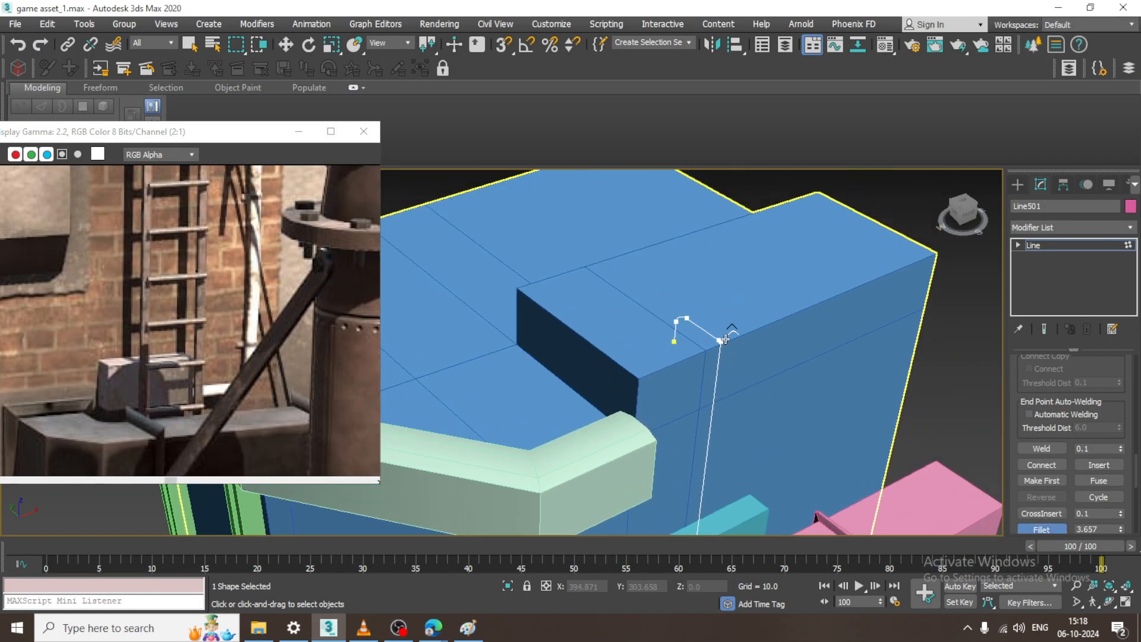
{"action": "middle_click_drag", "start_coordinate": [734, 341], "coordinate": [857, 298], "text": "alt"}
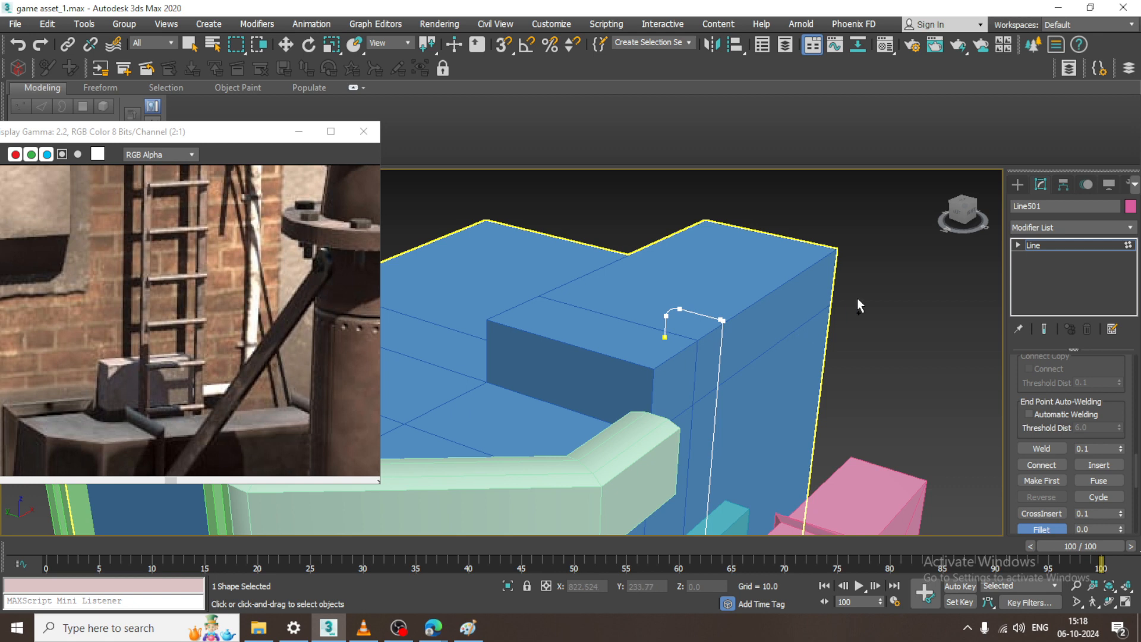
{"action": "right_click", "coordinate": [723, 310]}
Fillet the rail line's outer top corner and its inner top corner separately, giving both a similar rounded bend
{"action": "scroll", "coordinate": [737, 316], "scroll_direction": "up", "scroll_amount": 4}
{"action": "middle_click_drag", "start_coordinate": [752, 344], "coordinate": [764, 346], "text": "alt"}
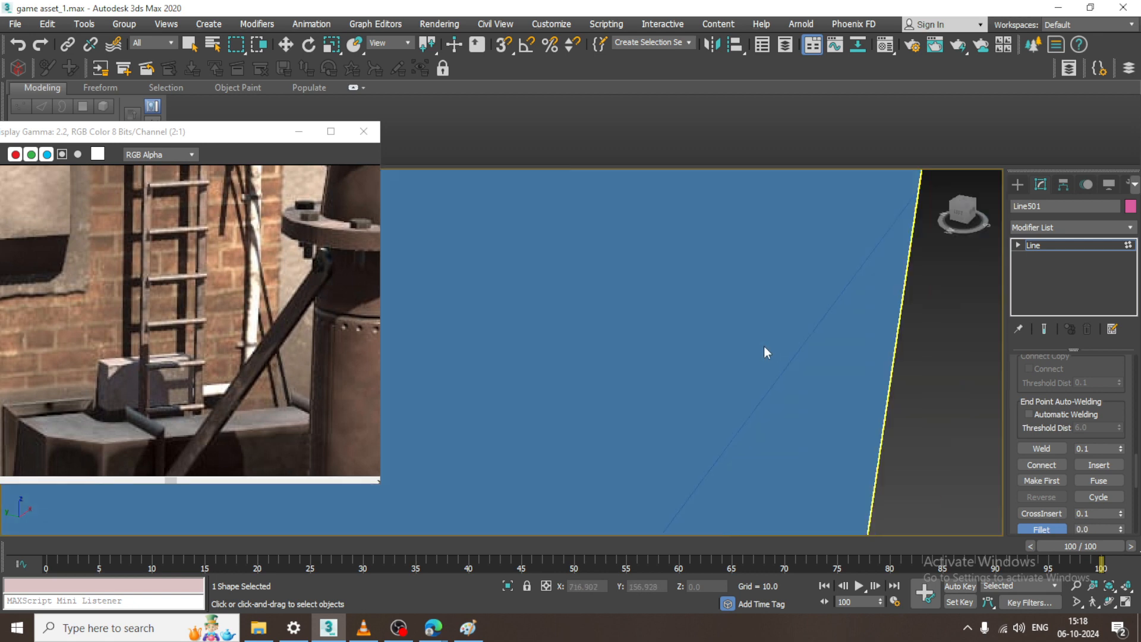
{"action": "scroll", "coordinate": [759, 346], "scroll_direction": "down", "scroll_amount": 2}
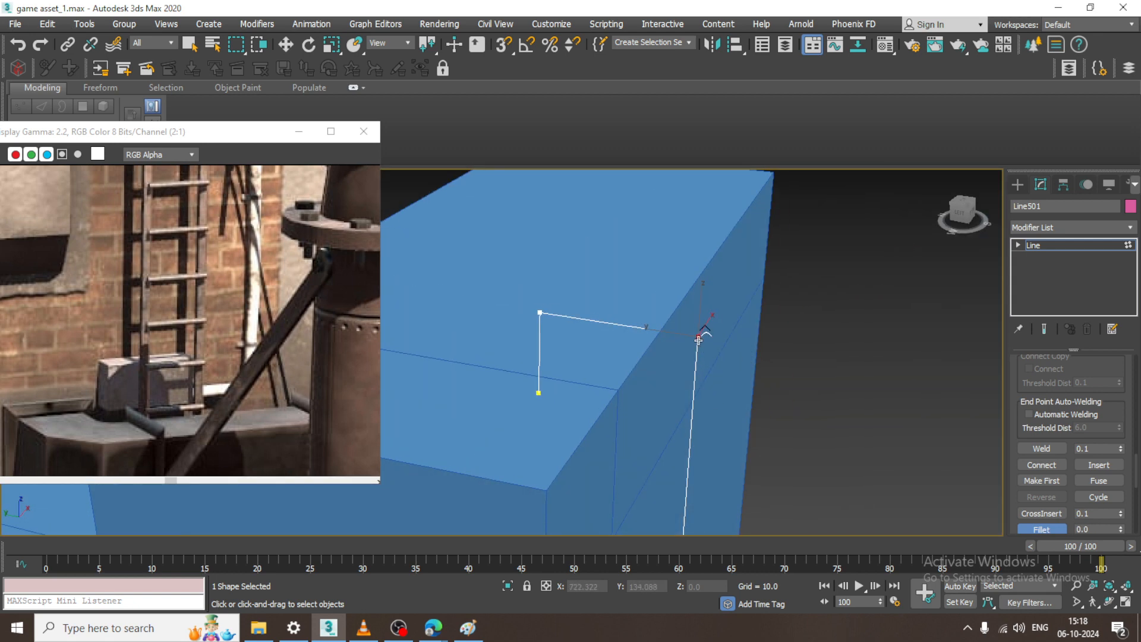
{"action": "left_click_drag", "start_coordinate": [699, 337], "coordinate": [697, 330]}
{"action": "key", "text": "w"}
{"action": "left_click", "coordinate": [698, 339]}
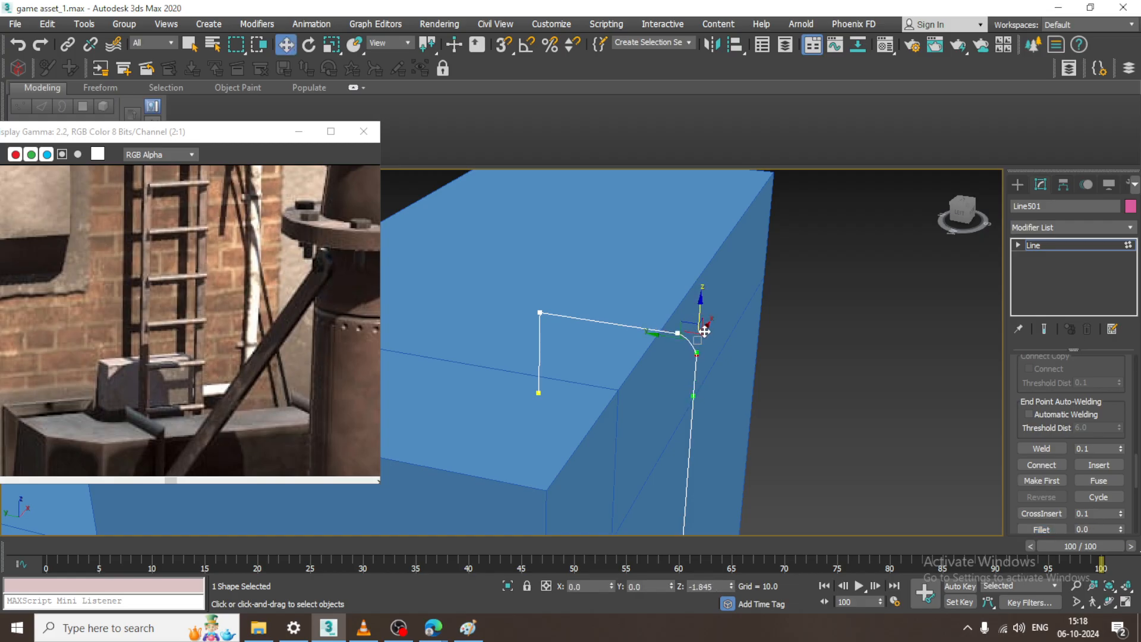
{"action": "left_click", "coordinate": [1042, 528]}
{"action": "mouse_move", "coordinate": [539, 312]}
{"action": "left_mouse_down"}
{"action": "mouse_move", "coordinate": [543, 295]}
{"action": "mouse_move", "coordinate": [545, 308]}
{"action": "left_mouse_up"}
{"action": "right_click", "coordinate": [543, 306]}
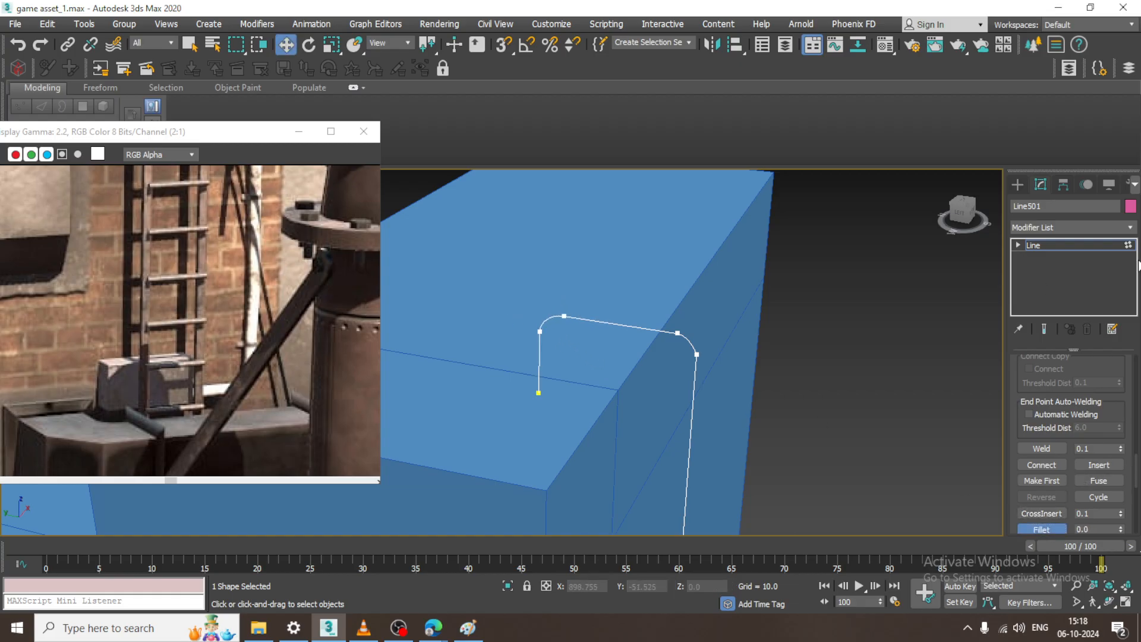
{"action": "left_click", "coordinate": [1076, 246]}
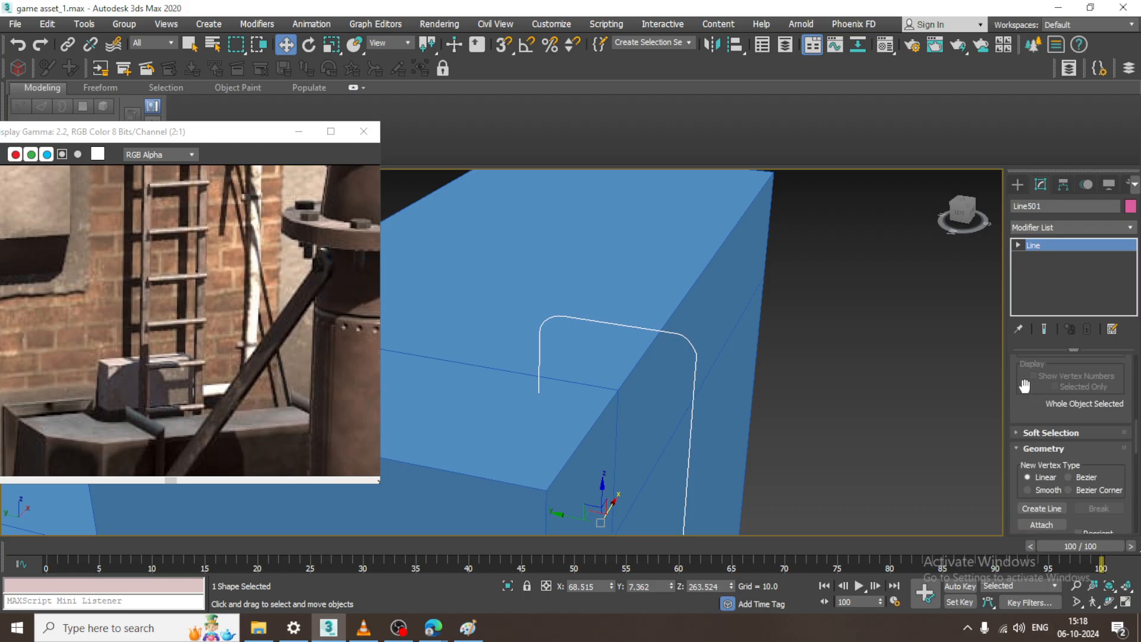
Enable the rail in the viewport as a rectangular section with length 2.656 and width 0.991
{"action": "scroll", "coordinate": [1024, 392], "scroll_direction": "up", "scroll_amount": 5}
{"action": "scroll", "coordinate": [1019, 362], "scroll_direction": "up", "scroll_amount": 5}
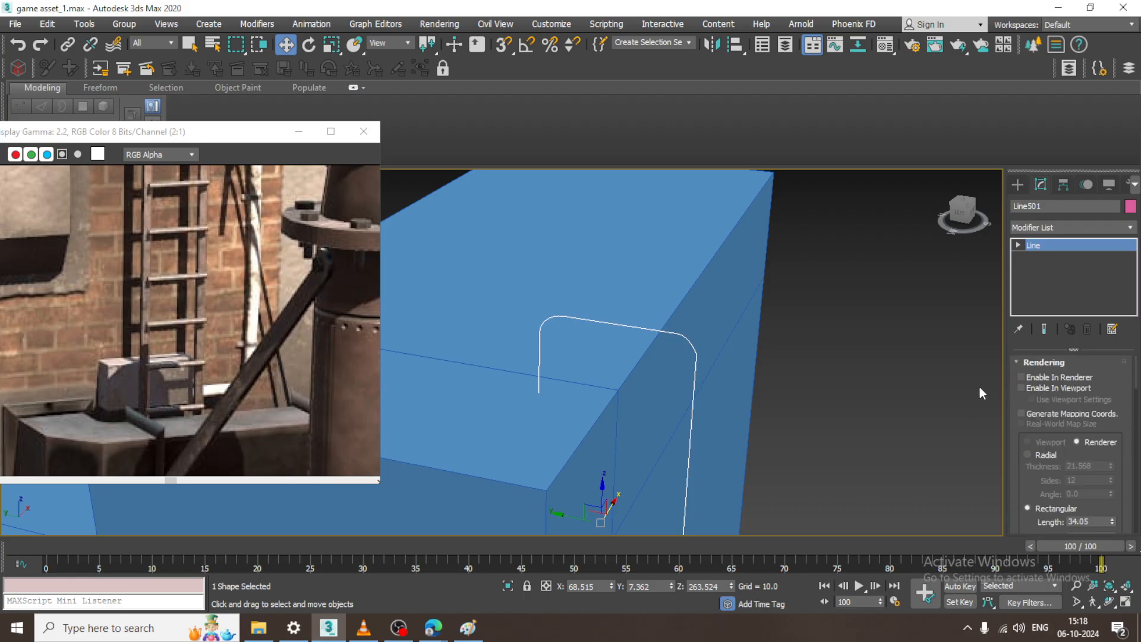
{"action": "left_click", "coordinate": [1021, 388]}
{"action": "left_click_drag", "start_coordinate": [1112, 523], "coordinate": [1112, 570]}
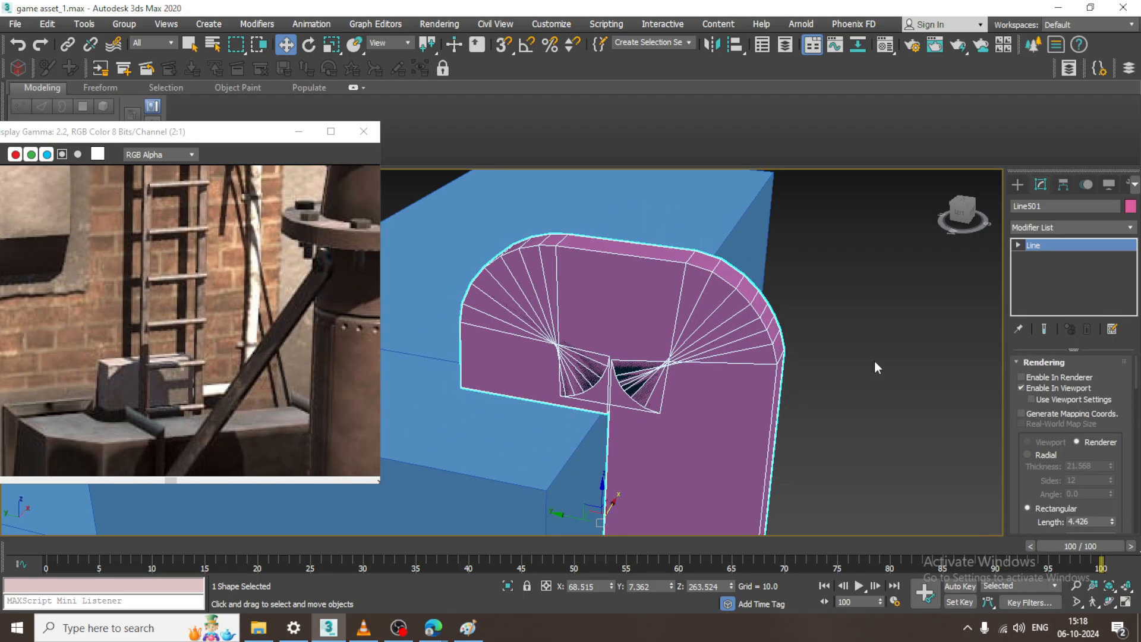
{"action": "scroll", "coordinate": [875, 361], "scroll_direction": "up", "scroll_amount": 3}
{"action": "left_click_drag", "start_coordinate": [1110, 502], "coordinate": [19, 531]}
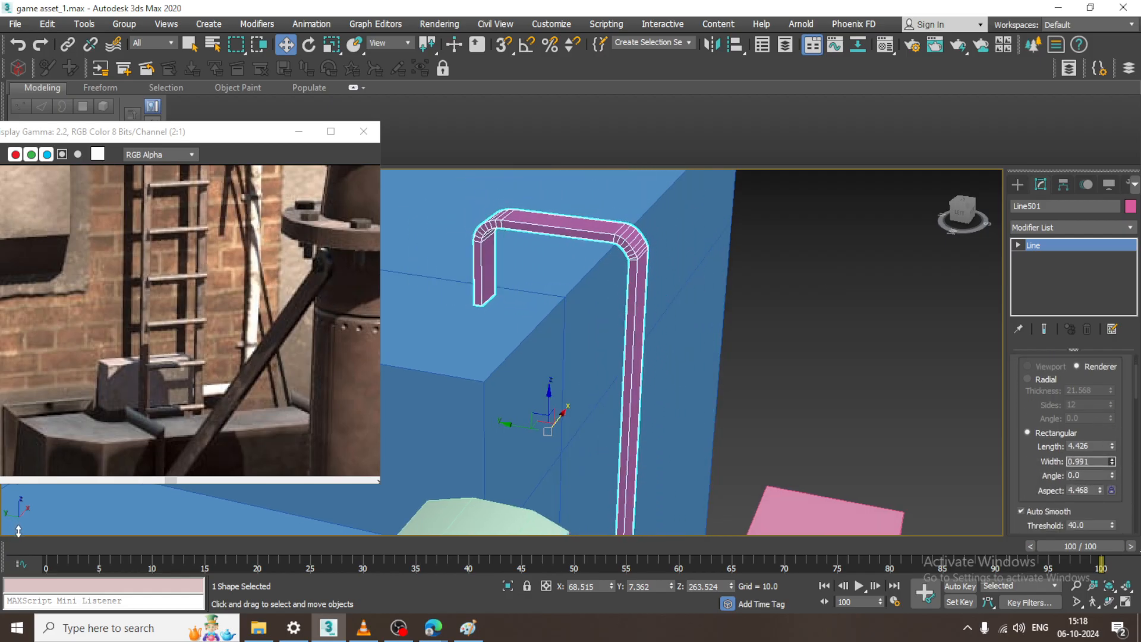
{"action": "middle_click_drag", "start_coordinate": [656, 302], "coordinate": [795, 362], "text": "alt"}
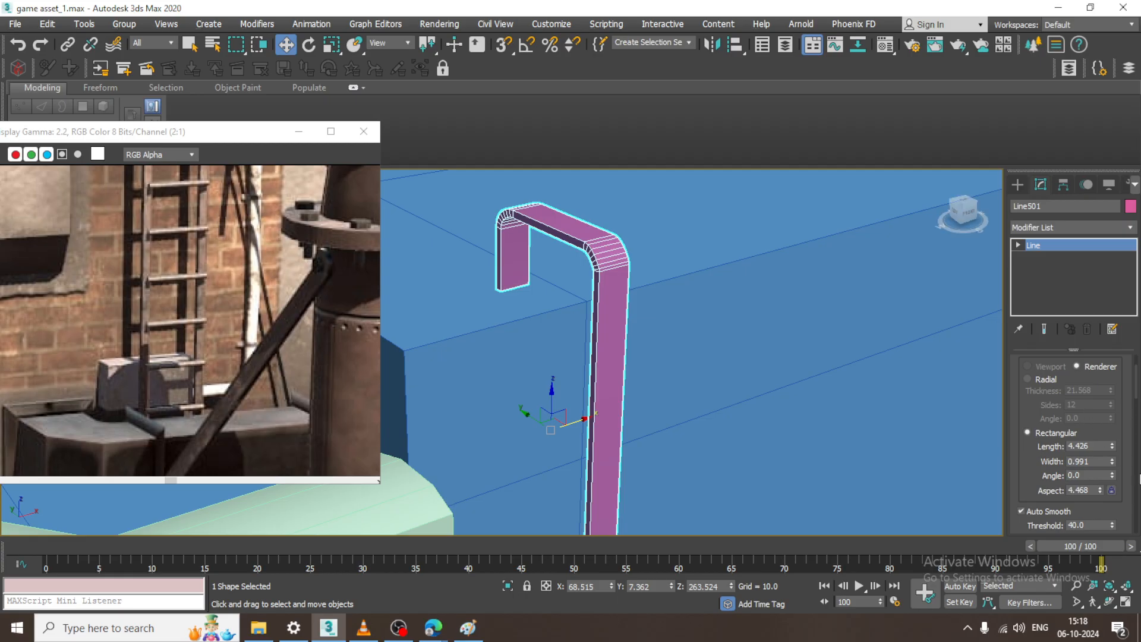
{"action": "left_click_drag", "start_coordinate": [1114, 452], "coordinate": [1119, 472]}
Compare the rail's hooked top with the ladder in the reference image and check its end vertex at the roof
{"action": "middle_click_drag", "start_coordinate": [165, 237], "coordinate": [183, 328]}
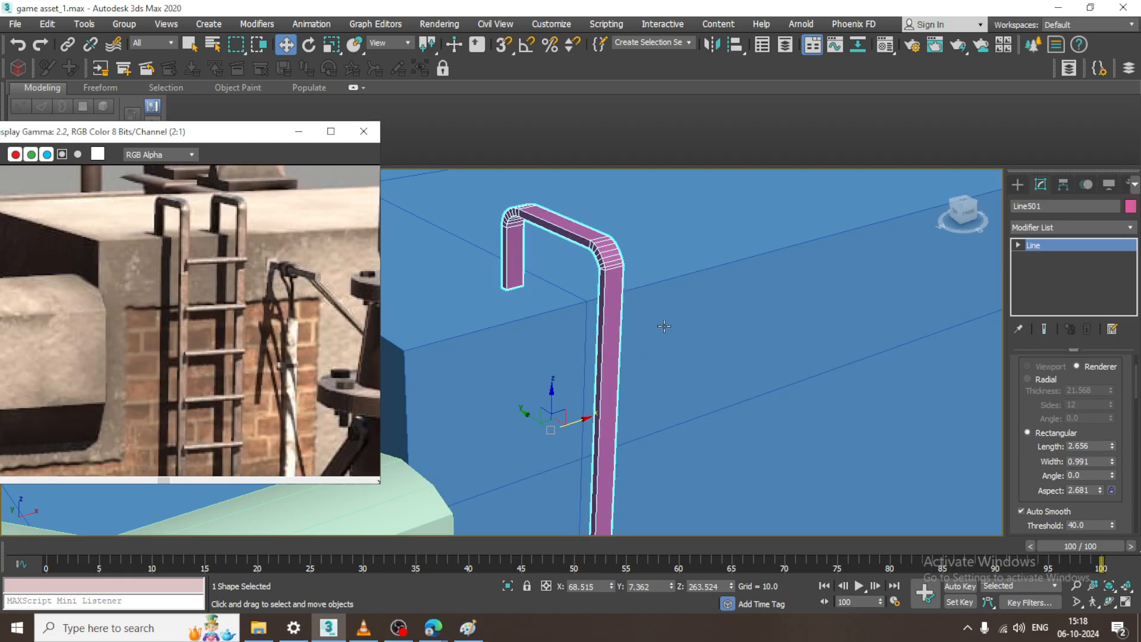
{"action": "mouse_move", "coordinate": [665, 327]}
{"action": "middle_mouse_down", "text": "alt"}
{"action": "mouse_move", "coordinate": [597, 271]}
{"action": "mouse_move", "coordinate": [651, 318]}
{"action": "middle_mouse_up", "text": "alt"}
{"action": "scroll", "coordinate": [560, 299], "scroll_direction": "down", "scroll_amount": 4}
{"action": "scroll", "coordinate": [510, 294], "scroll_direction": "up", "scroll_amount": 2}
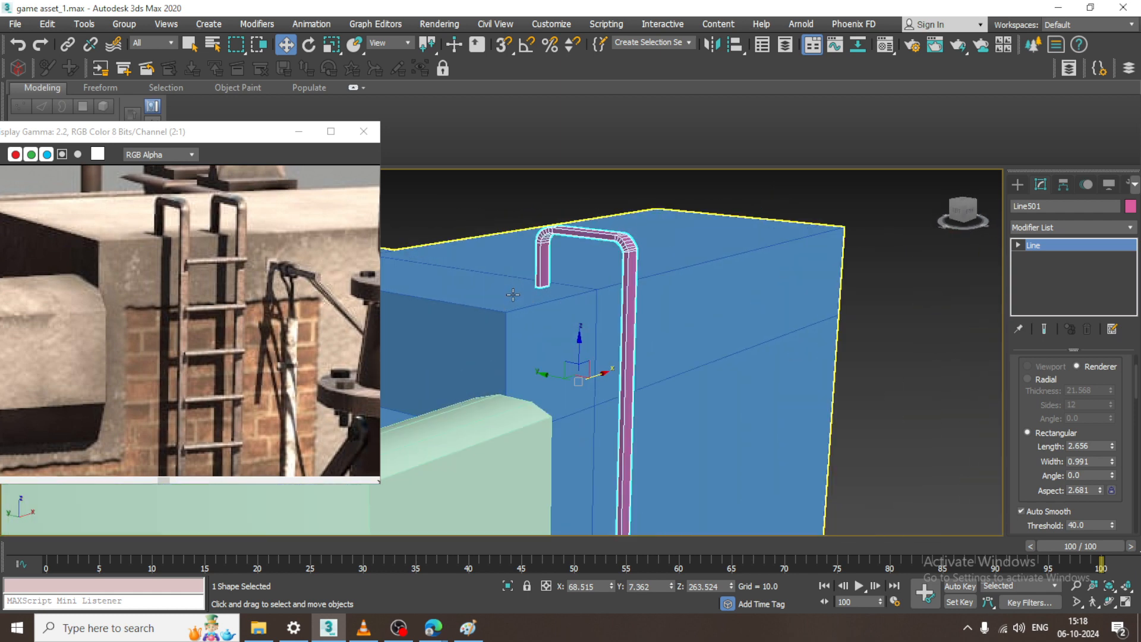
{"action": "key", "text": "1"}
{"action": "left_click_drag", "start_coordinate": [506, 300], "coordinate": [544, 266]}
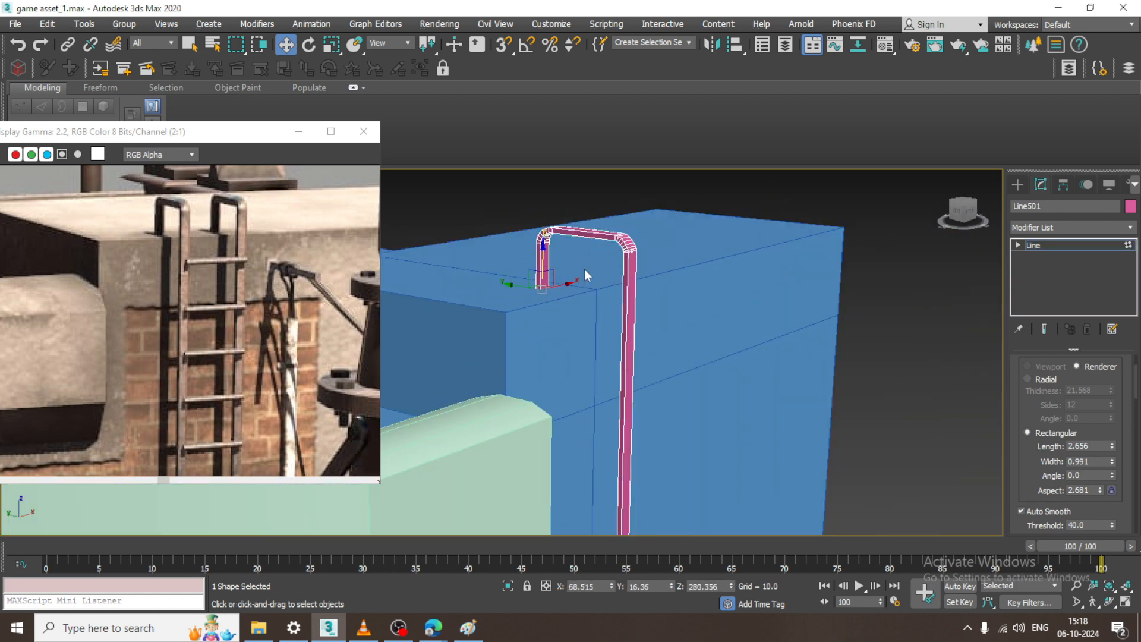
{"action": "left_click", "coordinate": [1094, 246]}
Clone the rail as a single copy about 19 units along X to form the ladder's second side
{"action": "middle_click_drag", "start_coordinate": [671, 386], "coordinate": [547, 419], "text": "alt"}
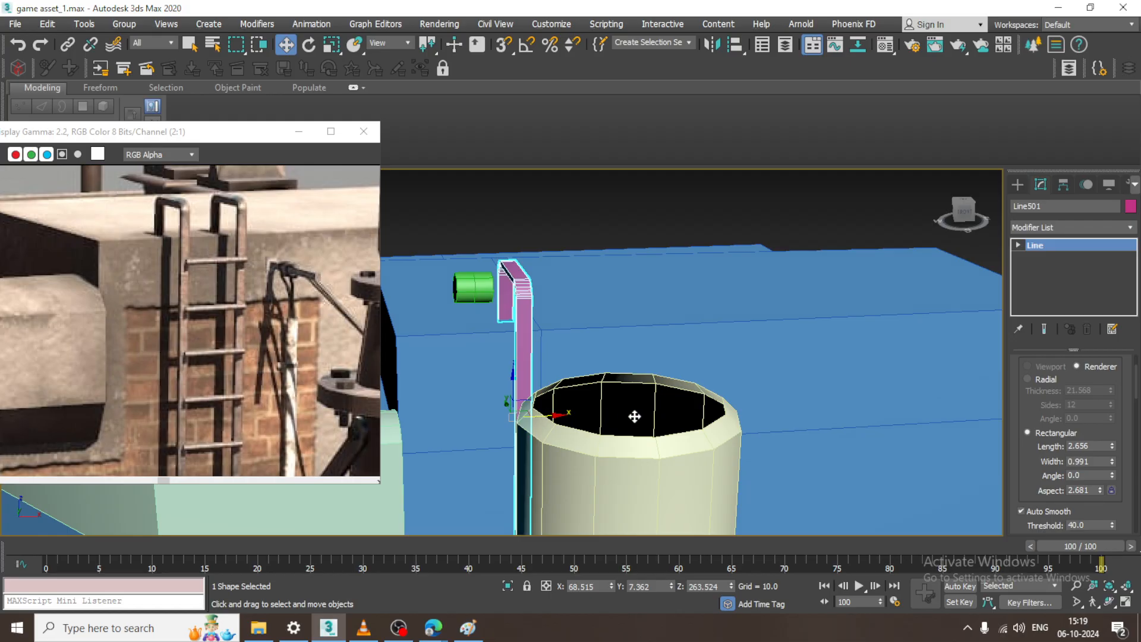
{"action": "left_click_drag", "start_coordinate": [542, 415], "coordinate": [640, 418], "text": "shift"}
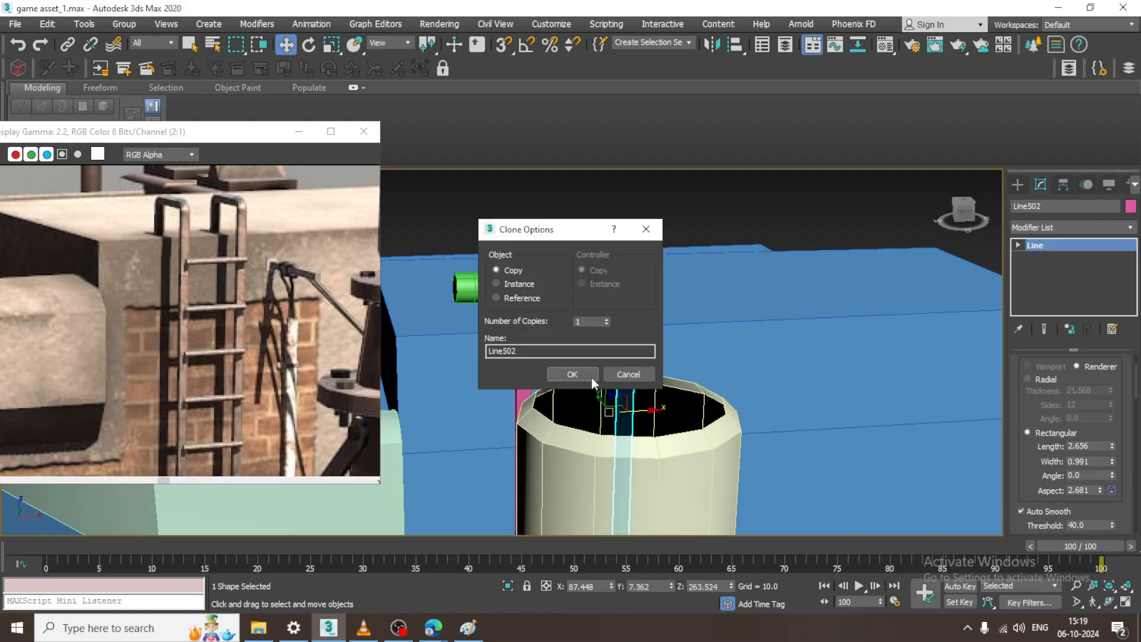
{"action": "left_click", "coordinate": [571, 376]}
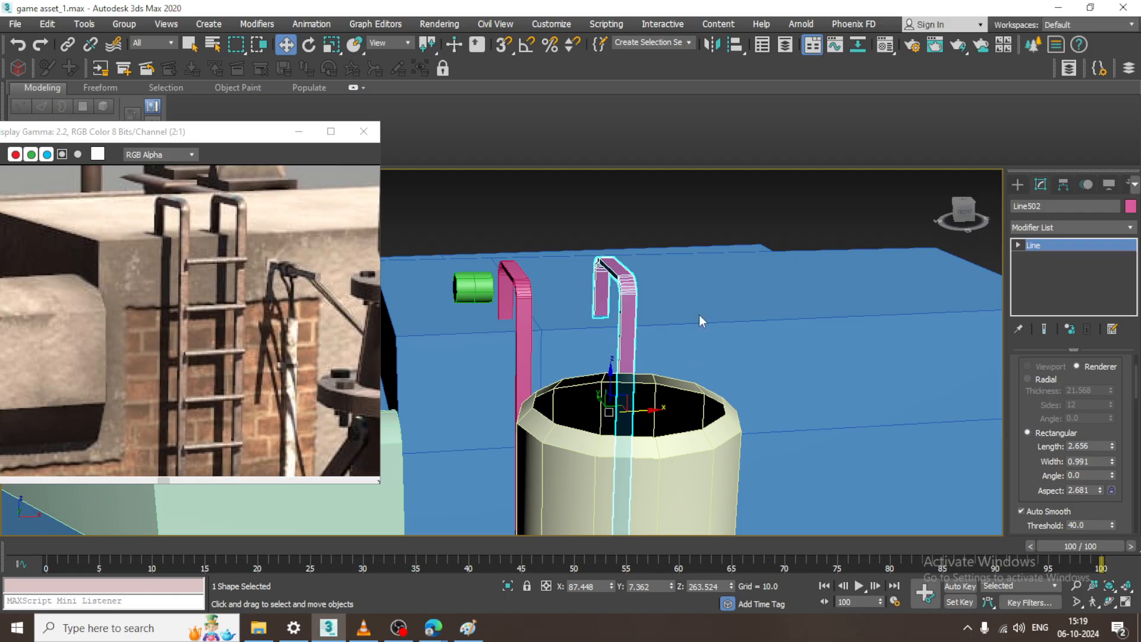
{"action": "scroll", "coordinate": [676, 310], "scroll_direction": "up", "scroll_amount": 5}
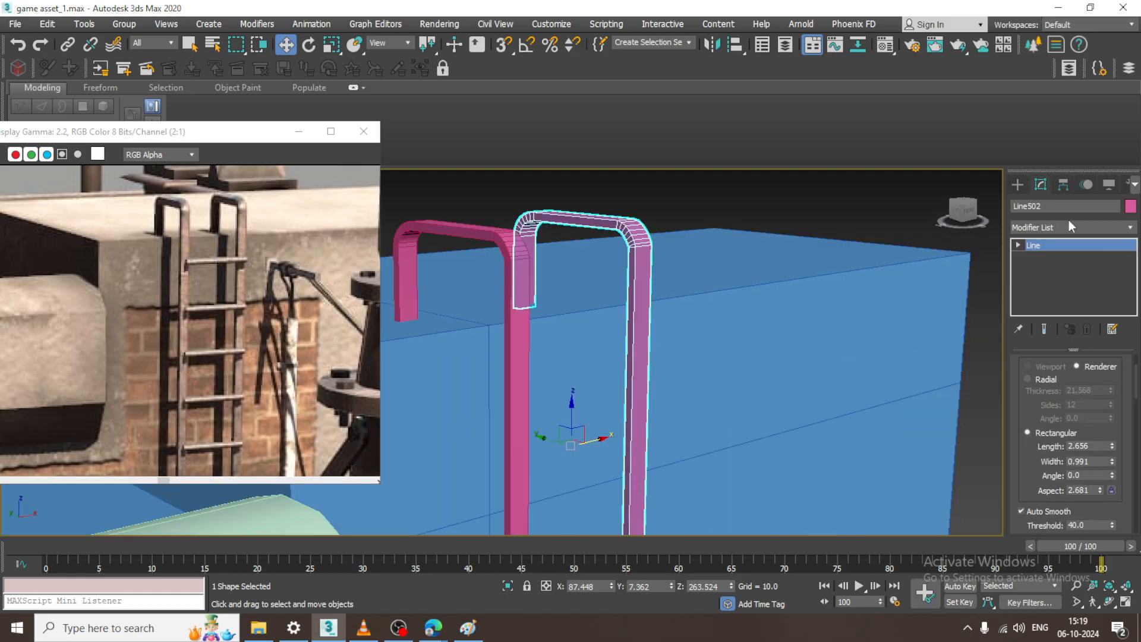
Select both ladder rails and convert them to editable poly objects
{"action": "left_click", "coordinate": [1018, 185]}
{"action": "left_click", "coordinate": [515, 312], "text": "ctrl"}
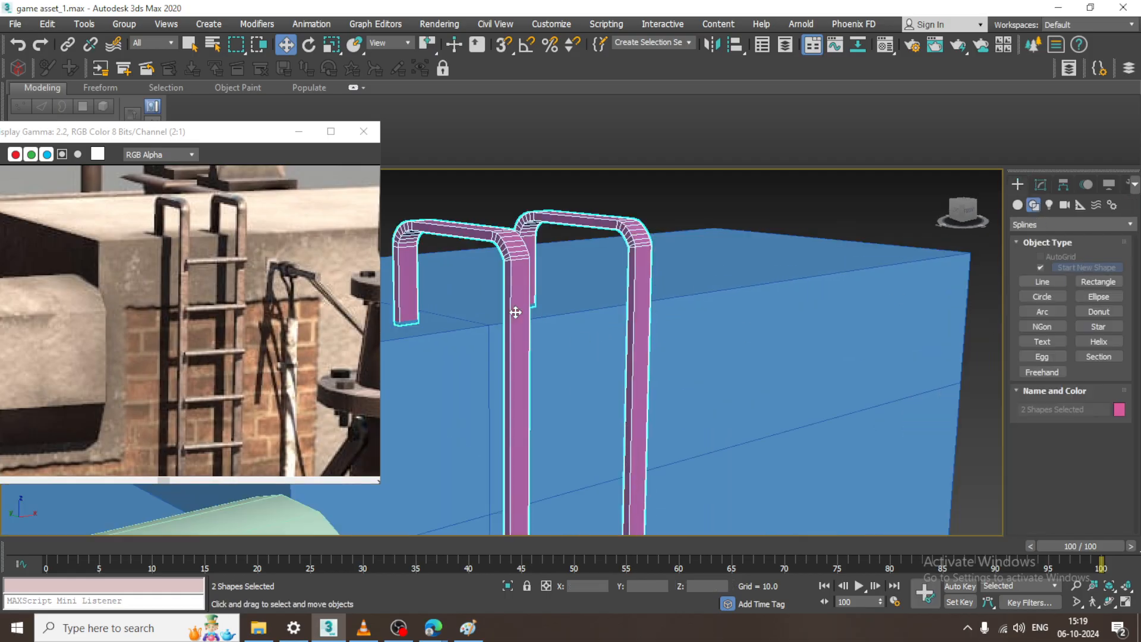
{"action": "right_click", "coordinate": [515, 312]}
{"action": "mouse_move", "coordinate": [602, 466]}
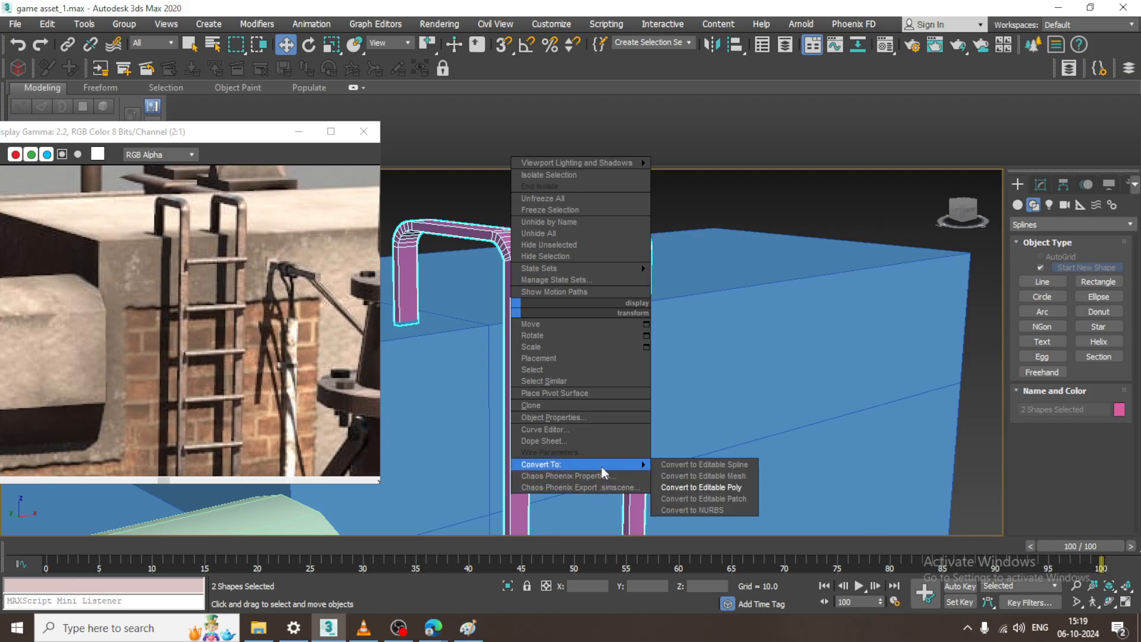
{"action": "left_click", "coordinate": [733, 488]}
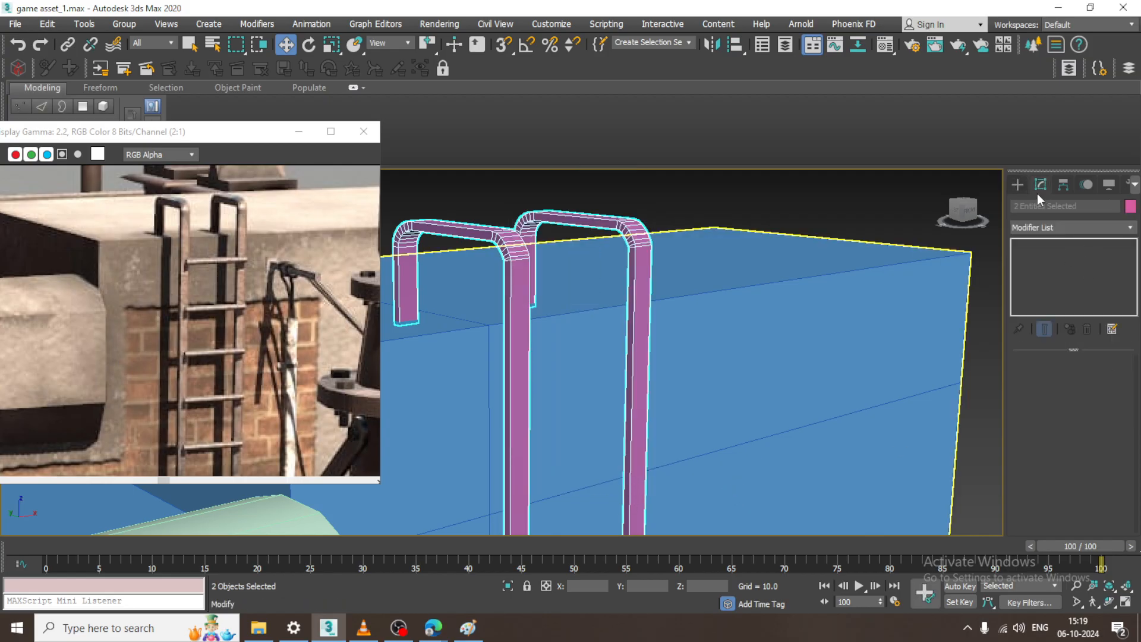
Start the Box primitive with AutoGrid enabled
{"action": "left_click", "coordinate": [1018, 205]}
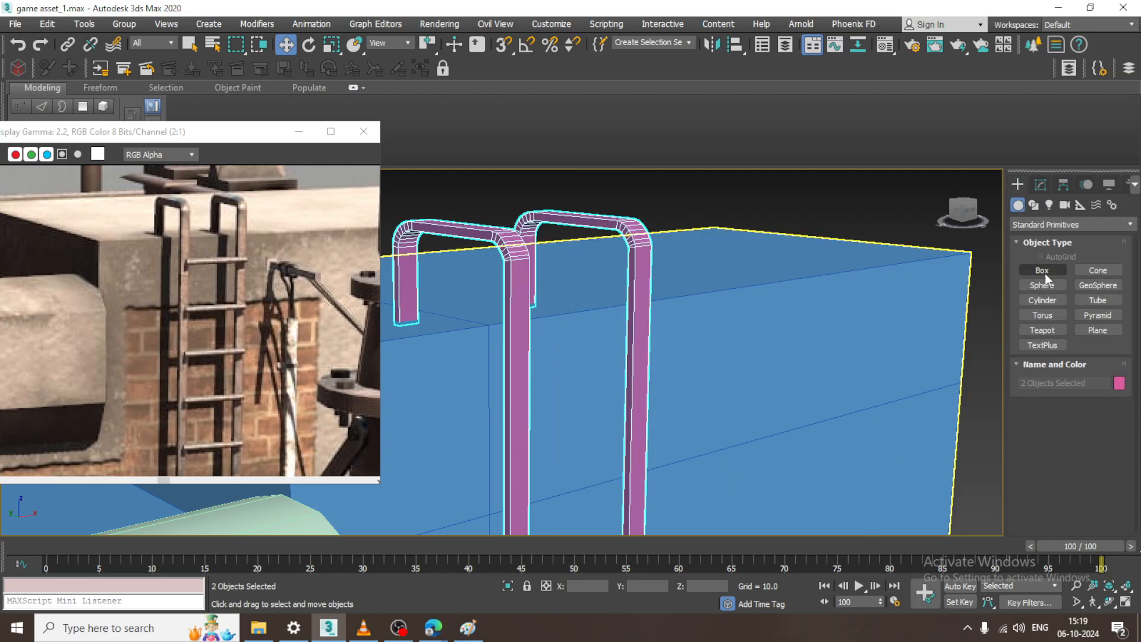
{"action": "left_click", "coordinate": [1043, 270]}
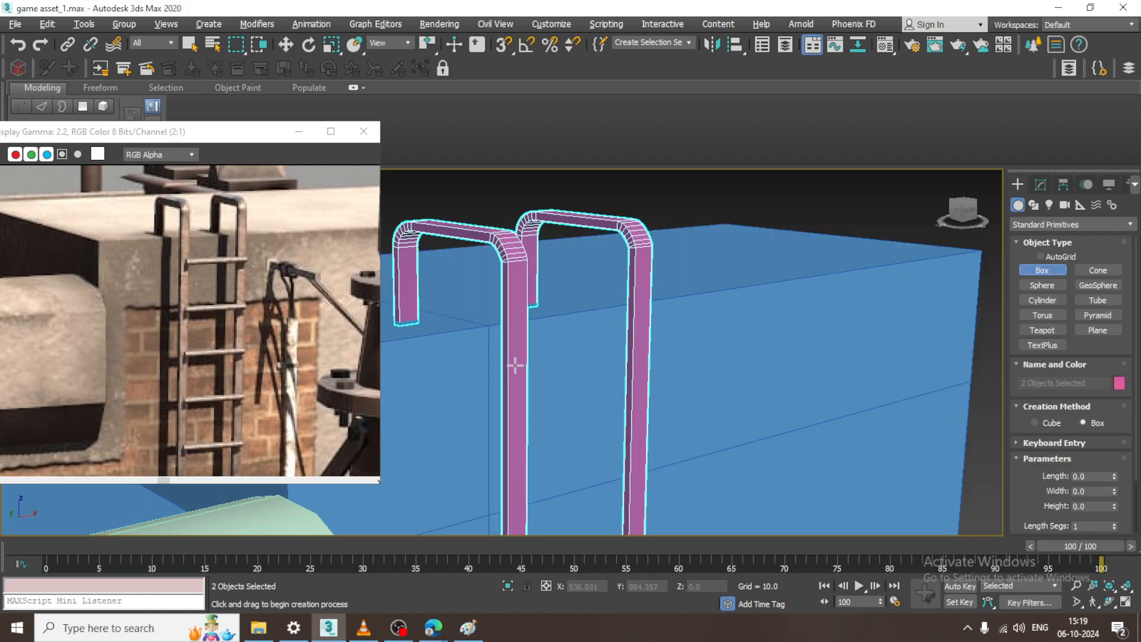
{"action": "left_click", "coordinate": [1040, 257]}
{"action": "left_click_drag", "start_coordinate": [520, 373], "coordinate": [654, 366]}
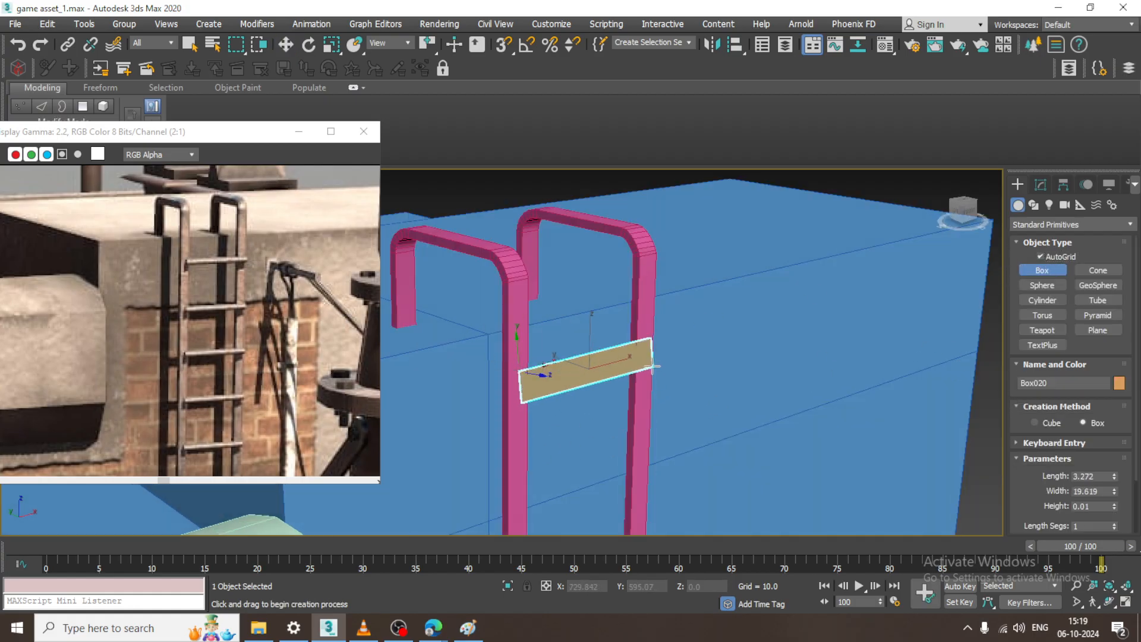
{"action": "right_click", "coordinate": [654, 366]}
{"action": "middle_click_drag", "start_coordinate": [678, 384], "coordinate": [646, 363], "text": "alt"}
{"action": "left_click_drag", "start_coordinate": [511, 353], "coordinate": [650, 364]}
{"action": "right_click", "coordinate": [642, 359]}
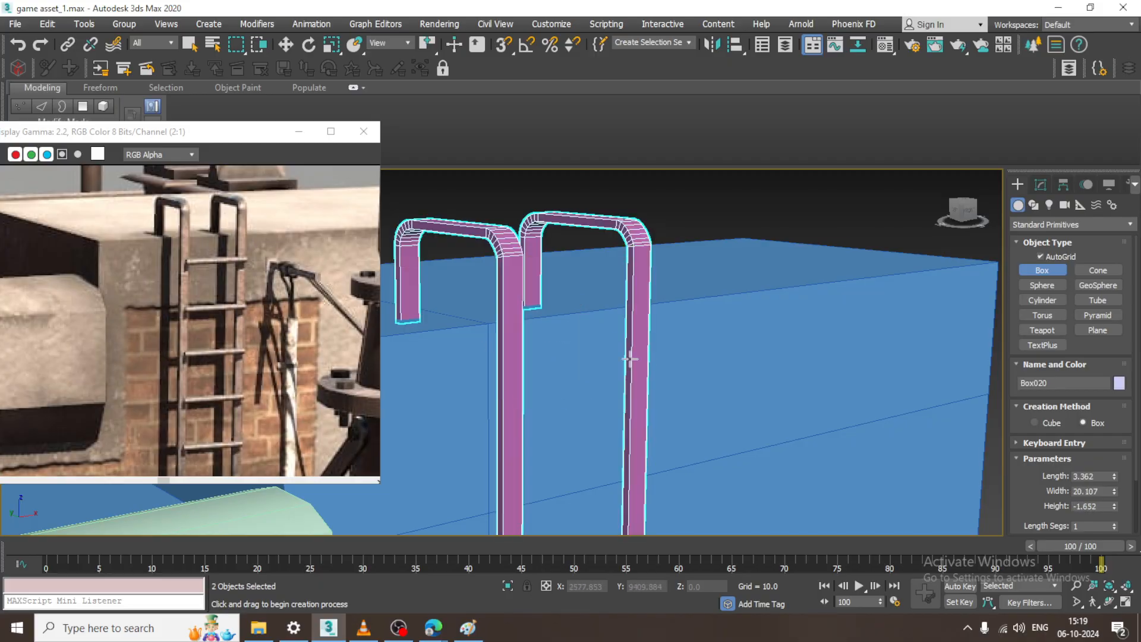
Draw a box for the ladder rung near the rails, about 3.8 long, 21.8 wide and 1.6 high
{"action": "middle_click_drag", "start_coordinate": [630, 357], "coordinate": [515, 389], "text": "alt"}
{"action": "left_click_drag", "start_coordinate": [485, 367], "coordinate": [655, 400]}
{"action": "left_click", "coordinate": [664, 415]}
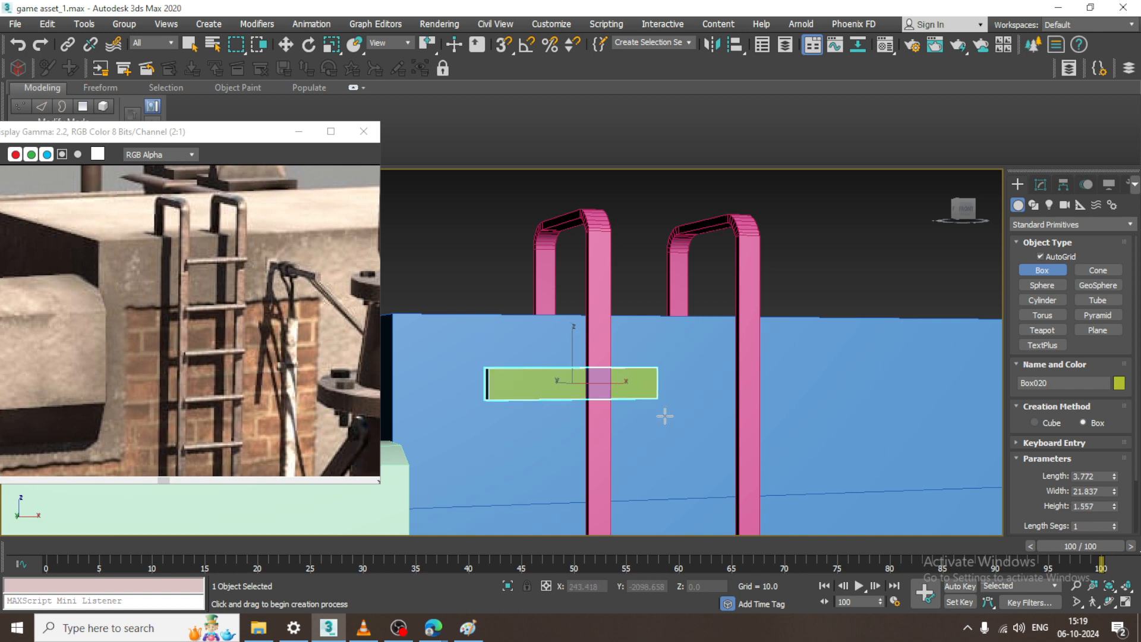
Scale the rung box vertically to about 26 percent so it becomes a thin bar
{"action": "middle_click_drag", "start_coordinate": [664, 415], "coordinate": [551, 416], "text": "alt"}
{"action": "scroll", "coordinate": [540, 375], "scroll_direction": "up", "scroll_amount": 3}
{"action": "key", "text": "r"}
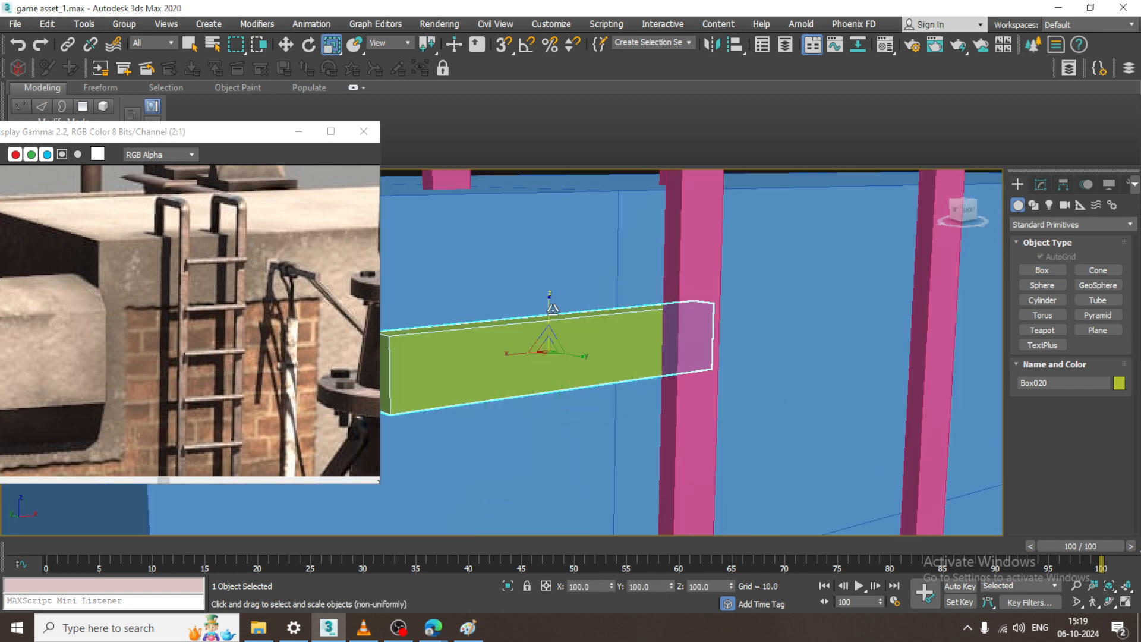
{"action": "left_click_drag", "start_coordinate": [550, 310], "coordinate": [568, 448]}
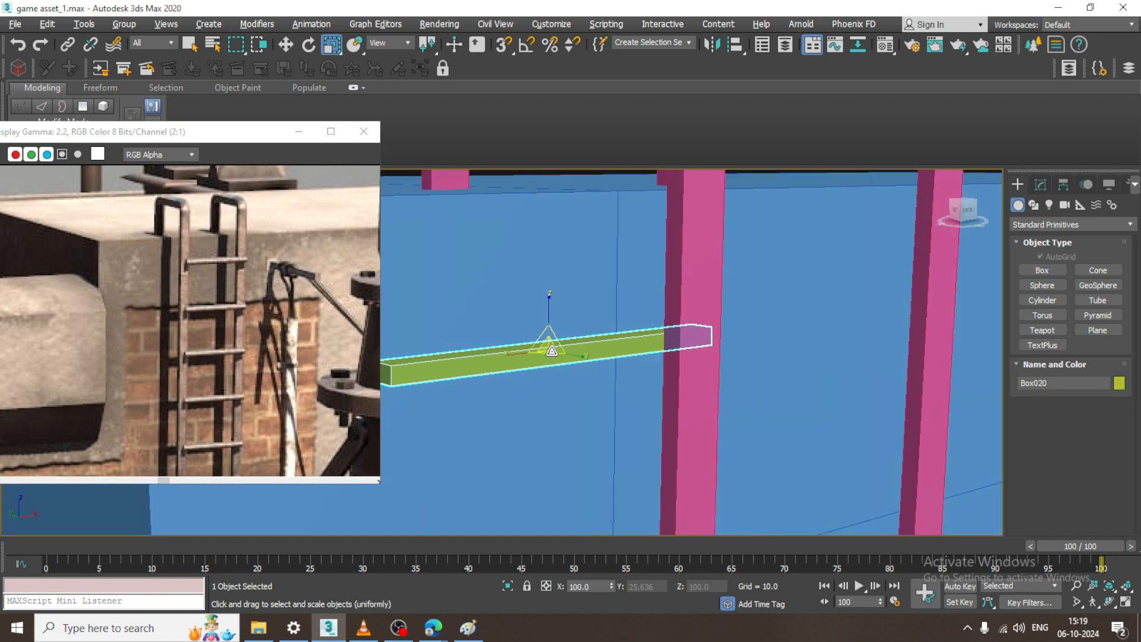
{"action": "middle_click_drag", "start_coordinate": [547, 344], "coordinate": [568, 364], "text": "alt"}
Move the rung between the two rails, to about X 79.1 and Y -3.4
{"action": "key", "text": "w"}
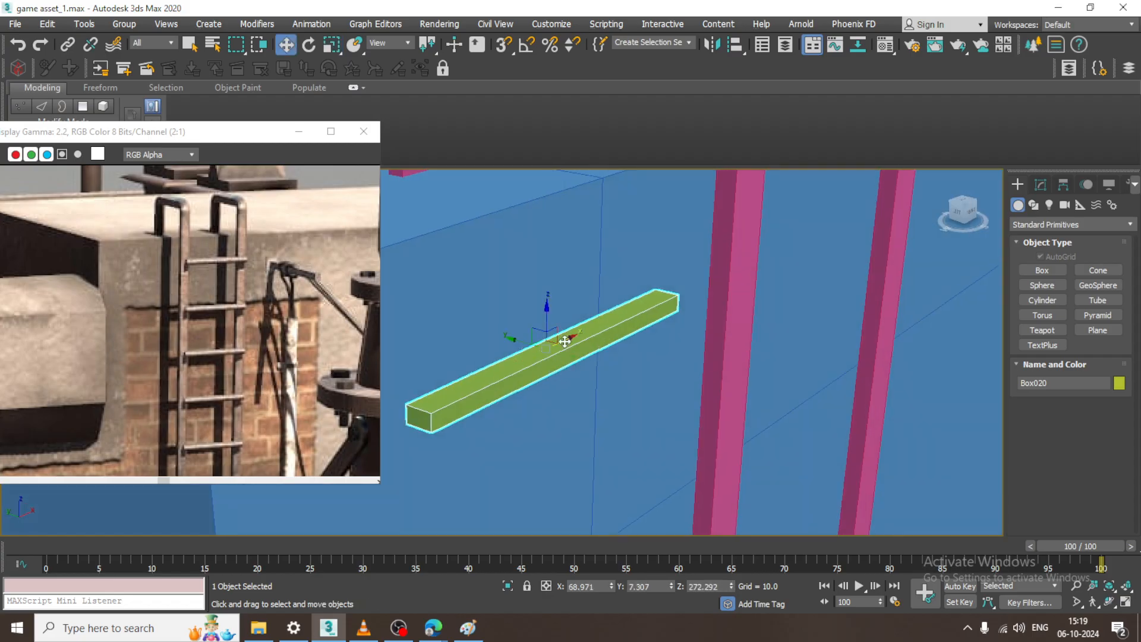
{"action": "left_click_drag", "start_coordinate": [564, 342], "coordinate": [869, 320]}
{"action": "scroll", "coordinate": [871, 322], "scroll_direction": "down", "scroll_amount": 1}
{"action": "middle_click_drag", "start_coordinate": [871, 322], "coordinate": [502, 404], "text": "alt"}
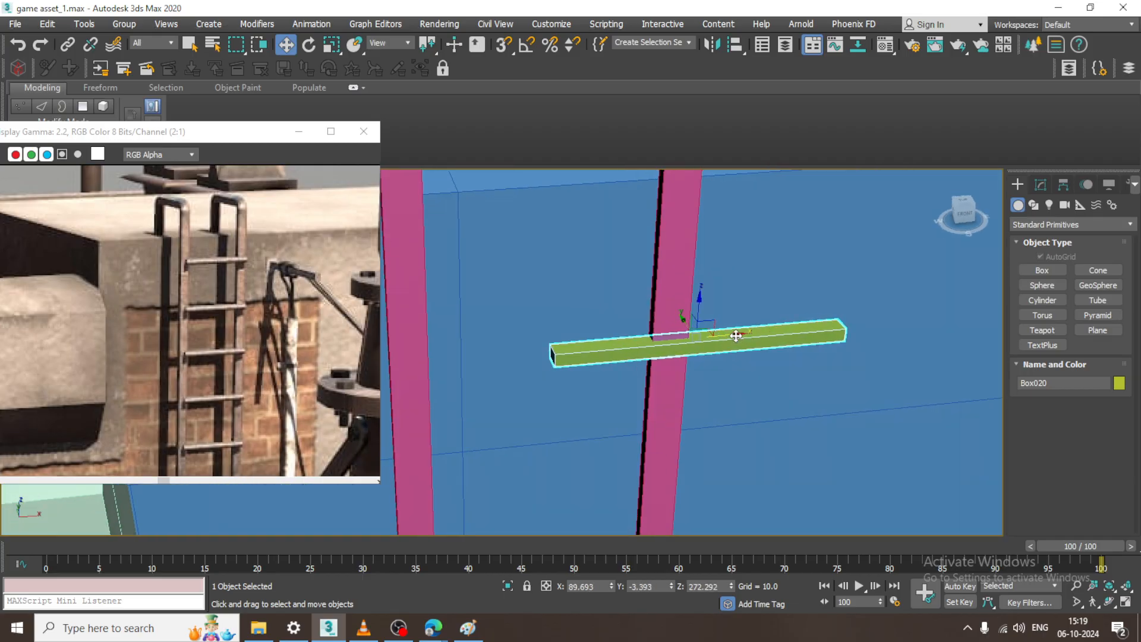
{"action": "left_click_drag", "start_coordinate": [736, 336], "coordinate": [602, 353]}
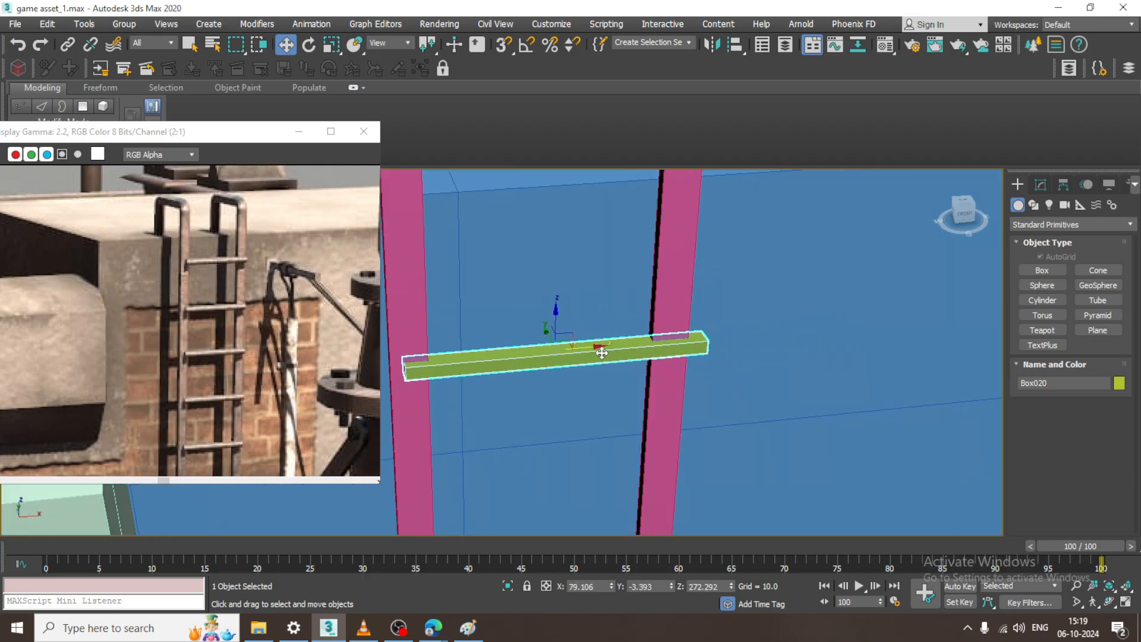
Convert the rung to an editable poly and pull its overhanging end vertices inward about 2.2 units along X
{"action": "scroll", "coordinate": [602, 353], "scroll_direction": "up", "scroll_amount": 2}
{"action": "right_click", "coordinate": [647, 341]}
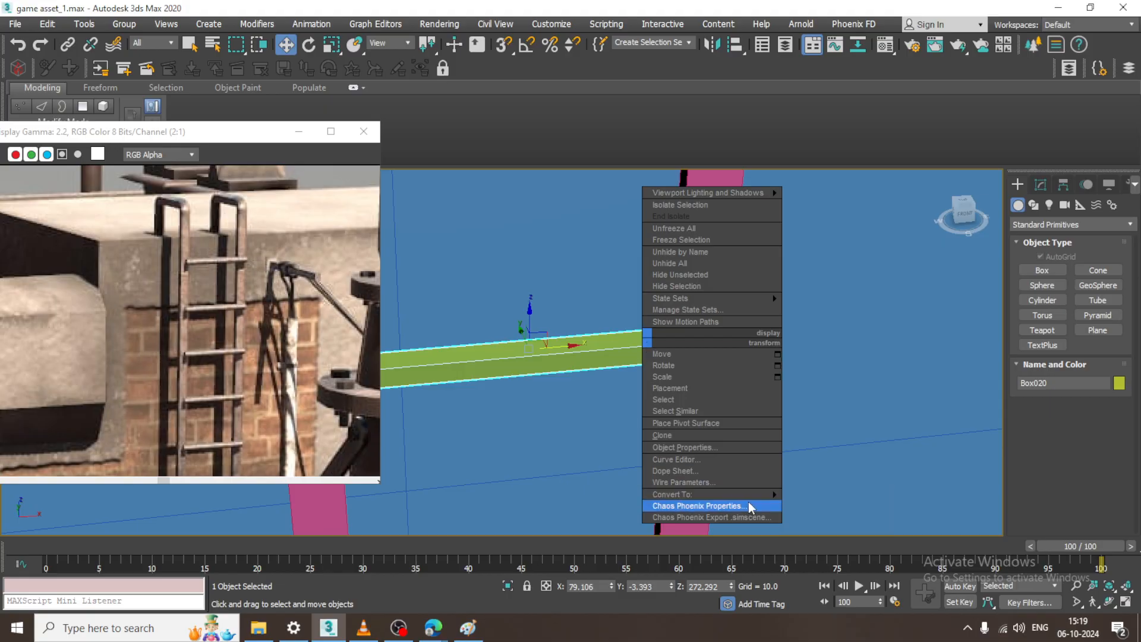
{"action": "mouse_move", "coordinate": [761, 494]}
{"action": "left_click", "coordinate": [832, 506]}
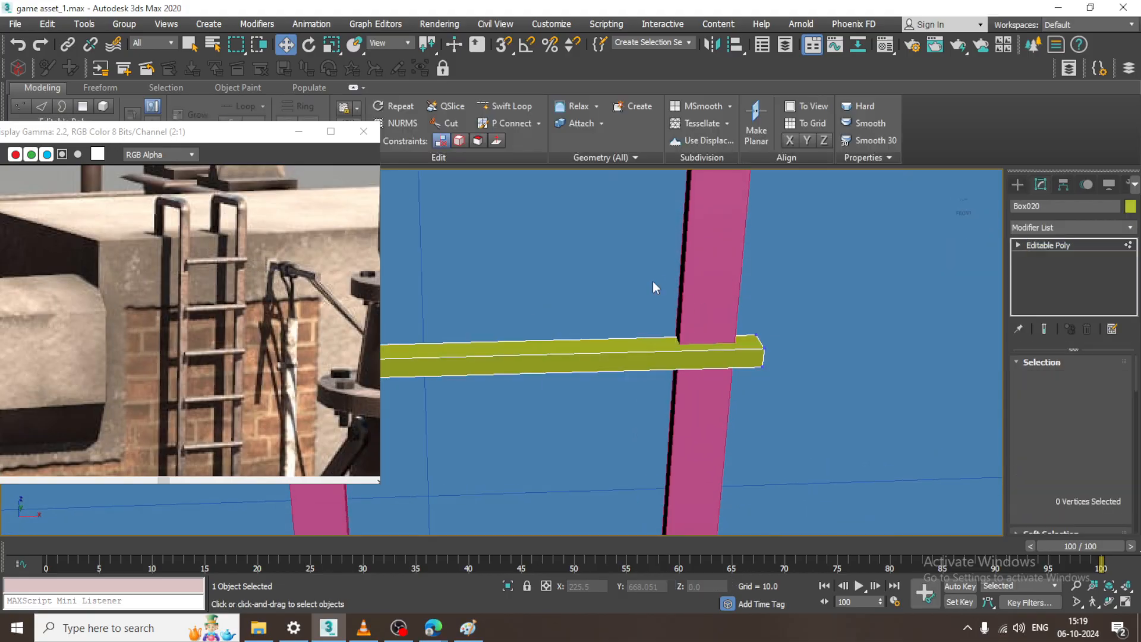
{"action": "left_click_drag", "start_coordinate": [653, 282], "coordinate": [743, 349]}
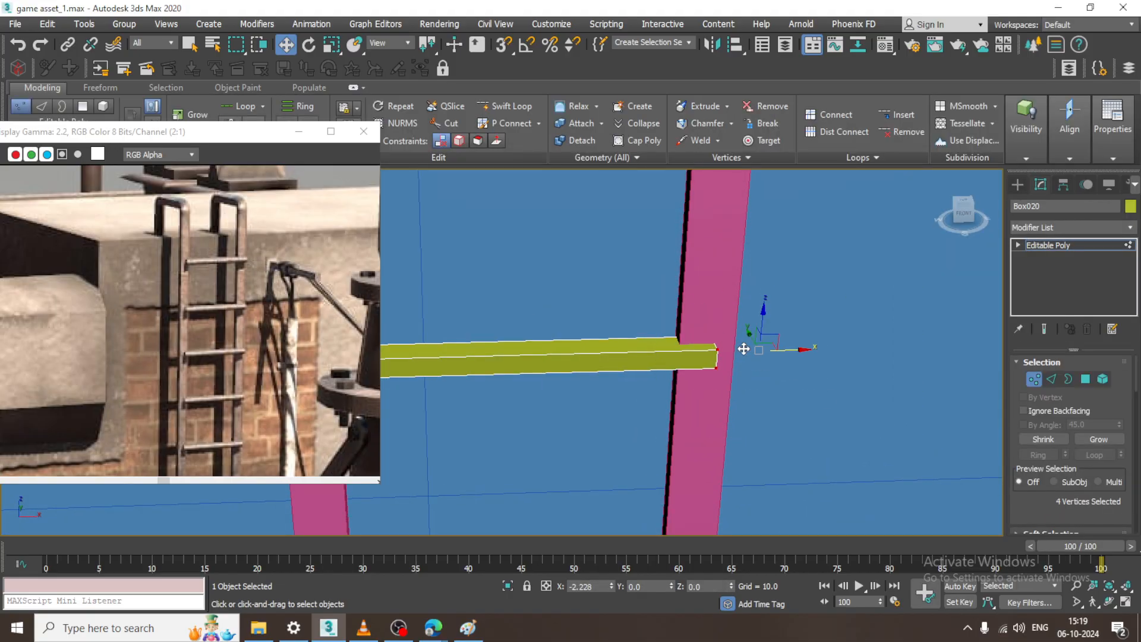
Isolate the rung and insert a lengthwise edge loop along its side with Swift Loop
{"action": "scroll", "coordinate": [744, 349], "scroll_direction": "down", "scroll_amount": 4}
{"action": "middle_click_drag", "start_coordinate": [690, 367], "coordinate": [726, 427], "text": "alt"}
{"action": "scroll", "coordinate": [687, 371], "scroll_direction": "up", "scroll_amount": 2}
{"action": "key", "text": "z"}
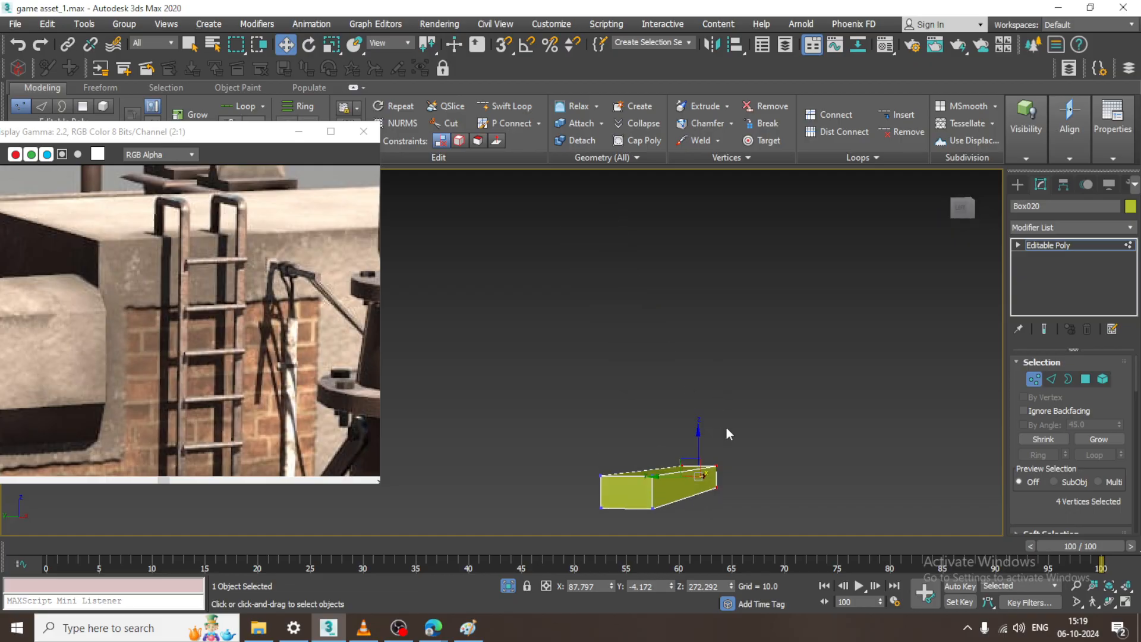
{"action": "left_click", "coordinate": [503, 109]}
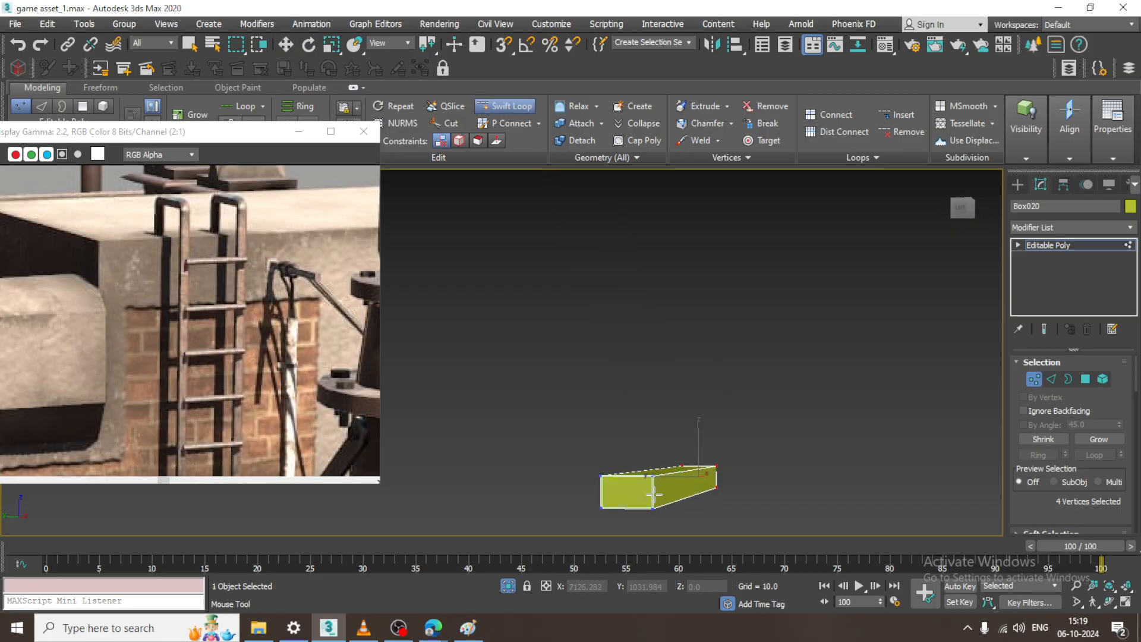
{"action": "scroll", "coordinate": [653, 495], "scroll_direction": "up", "scroll_amount": 3}
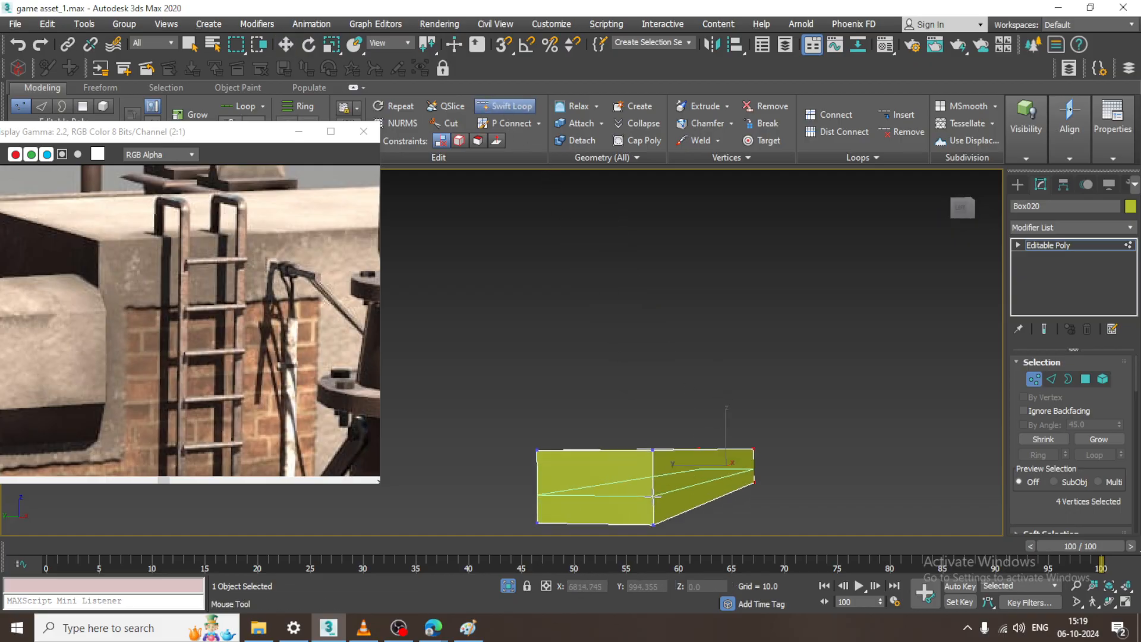
{"action": "left_click", "coordinate": [653, 488]}
{"action": "middle_click_drag", "start_coordinate": [652, 488], "coordinate": [748, 408], "text": "alt"}
{"action": "right_click", "coordinate": [702, 478]}
Select a lengthwise edge on the rung, then end the isolation and return to object level
{"action": "key", "text": "2"}
{"action": "left_click", "coordinate": [690, 445]}
{"action": "left_click", "coordinate": [738, 452]}
{"action": "right_click", "coordinate": [815, 237]}
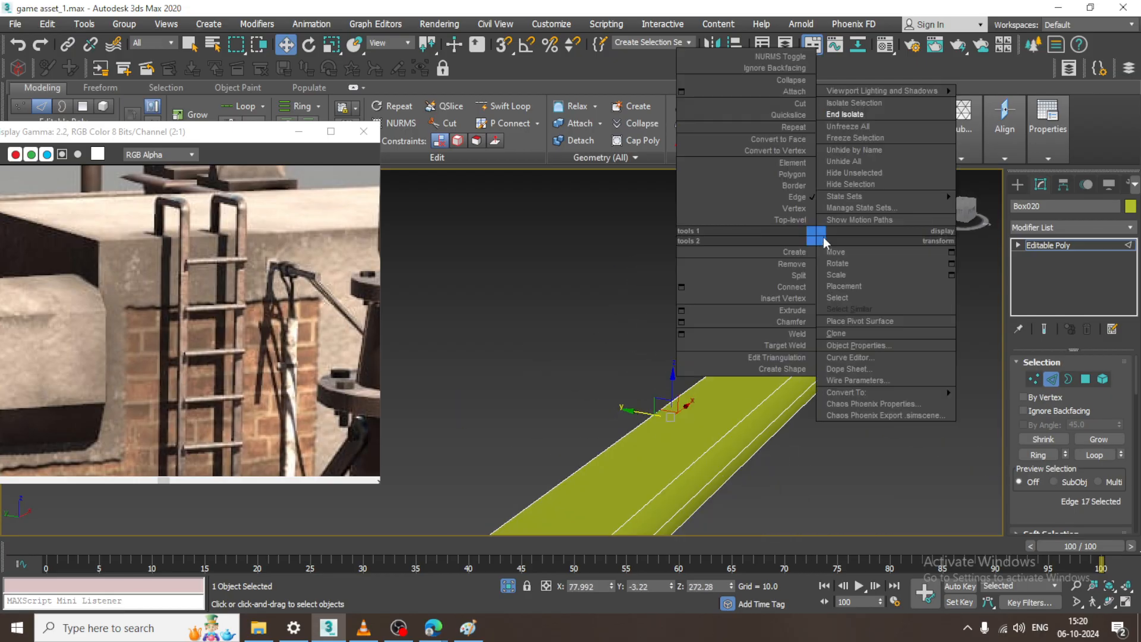
{"action": "left_click", "coordinate": [854, 113]}
{"action": "scroll", "coordinate": [767, 294], "scroll_direction": "up", "scroll_amount": 3}
{"action": "scroll", "coordinate": [743, 325], "scroll_direction": "up", "scroll_amount": 2}
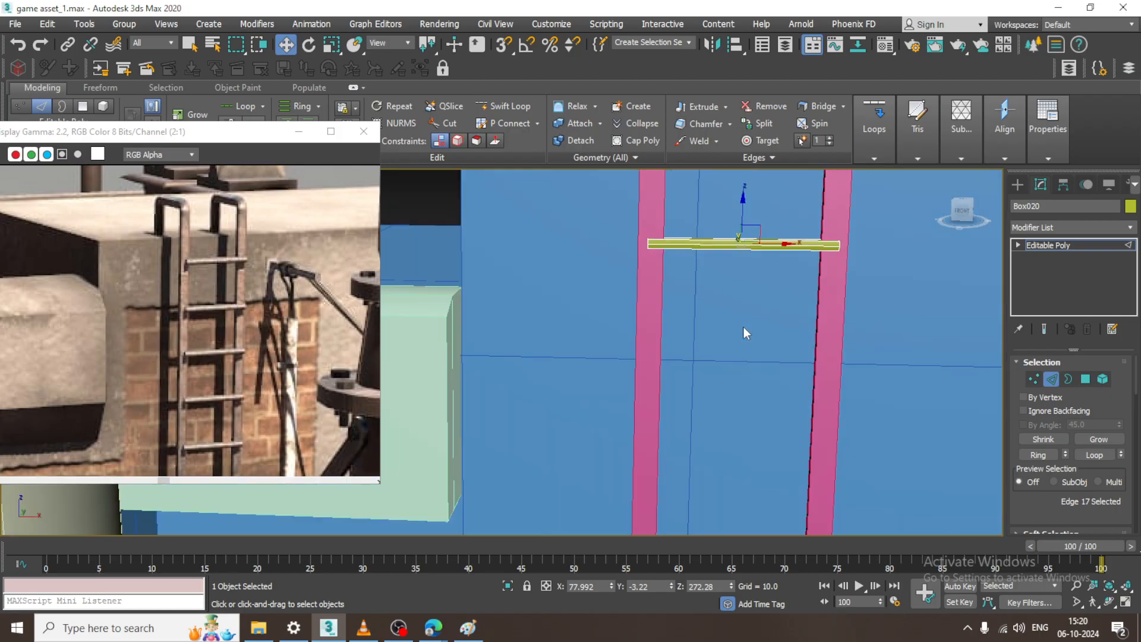
{"action": "left_click", "coordinate": [1092, 242]}
Raise the rung to about Z 273.7 and clone it downward as six copies about 13 units apart
{"action": "middle_click_drag", "start_coordinate": [710, 261], "coordinate": [636, 232], "text": "alt"}
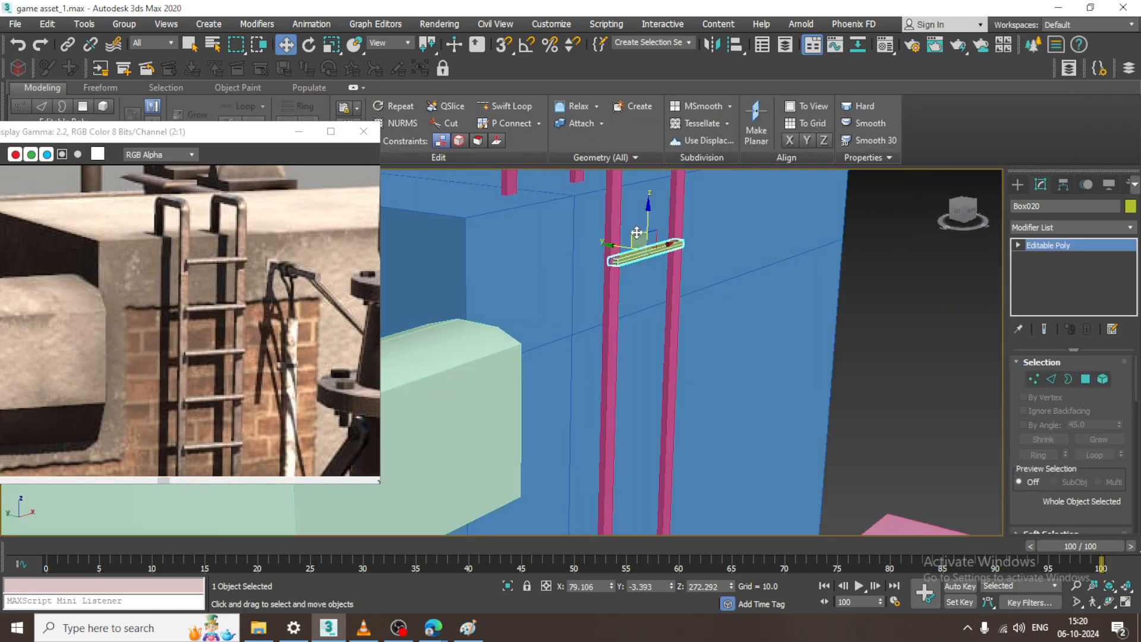
{"action": "left_click_drag", "start_coordinate": [648, 222], "coordinate": [650, 212]}
{"action": "middle_click_drag", "start_coordinate": [675, 215], "coordinate": [651, 216], "text": "alt"}
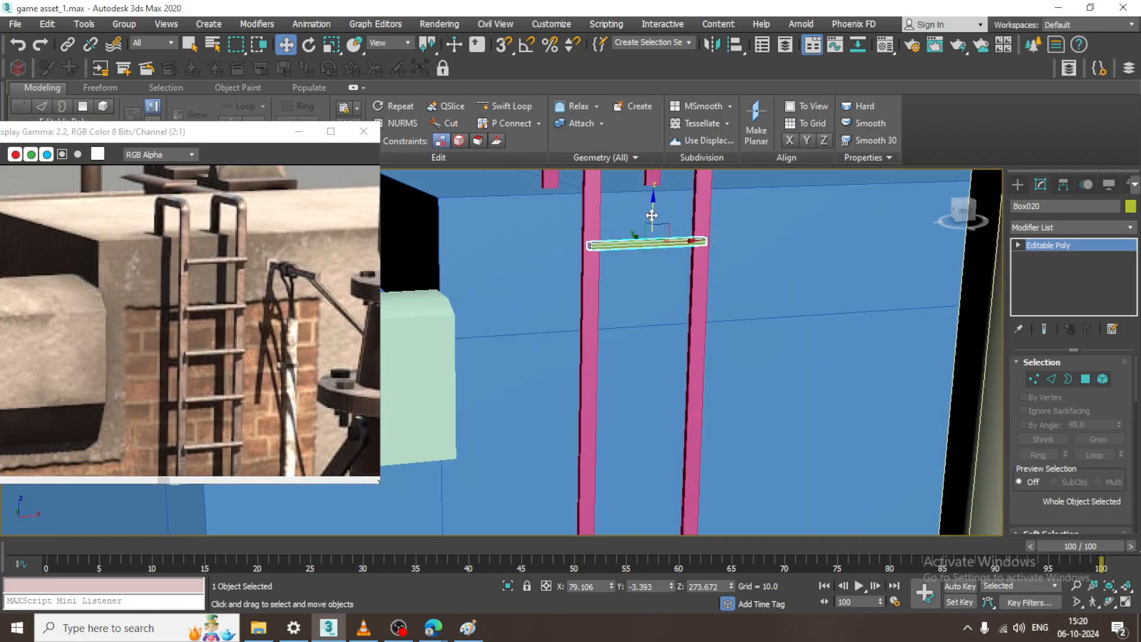
{"action": "left_click_drag", "start_coordinate": [652, 217], "coordinate": [663, 294], "text": "shift"}
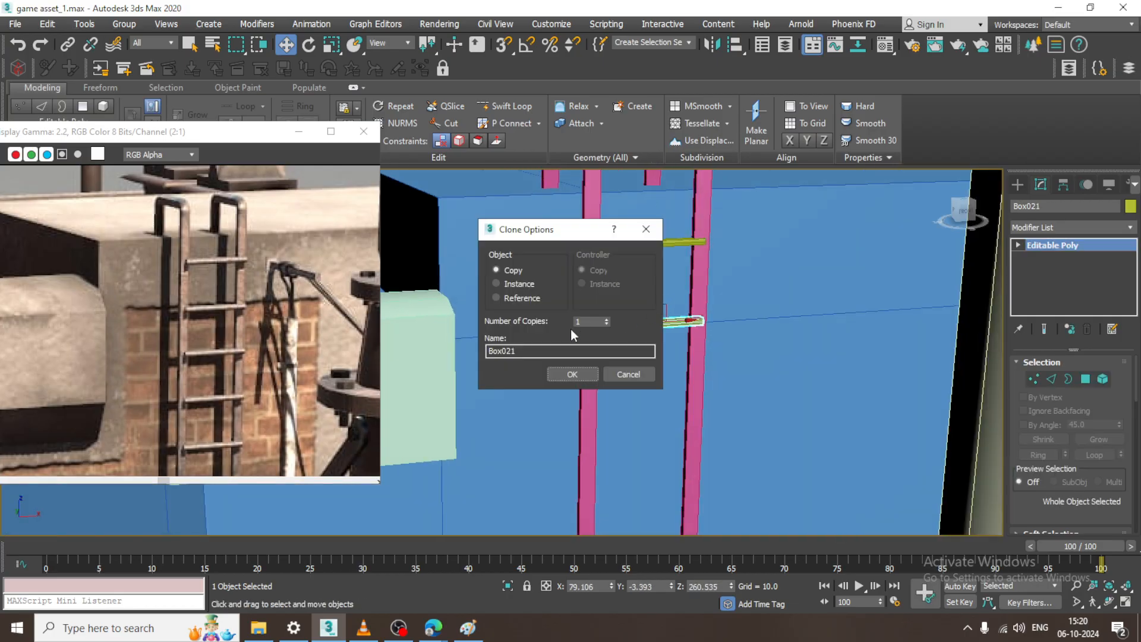
{"action": "left_click", "coordinate": [589, 375]}
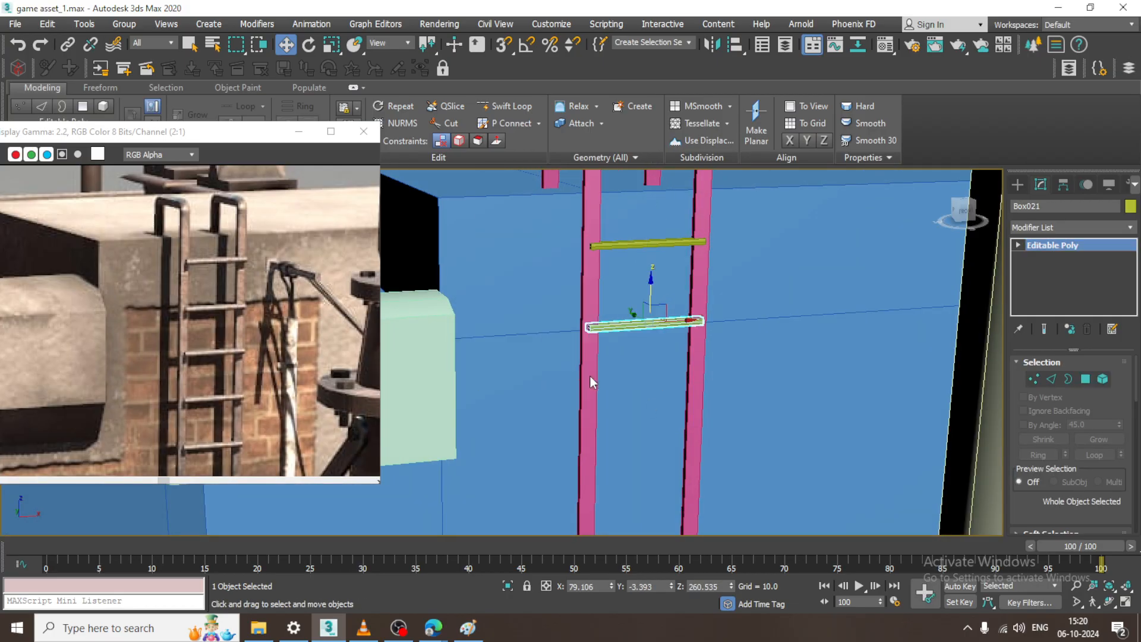
Check the ladder's foot in the reference image and extend the first rail's bottom vertices down into the duct top
{"action": "scroll", "coordinate": [741, 456], "scroll_direction": "down", "scroll_amount": 3}
{"action": "mouse_move", "coordinate": [741, 456]}
{"action": "middle_mouse_down"}
{"action": "mouse_move", "coordinate": [759, 458]}
{"action": "mouse_move", "coordinate": [727, 293]}
{"action": "mouse_move", "coordinate": [746, 301]}
{"action": "mouse_move", "coordinate": [742, 395]}
{"action": "middle_mouse_up"}
{"action": "middle_click_drag", "start_coordinate": [184, 402], "coordinate": [187, 239]}
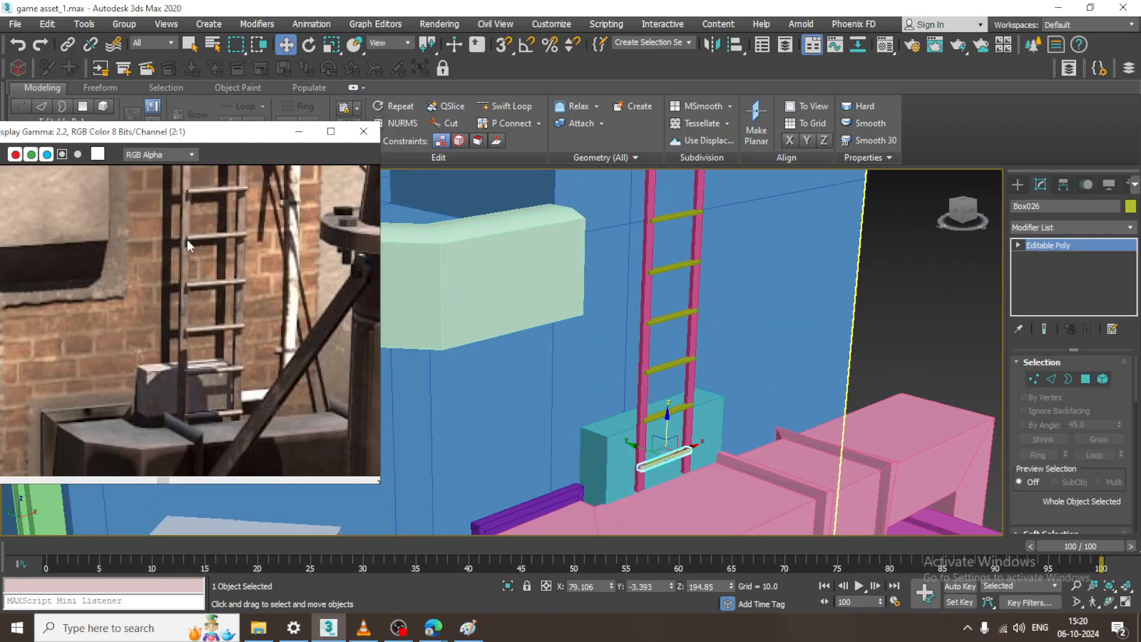
{"action": "middle_click_drag", "start_coordinate": [687, 370], "coordinate": [667, 414], "text": "alt"}
{"action": "left_click", "coordinate": [667, 431]}
{"action": "scroll", "coordinate": [667, 431], "scroll_direction": "up", "scroll_amount": 2}
{"action": "key", "text": "1"}
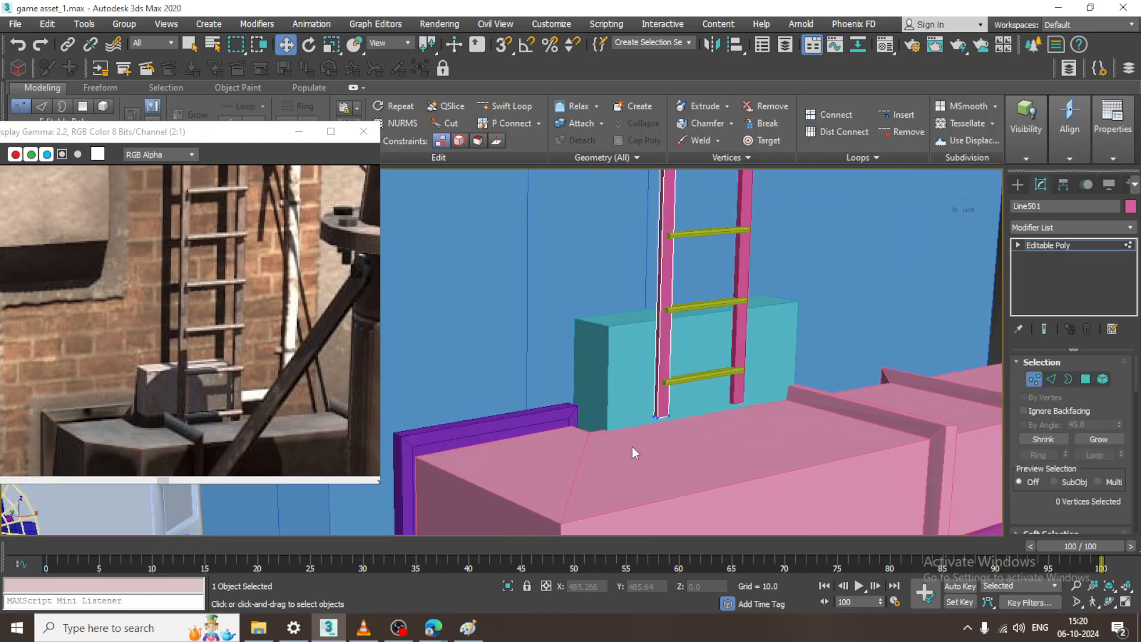
{"action": "left_click_drag", "start_coordinate": [662, 380], "coordinate": [670, 414]}
{"action": "left_click", "coordinate": [1081, 245]}
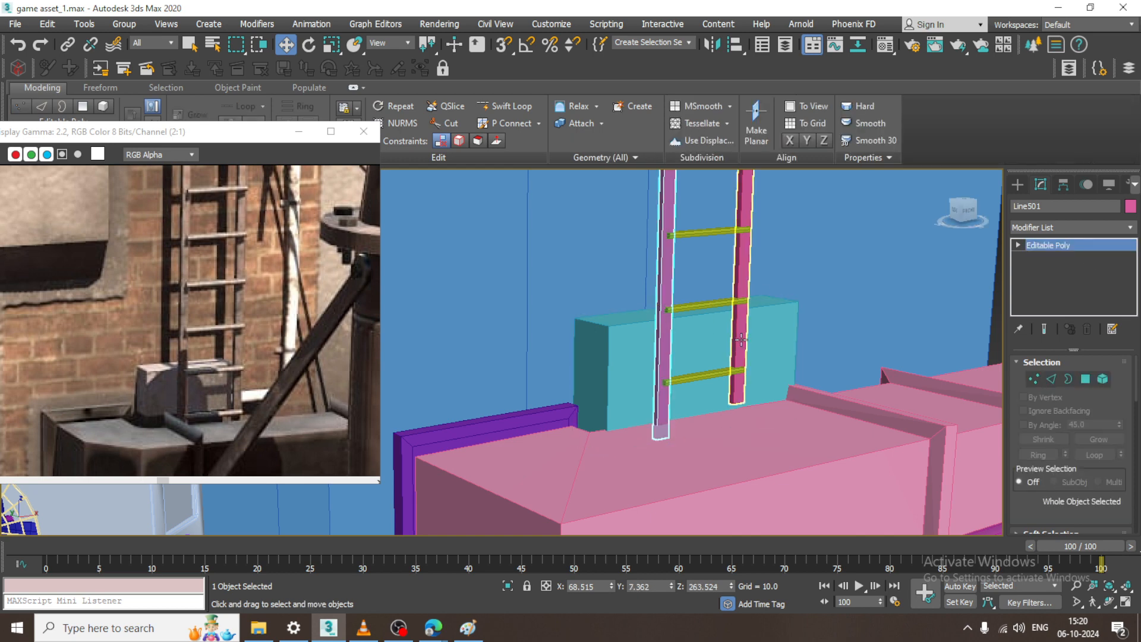
Extend the second rail's bottom vertices down into the duct top and return to object level
{"action": "left_click", "coordinate": [753, 400]}
{"action": "key", "text": "1"}
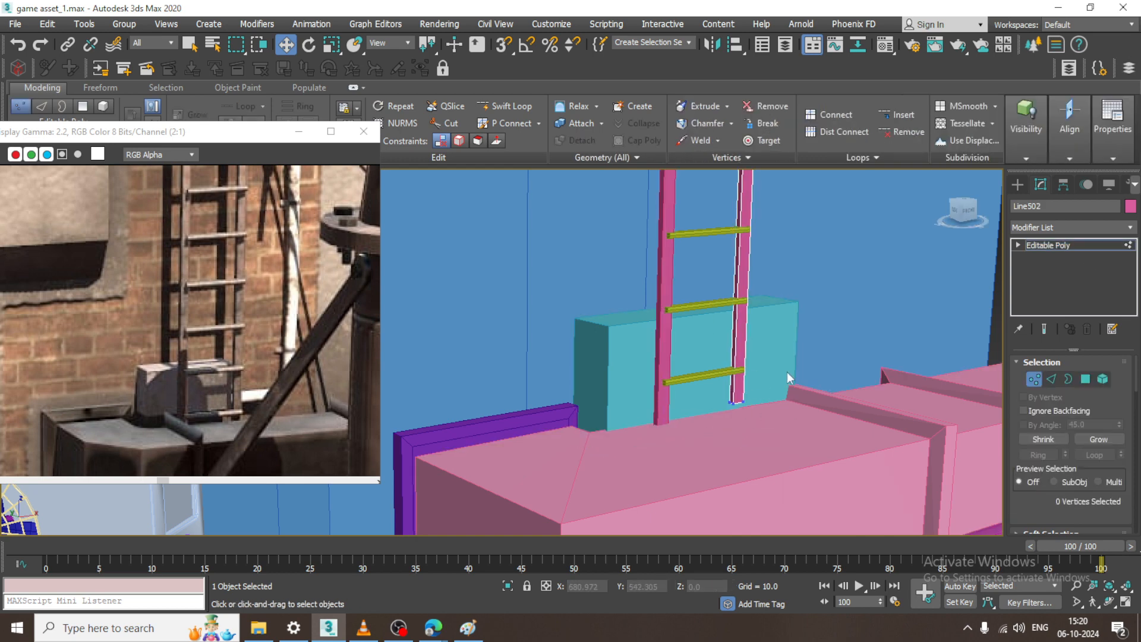
{"action": "left_click_drag", "start_coordinate": [738, 370], "coordinate": [738, 388]}
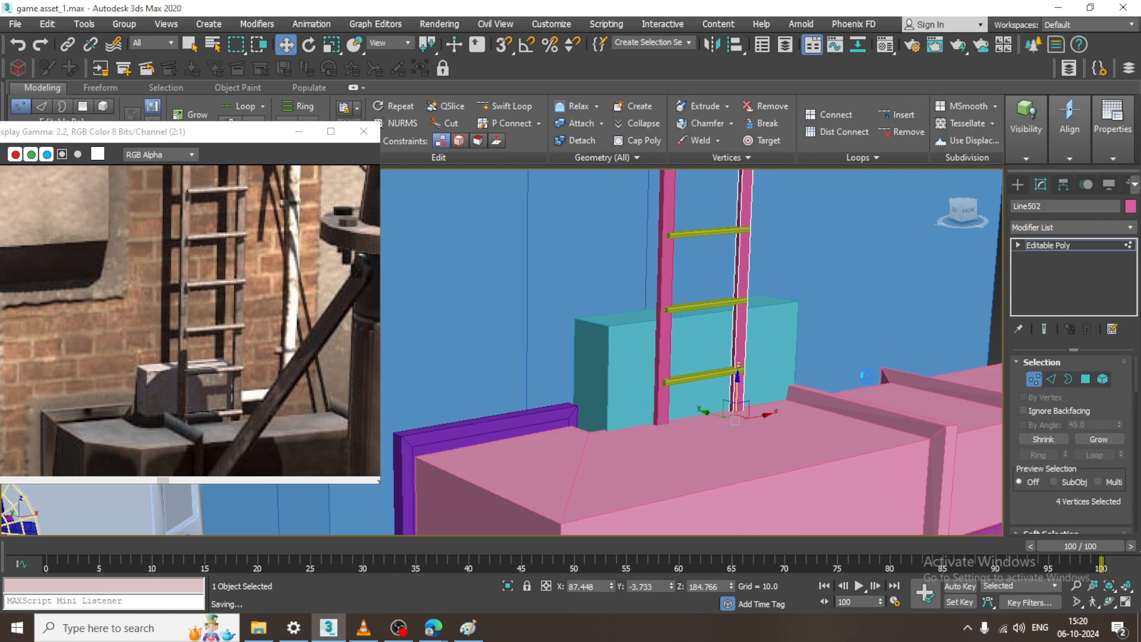
{"action": "left_click", "coordinate": [1082, 244]}
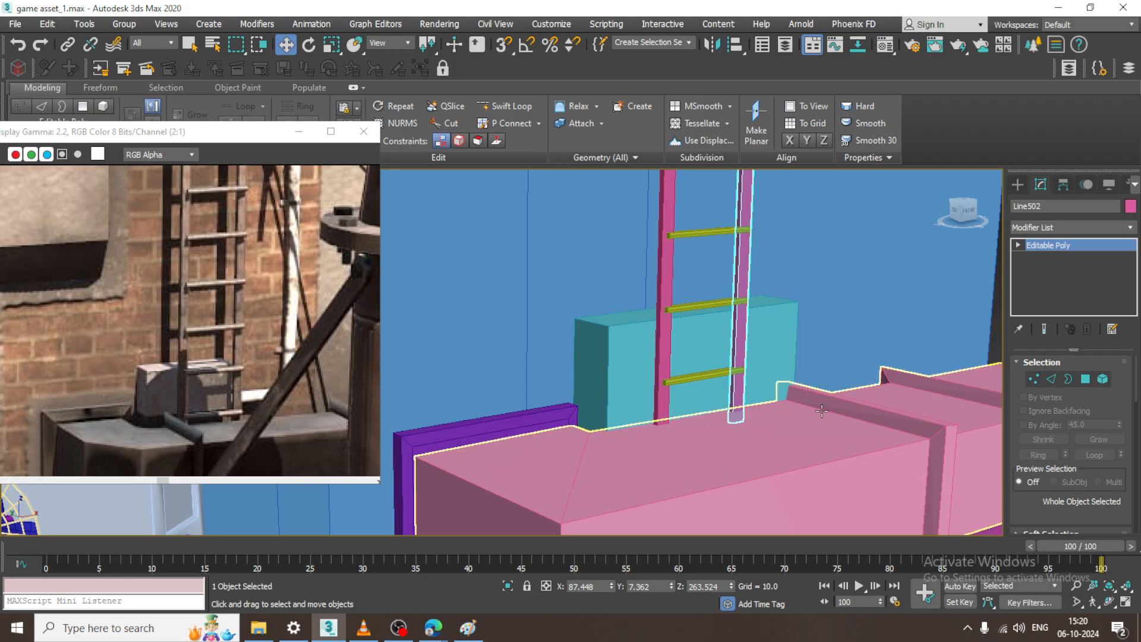
Examine the wall, parapet and roof edges in the reference image and compare them with the whole building model
{"action": "middle_click_drag", "start_coordinate": [306, 260], "coordinate": [297, 359]}
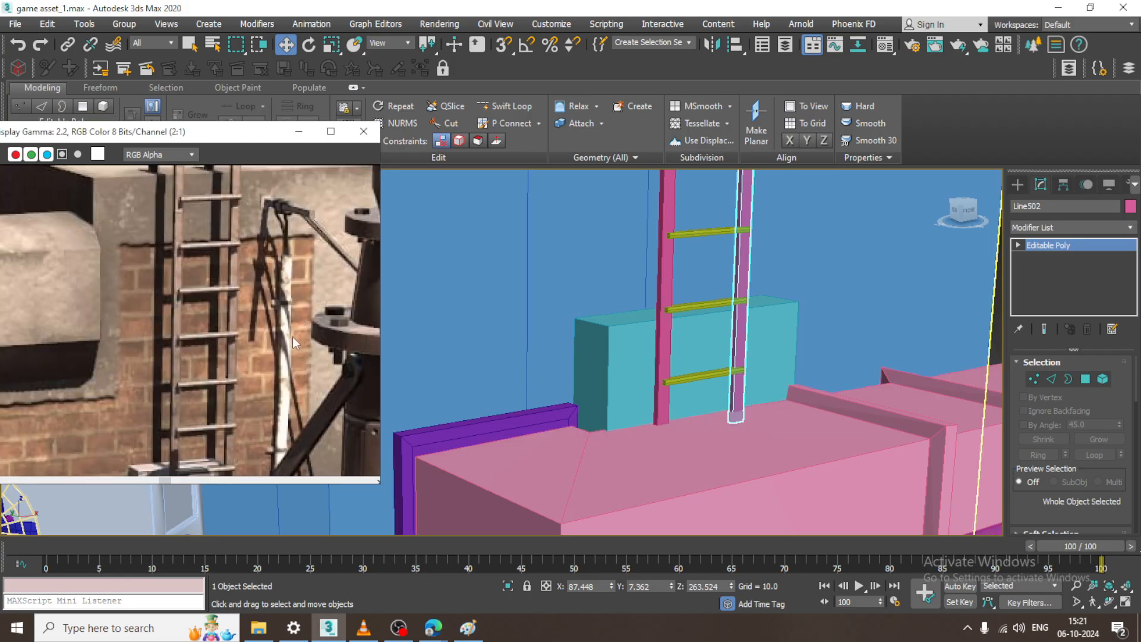
{"action": "scroll", "coordinate": [292, 337], "scroll_direction": "down", "scroll_amount": 1}
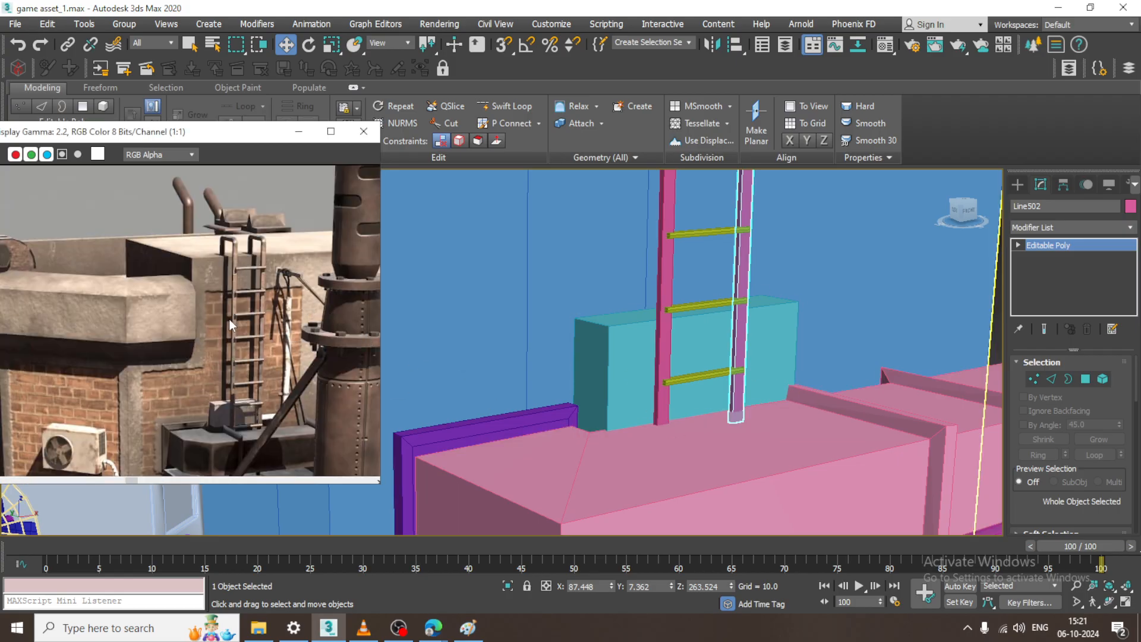
{"action": "scroll", "coordinate": [242, 331], "scroll_direction": "down", "scroll_amount": 2}
{"action": "scroll", "coordinate": [169, 297], "scroll_direction": "up", "scroll_amount": 2}
{"action": "middle_click_drag", "start_coordinate": [227, 347], "coordinate": [220, 337]}
{"action": "middle_click_drag", "start_coordinate": [148, 212], "coordinate": [267, 262]}
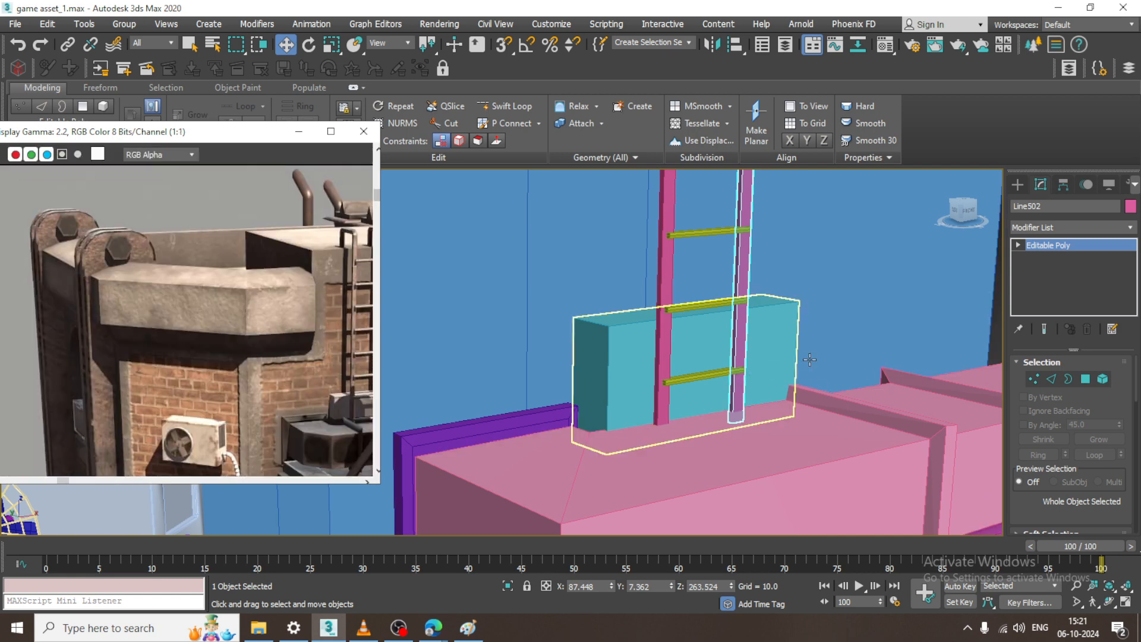
{"action": "middle_click_drag", "start_coordinate": [784, 356], "coordinate": [873, 452], "text": "alt"}
{"action": "scroll", "coordinate": [850, 416], "scroll_direction": "down", "scroll_amount": 4}
{"action": "middle_click_drag", "start_coordinate": [701, 336], "coordinate": [673, 362], "text": "alt"}
{"action": "middle_click_drag", "start_coordinate": [673, 363], "coordinate": [696, 266]}
{"action": "scroll", "coordinate": [689, 267], "scroll_direction": "down", "scroll_amount": 2}
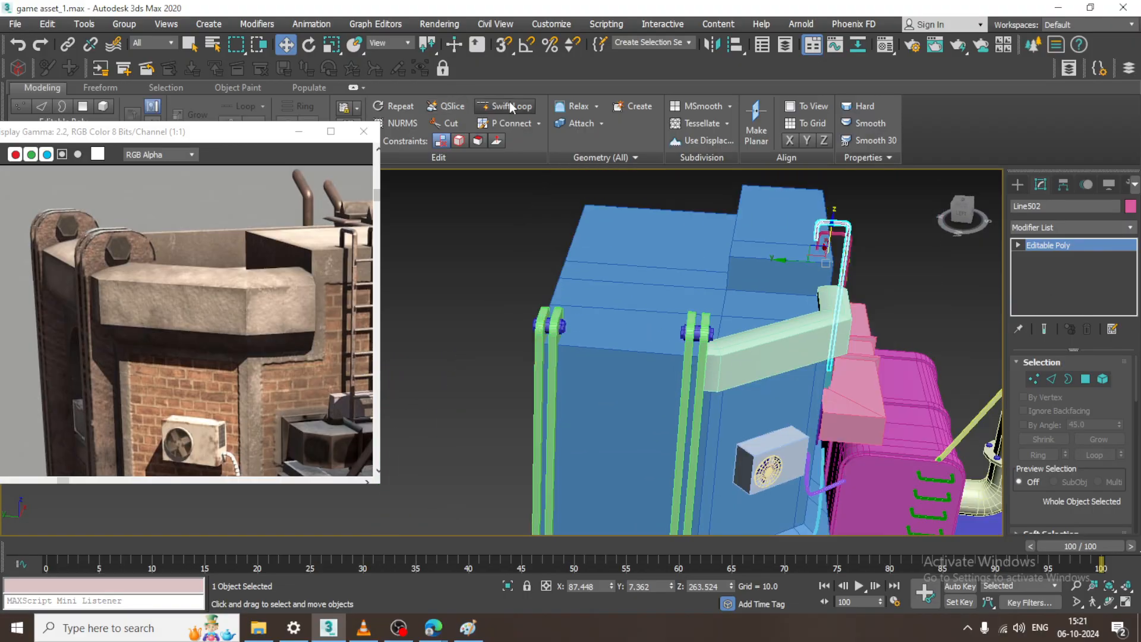
Add two closely spaced Swift Loop edge loops to the main building body along the rear edge of its roof
{"action": "left_click", "coordinate": [587, 345]}
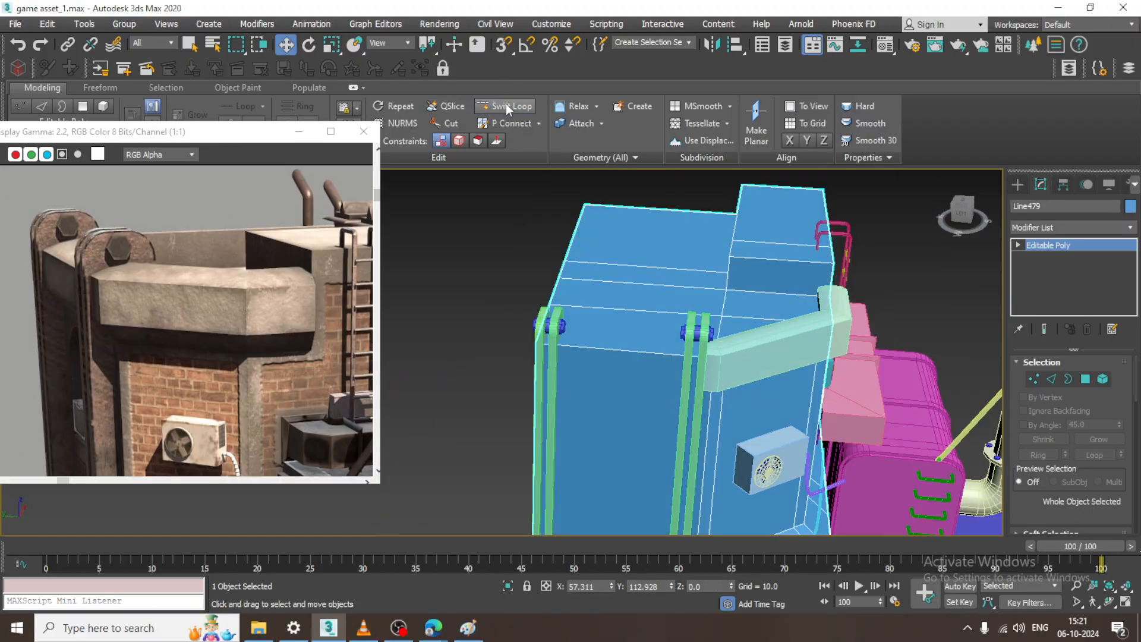
{"action": "left_click", "coordinate": [508, 107]}
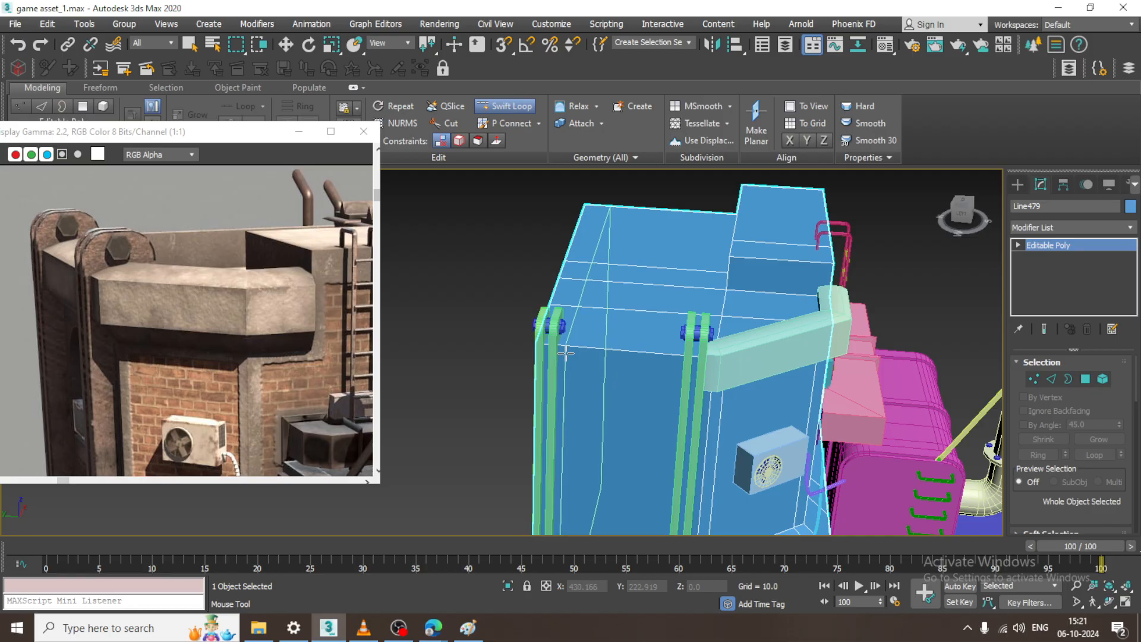
{"action": "middle_click_drag", "start_coordinate": [694, 346], "coordinate": [730, 386], "text": "alt"}
{"action": "right_click", "coordinate": [637, 330]}
{"action": "key", "text": "2"}
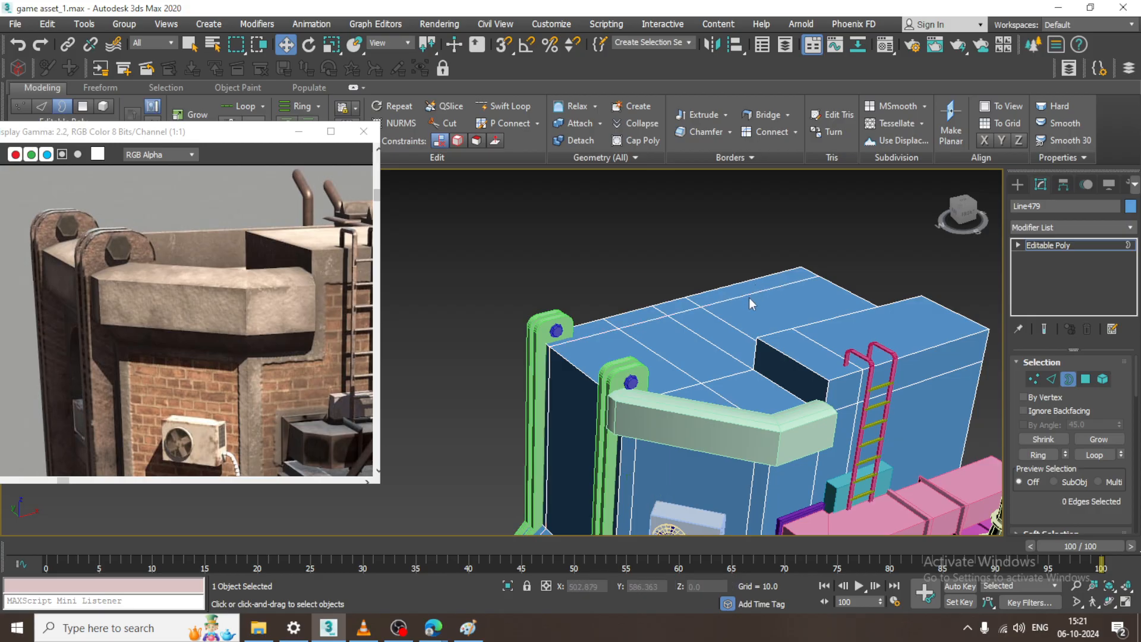
{"action": "middle_click_drag", "start_coordinate": [783, 326], "coordinate": [825, 315], "text": "alt"}
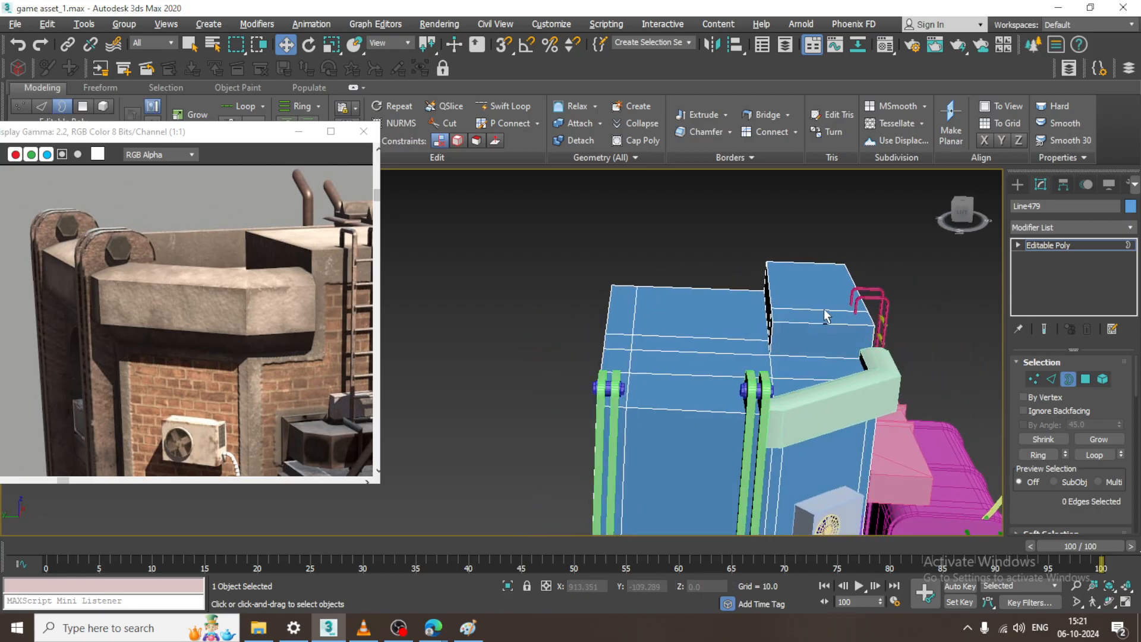
{"action": "left_click", "coordinate": [510, 107]}
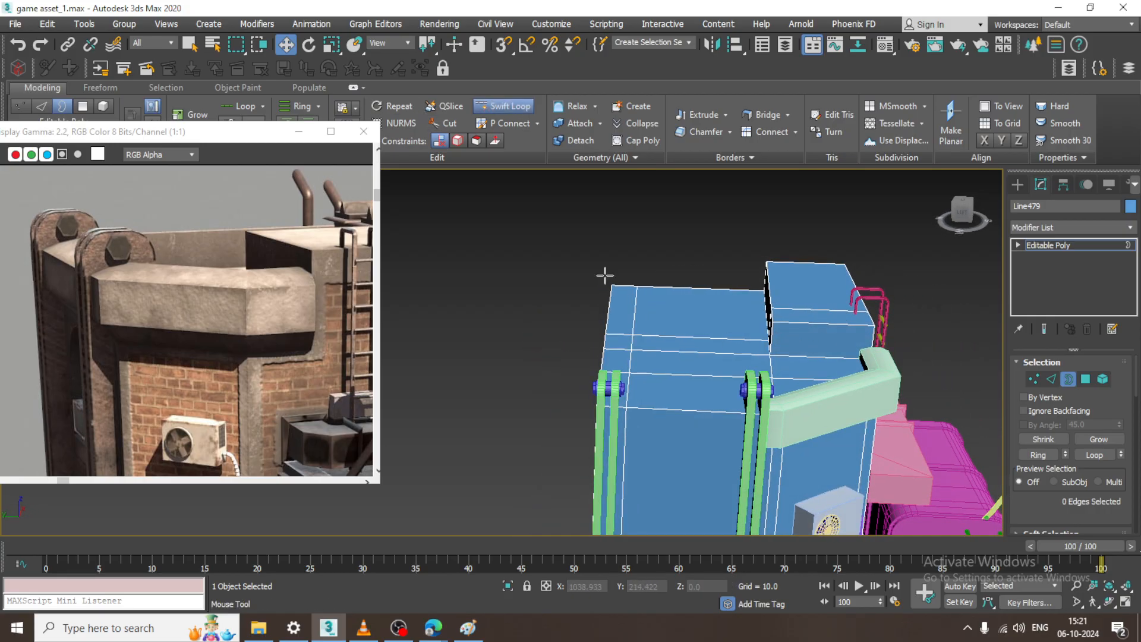
{"action": "left_click", "coordinate": [622, 288]}
{"action": "right_click", "coordinate": [643, 299]}
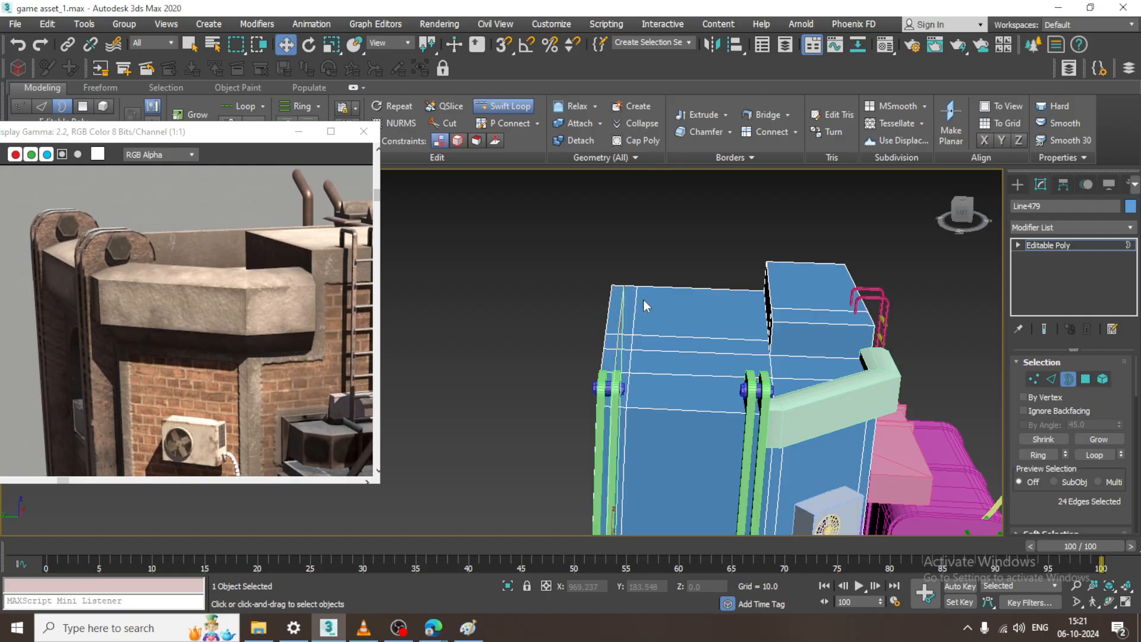
Select the three polygons of the narrow roof strip between the two rear edge loops, leaving out the front segment
{"action": "middle_click_drag", "start_coordinate": [644, 300], "coordinate": [658, 317], "text": "alt"}
{"action": "scroll", "coordinate": [658, 316], "scroll_direction": "up", "scroll_amount": 2}
{"action": "key", "text": "4"}
{"action": "left_click", "coordinate": [679, 313]}
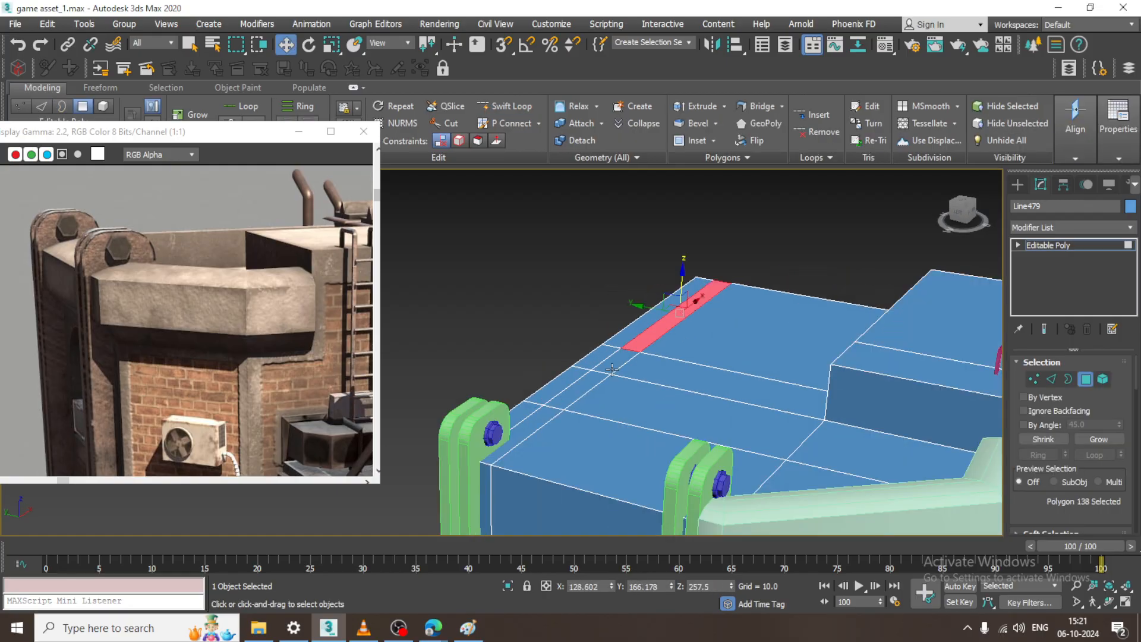
{"action": "left_click", "coordinate": [613, 370], "text": "ctrl"}
{"action": "left_click", "coordinate": [585, 388], "text": "ctrl"}
{"action": "middle_click_drag", "start_coordinate": [736, 349], "coordinate": [688, 330], "text": "alt"}
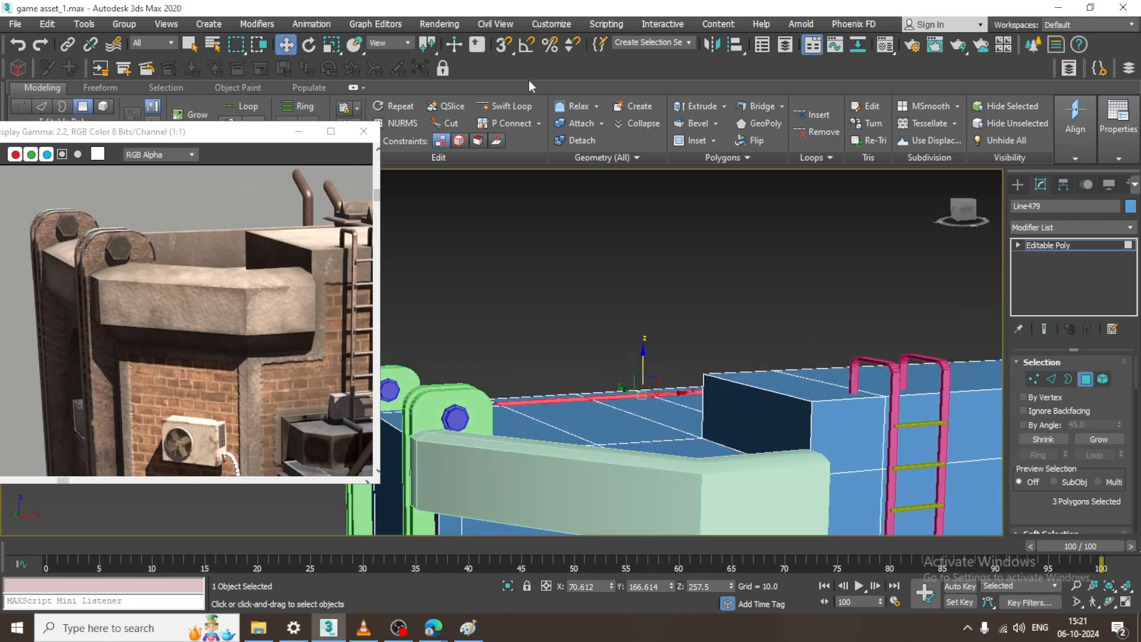
Try extruding the narrow roof strip by 23.227 and including its front polygon in the selection
{"action": "scroll", "coordinate": [1045, 498], "scroll_direction": "down", "scroll_amount": 3}
{"action": "left_click", "coordinate": [1063, 480]}
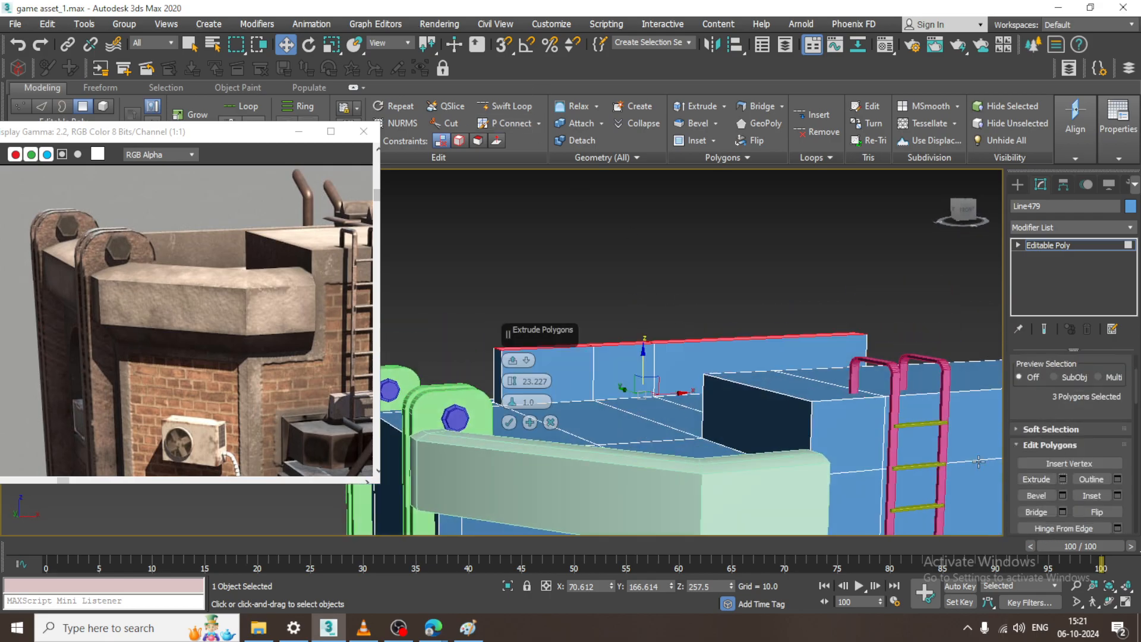
{"action": "left_click", "coordinate": [509, 421]}
{"action": "middle_click_drag", "start_coordinate": [618, 378], "coordinate": [572, 383], "text": "alt"}
{"action": "left_click", "coordinate": [479, 418], "text": "ctrl"}
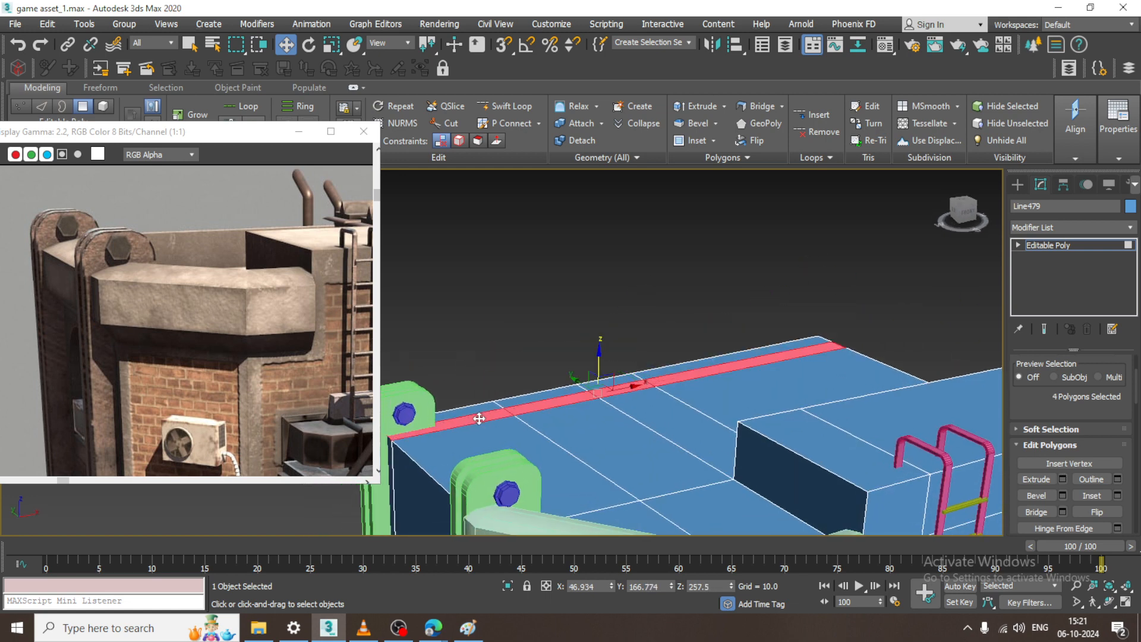
{"action": "key", "text": "ctrl+z"}
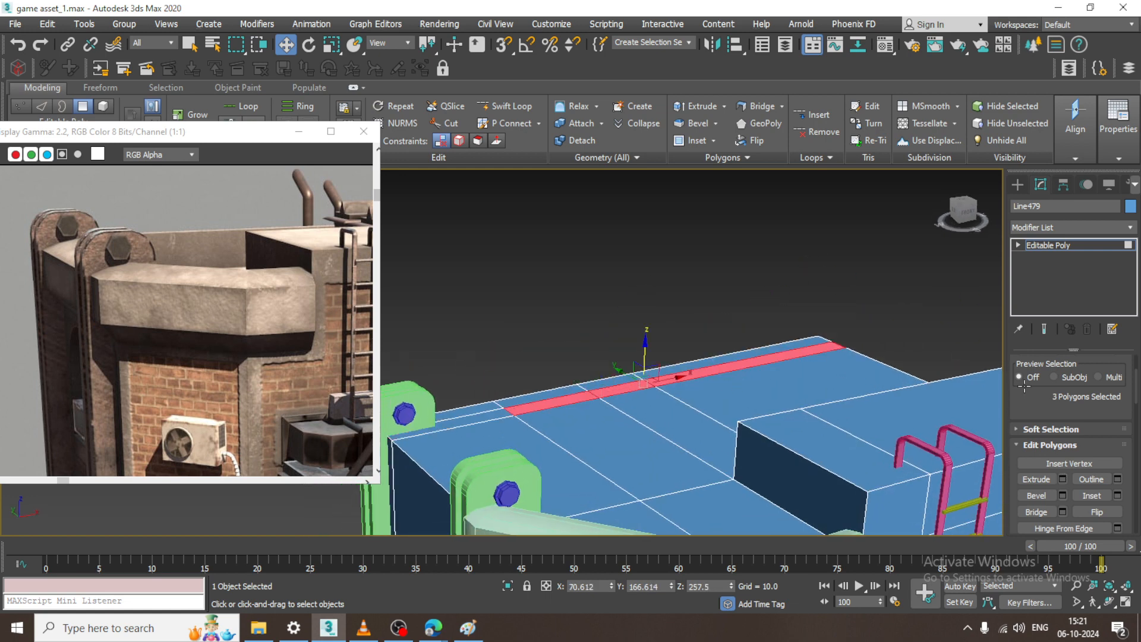
Extrude the three selected roof strip polygons upward by 23.227 to form the rear parapet
{"action": "left_click", "coordinate": [1063, 479]}
{"action": "left_click", "coordinate": [510, 422]}
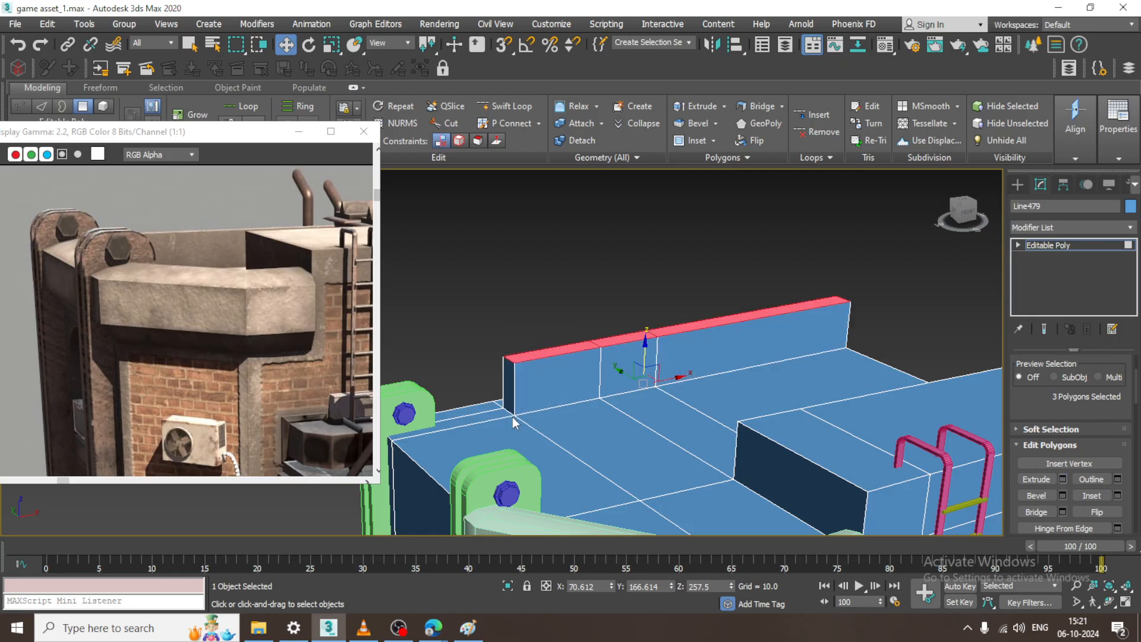
{"action": "middle_click_drag", "start_coordinate": [512, 416], "coordinate": [721, 365], "text": "alt"}
Draw a three-point line in the Left view beside the rear parapet, slanting from about Z 318 into a vertical run down to the roof
{"action": "key", "text": "alt+w"}
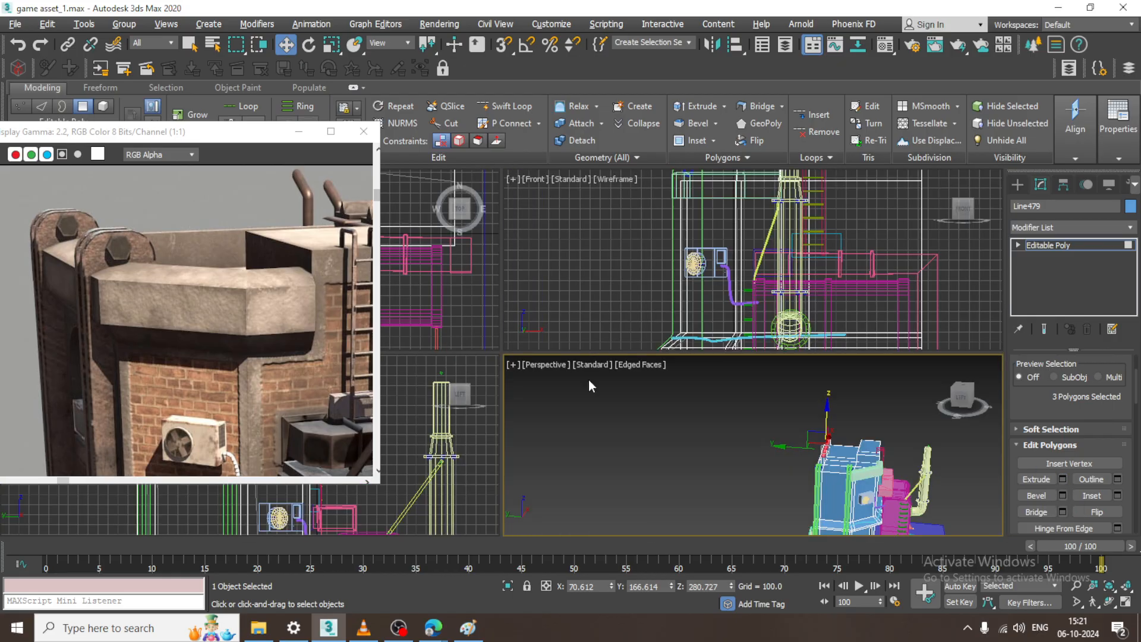
{"action": "middle_click_drag", "start_coordinate": [436, 453], "coordinate": [393, 510]}
{"action": "key", "text": "alt+w"}
{"action": "middle_click_drag", "start_coordinate": [517, 337], "coordinate": [721, 315]}
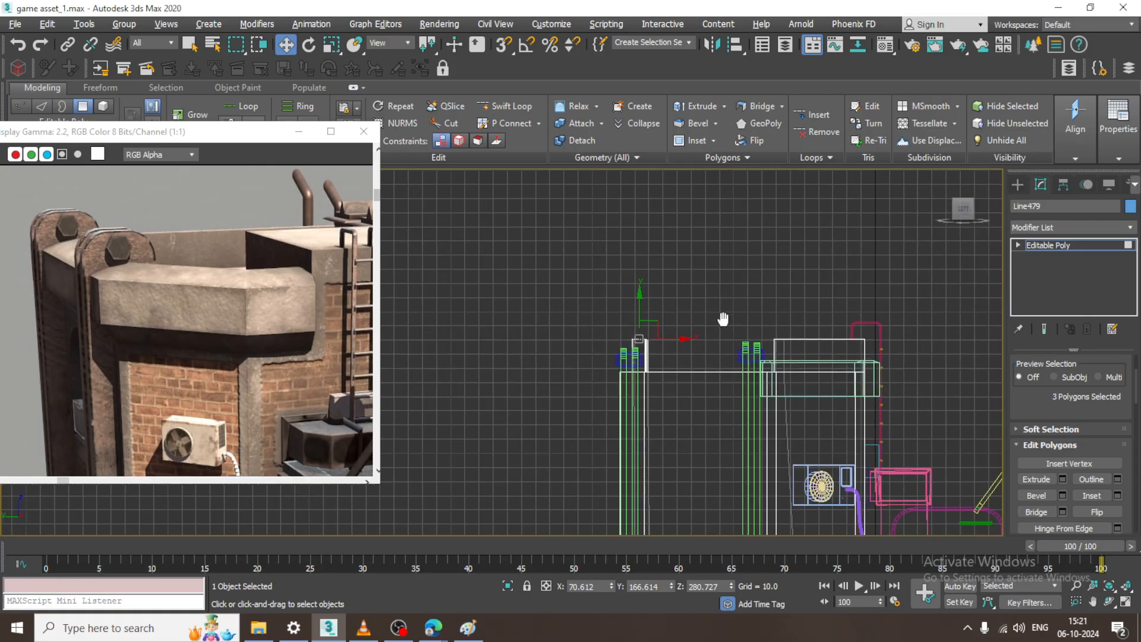
{"action": "scroll", "coordinate": [811, 283], "scroll_direction": "up", "scroll_amount": 4}
{"action": "left_click", "coordinate": [1015, 183]}
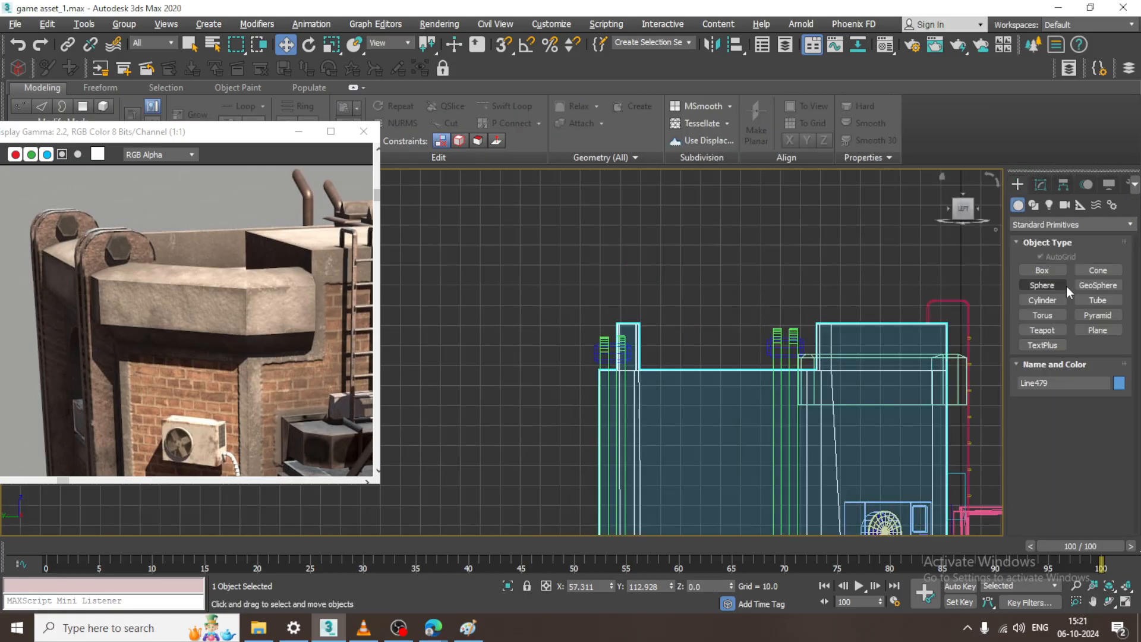
{"action": "left_click", "coordinate": [1054, 284]}
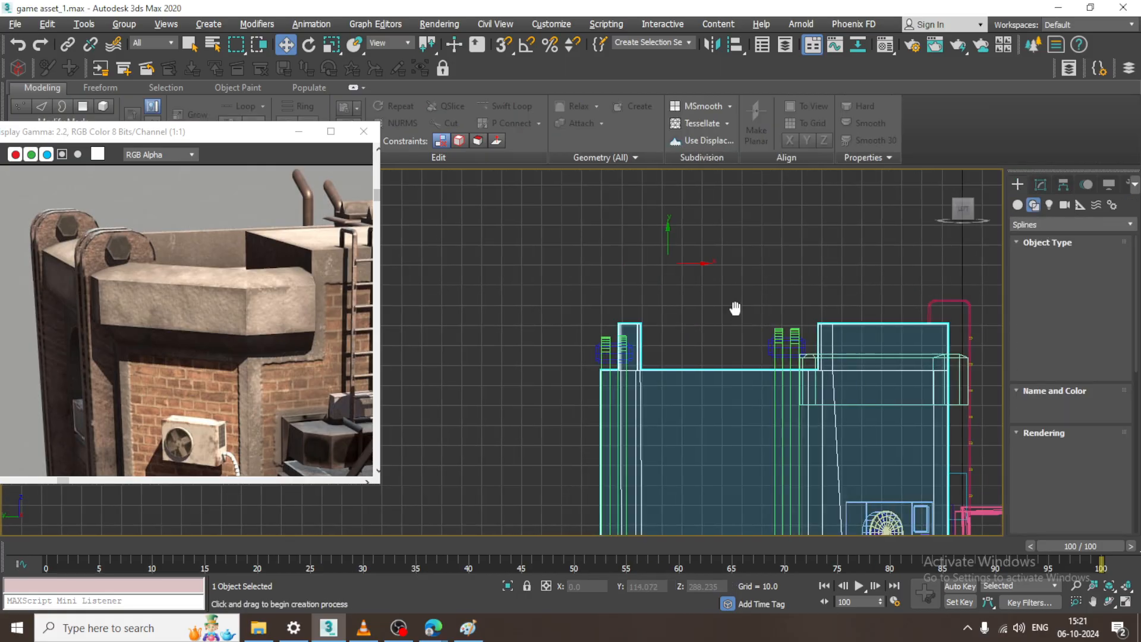
{"action": "left_click", "coordinate": [554, 249]}
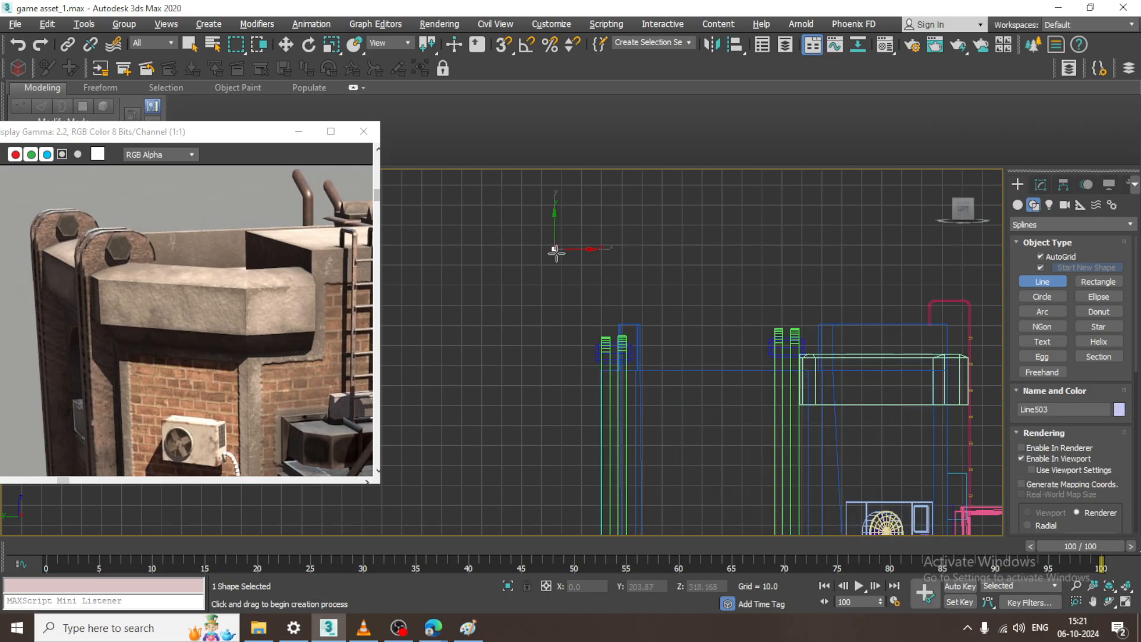
{"action": "left_click", "coordinate": [582, 281]}
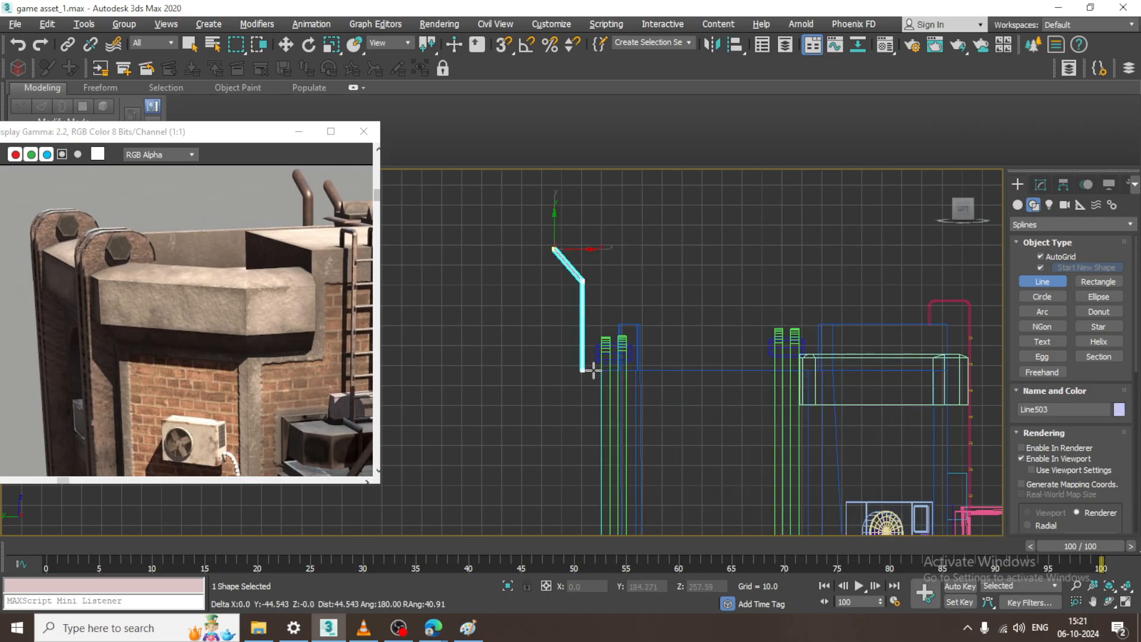
{"action": "left_click", "coordinate": [592, 365], "text": "shift"}
{"action": "right_click", "coordinate": [645, 313]}
Move the bent line toward the rear parapet to about Y 181.6 and check its placement in perspective
{"action": "key", "text": "w"}
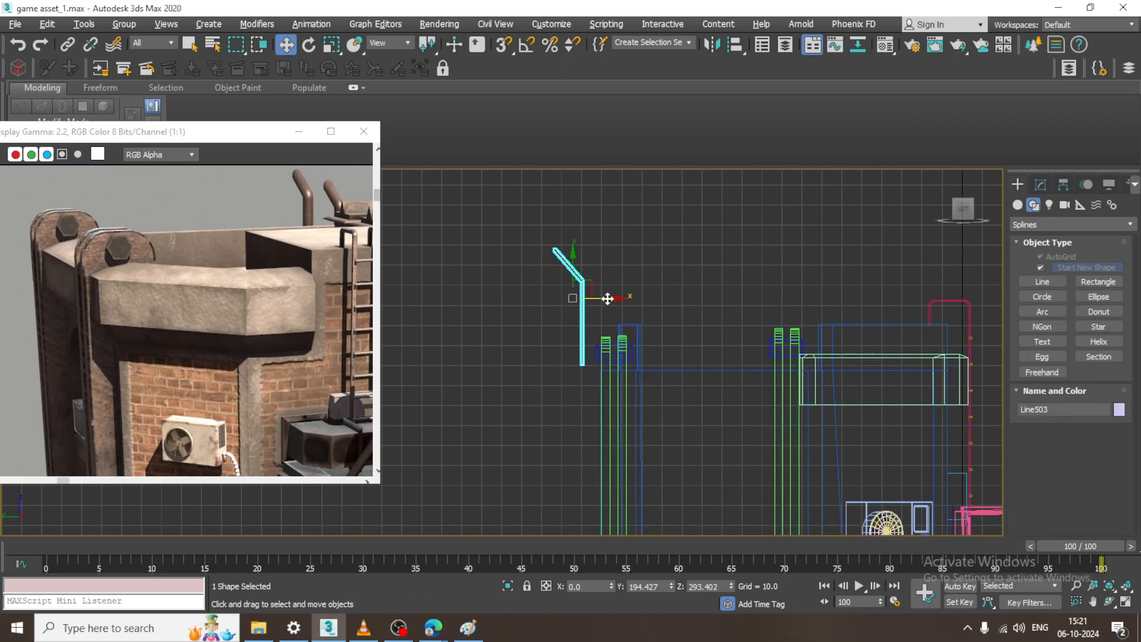
{"action": "left_click_drag", "start_coordinate": [606, 298], "coordinate": [633, 294]}
{"action": "key", "text": "alt+w"}
{"action": "middle_click", "coordinate": [777, 423]}
{"action": "key", "text": "z"}
{"action": "key", "text": "alt+w"}
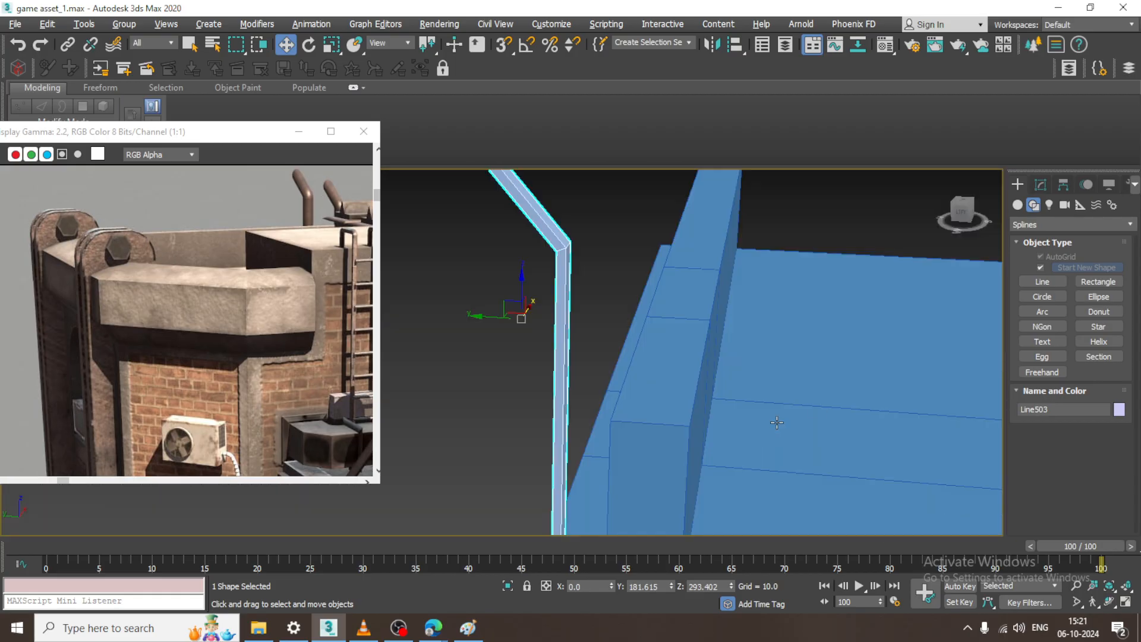
{"action": "middle_click_drag", "start_coordinate": [777, 423], "coordinate": [844, 411], "text": "alt"}
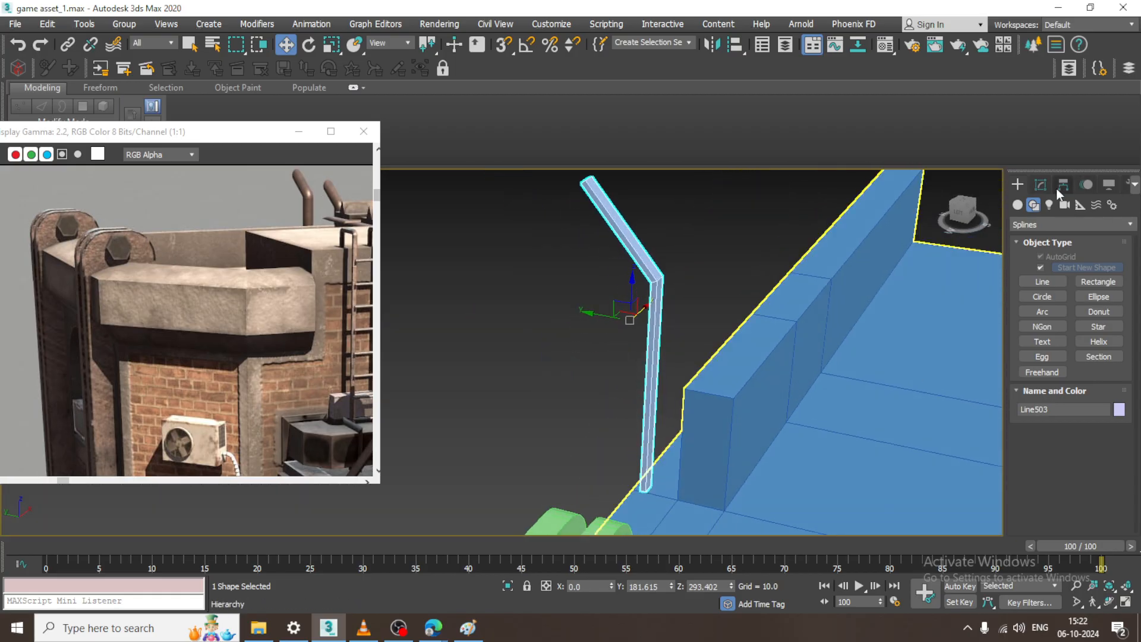
Set the bent line's rendering to Radial with a thickness of 4.314
{"action": "left_click", "coordinate": [1042, 185]}
{"action": "scroll", "coordinate": [1027, 479], "scroll_direction": "down", "scroll_amount": 5}
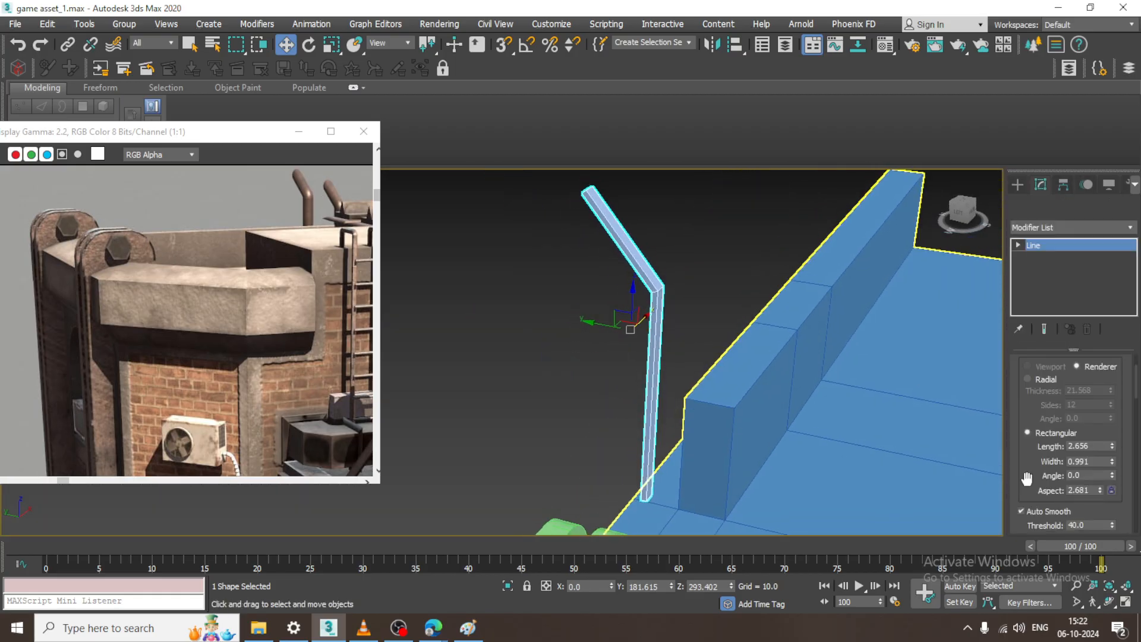
{"action": "left_click", "coordinate": [1042, 380]}
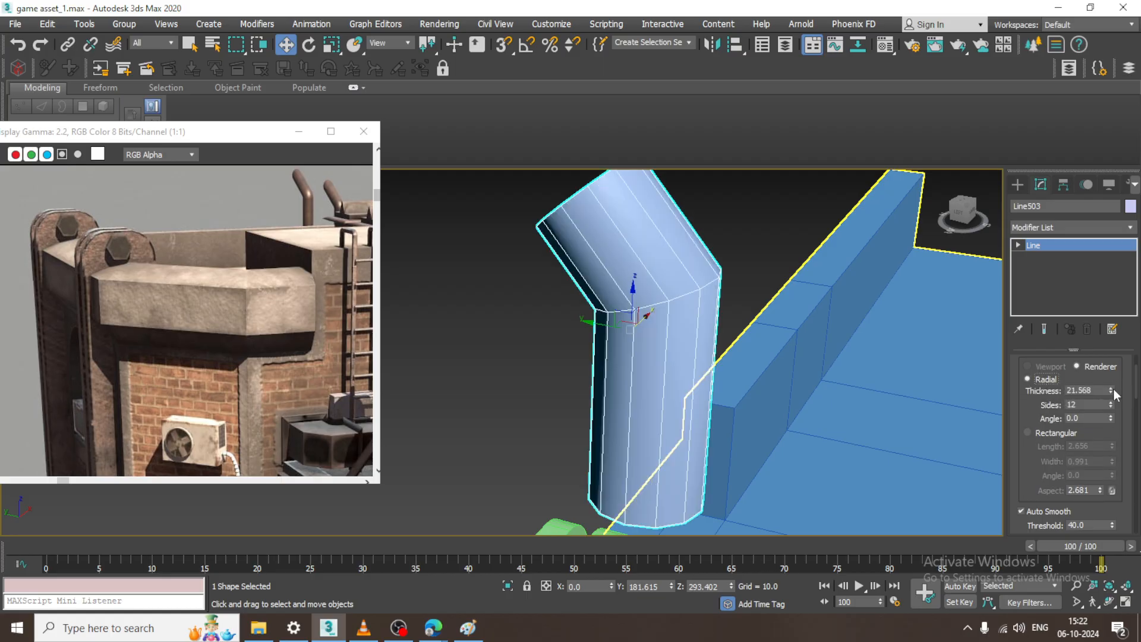
{"action": "left_click_drag", "start_coordinate": [1114, 388], "coordinate": [7, 447]}
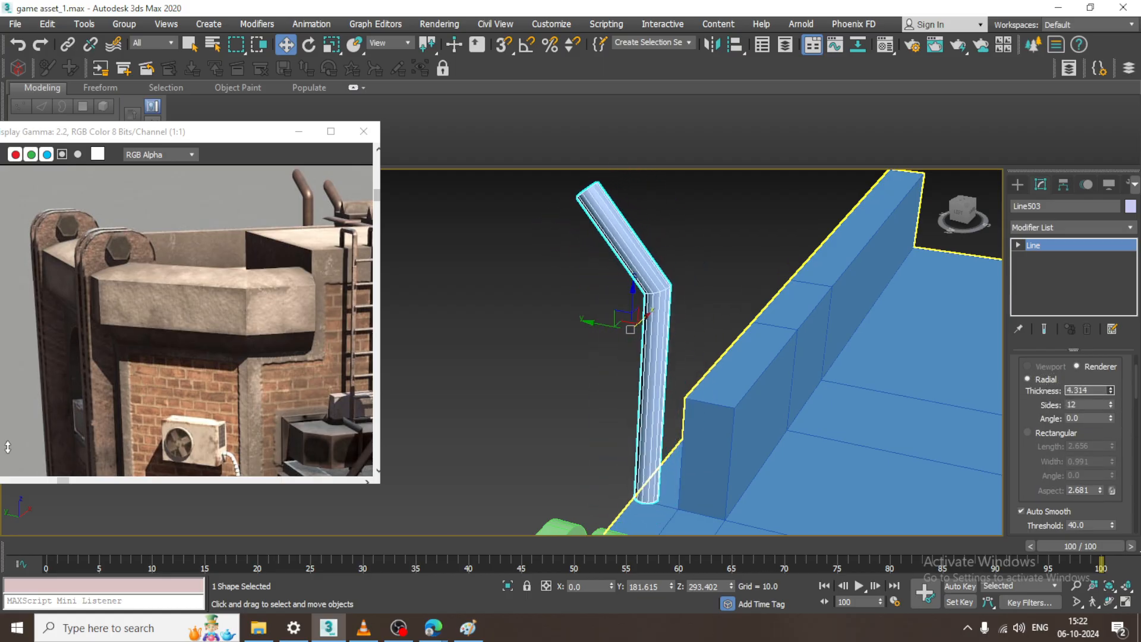
Compare the roof pipe with the reference image and round its bend by filleting the middle vertex
{"action": "middle_click_drag", "start_coordinate": [56, 311], "coordinate": [89, 300]}
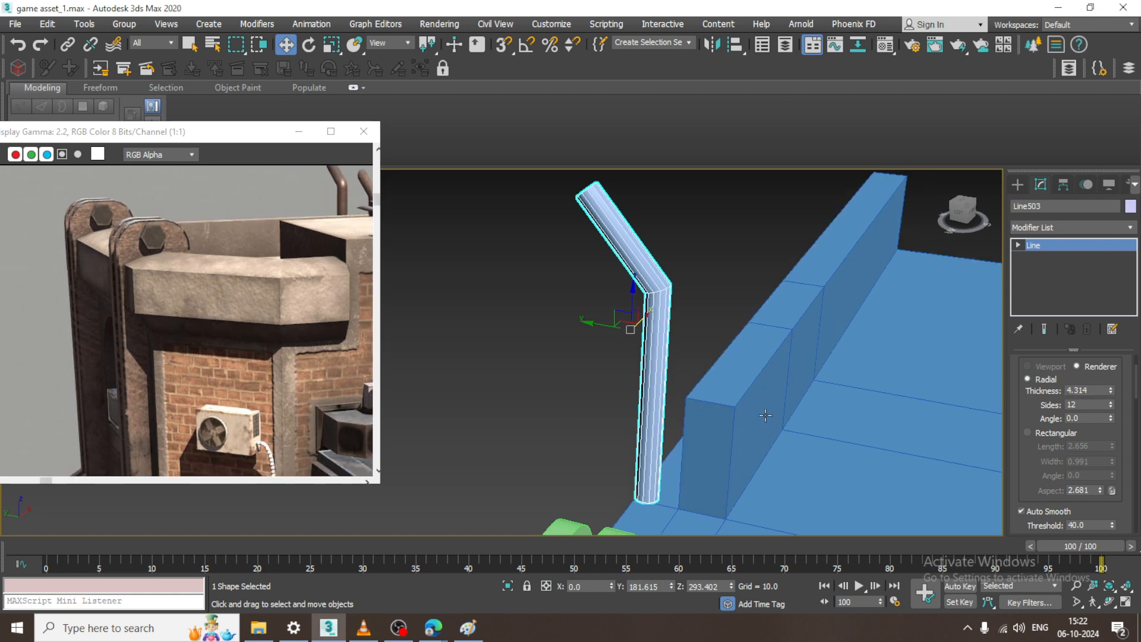
{"action": "middle_click_drag", "start_coordinate": [574, 330], "coordinate": [622, 328], "text": "alt"}
{"action": "middle_click_drag", "start_coordinate": [622, 328], "coordinate": [611, 376]}
{"action": "middle_click_drag", "start_coordinate": [245, 289], "coordinate": [192, 368]}
{"action": "middle_click_drag", "start_coordinate": [690, 331], "coordinate": [659, 333], "text": "alt"}
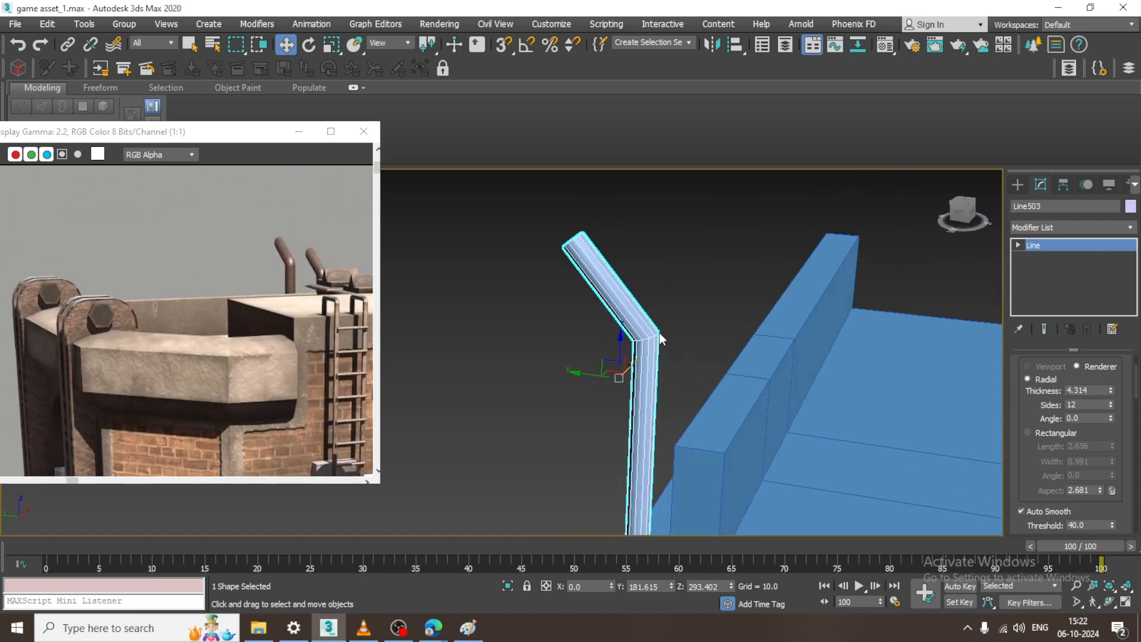
{"action": "key", "text": "1"}
{"action": "left_click_drag", "start_coordinate": [687, 319], "coordinate": [618, 365]}
{"action": "left_click_drag", "start_coordinate": [1076, 470], "coordinate": [1067, 205]}
{"action": "scroll", "coordinate": [1028, 507], "scroll_direction": "down", "scroll_amount": 10}
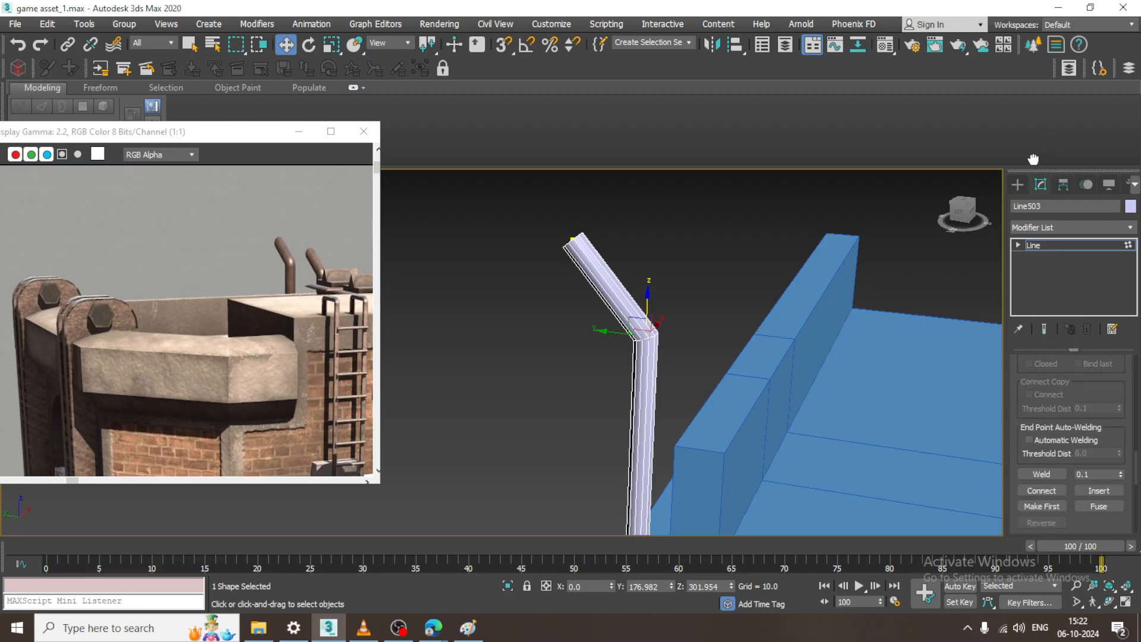
{"action": "left_click_drag", "start_coordinate": [1022, 434], "coordinate": [1016, 320]}
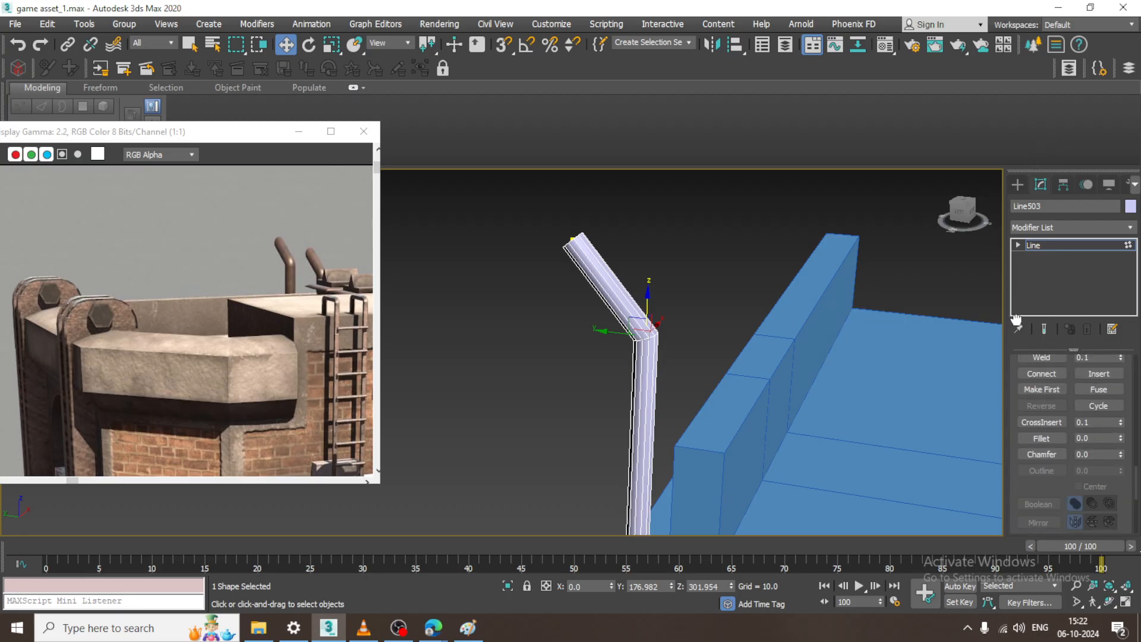
{"action": "left_click", "coordinate": [1042, 438]}
{"action": "mouse_move", "coordinate": [645, 337]}
{"action": "left_mouse_down"}
{"action": "mouse_move", "coordinate": [650, 324]}
{"action": "mouse_move", "coordinate": [655, 333]}
{"action": "left_mouse_up"}
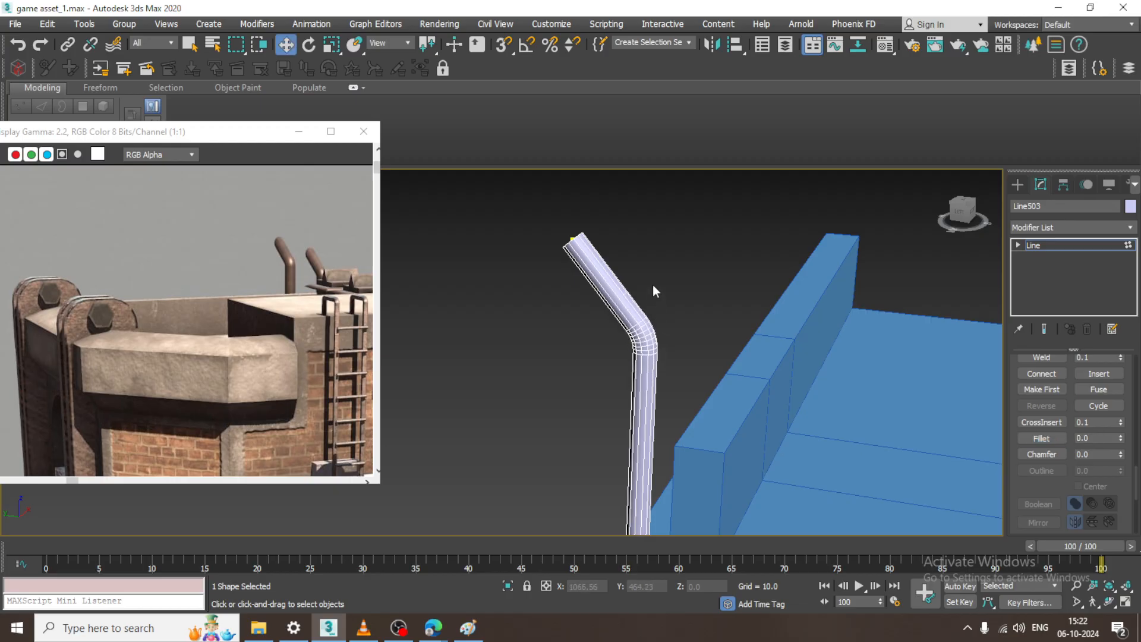
Compare the pipe with the whole building and increase its radial thickness to 4.708
{"action": "middle_click_drag", "start_coordinate": [652, 285], "coordinate": [658, 262], "text": "alt"}
{"action": "scroll", "coordinate": [681, 297], "scroll_direction": "down", "scroll_amount": 5}
{"action": "middle_click_drag", "start_coordinate": [658, 262], "coordinate": [671, 271]}
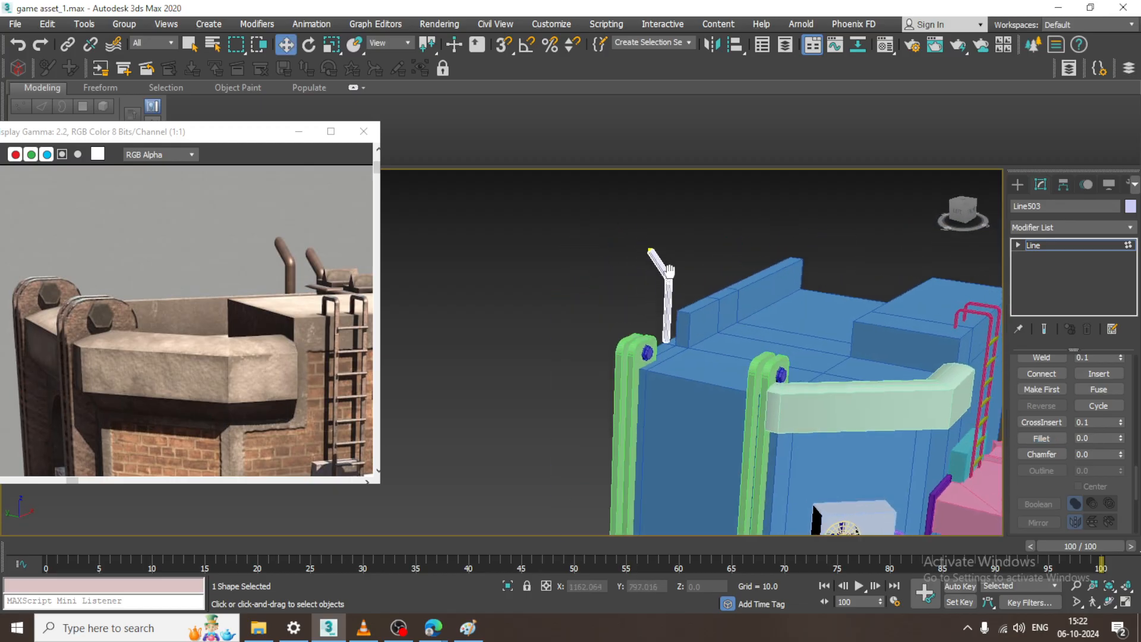
{"action": "scroll", "coordinate": [701, 300], "scroll_direction": "up", "scroll_amount": 6}
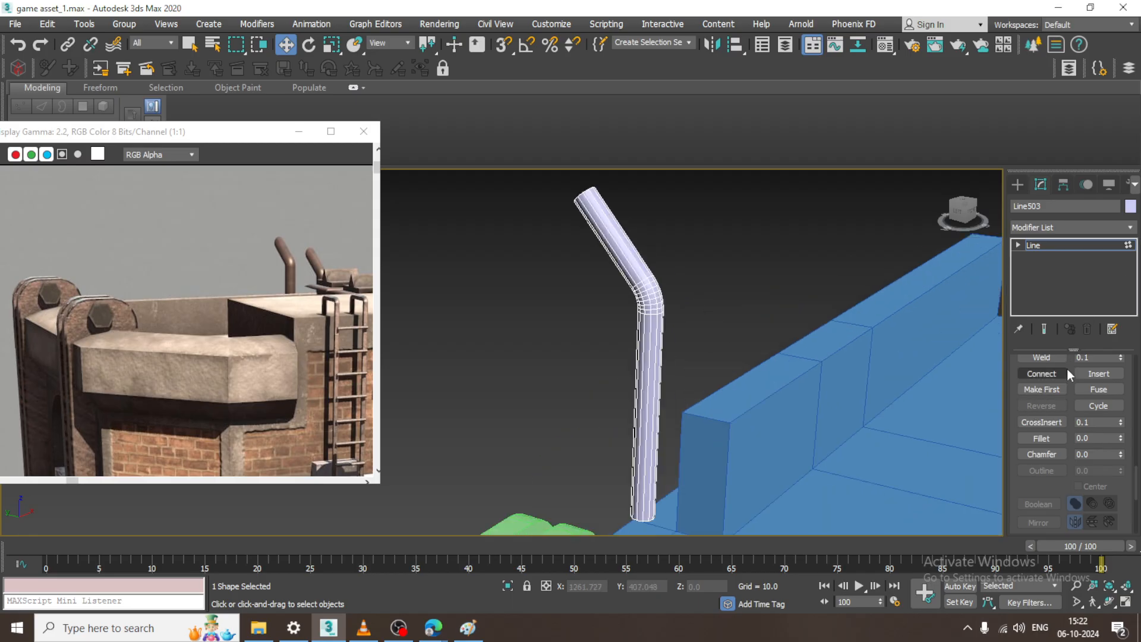
{"action": "left_click_drag", "start_coordinate": [1072, 367], "coordinate": [1074, 561]}
{"action": "left_click_drag", "start_coordinate": [1118, 361], "coordinate": [1109, 505]}
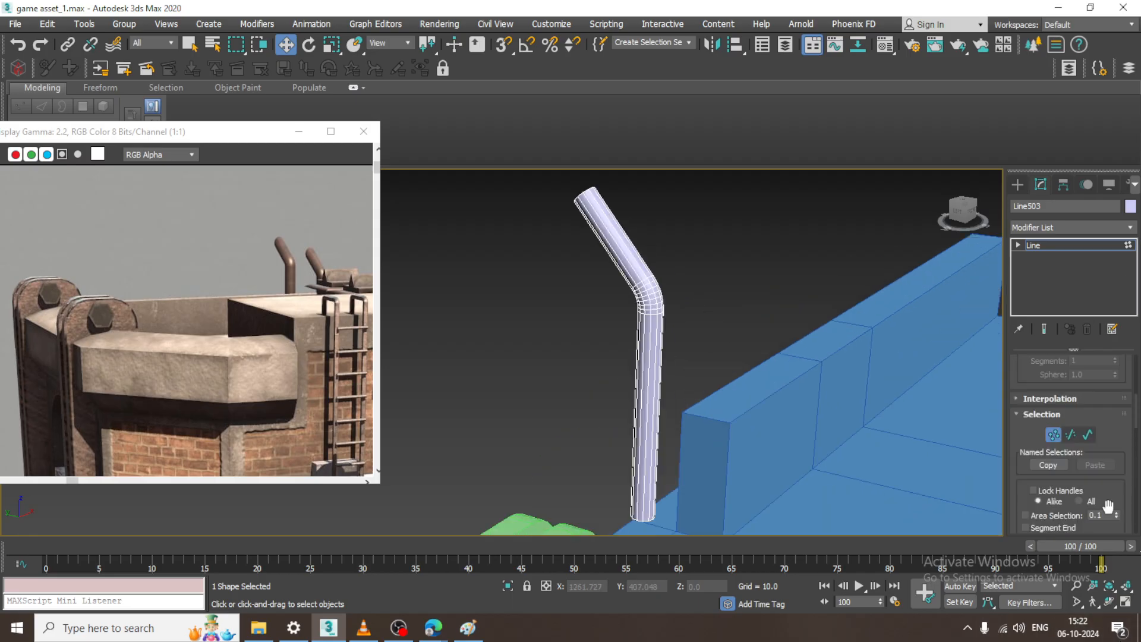
{"action": "left_click_drag", "start_coordinate": [1013, 370], "coordinate": [1061, 602]}
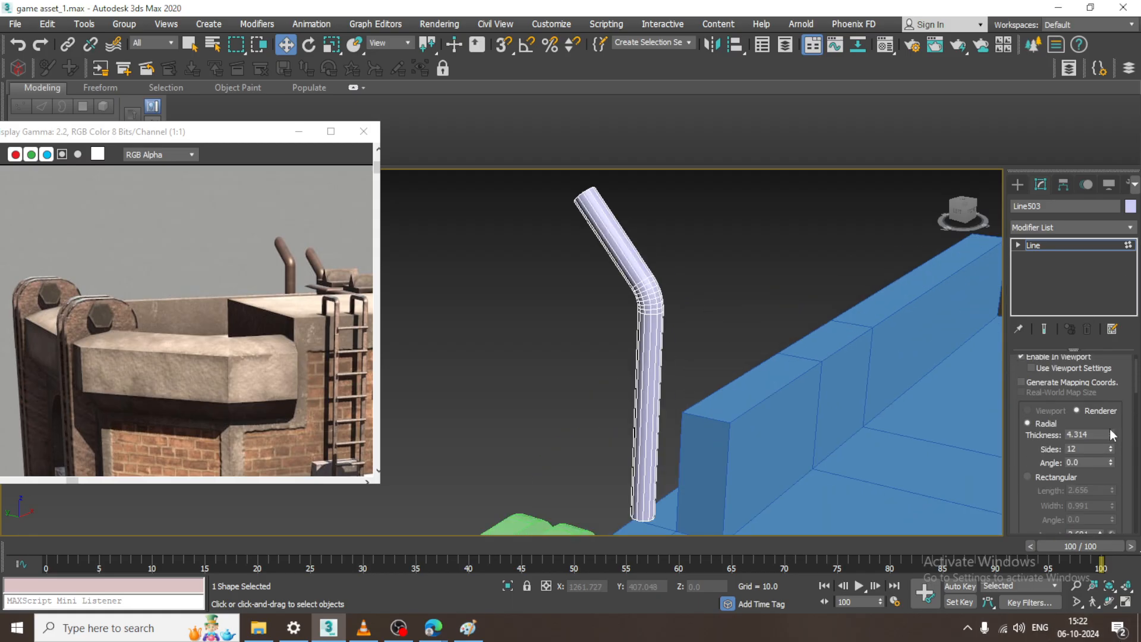
{"action": "left_click_drag", "start_coordinate": [1111, 435], "coordinate": [1110, 423]}
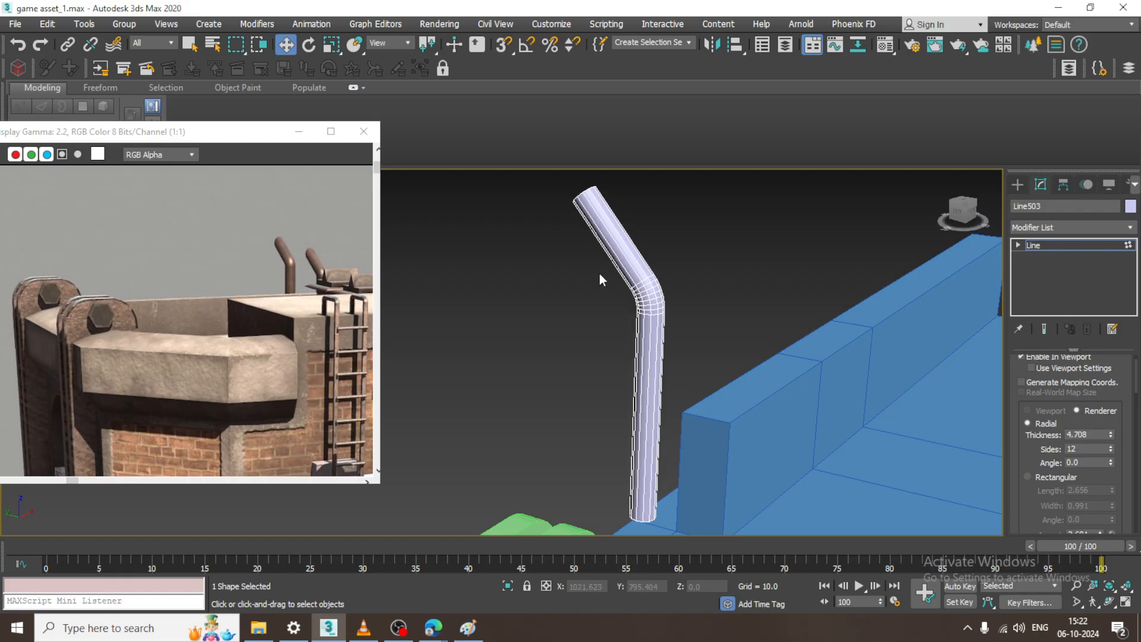
Convert the bent roof pipe to an Editable Poly and move the whole pipe along X to about 37.1
{"action": "right_click", "coordinate": [625, 248]}
{"action": "mouse_move", "coordinate": [752, 409]}
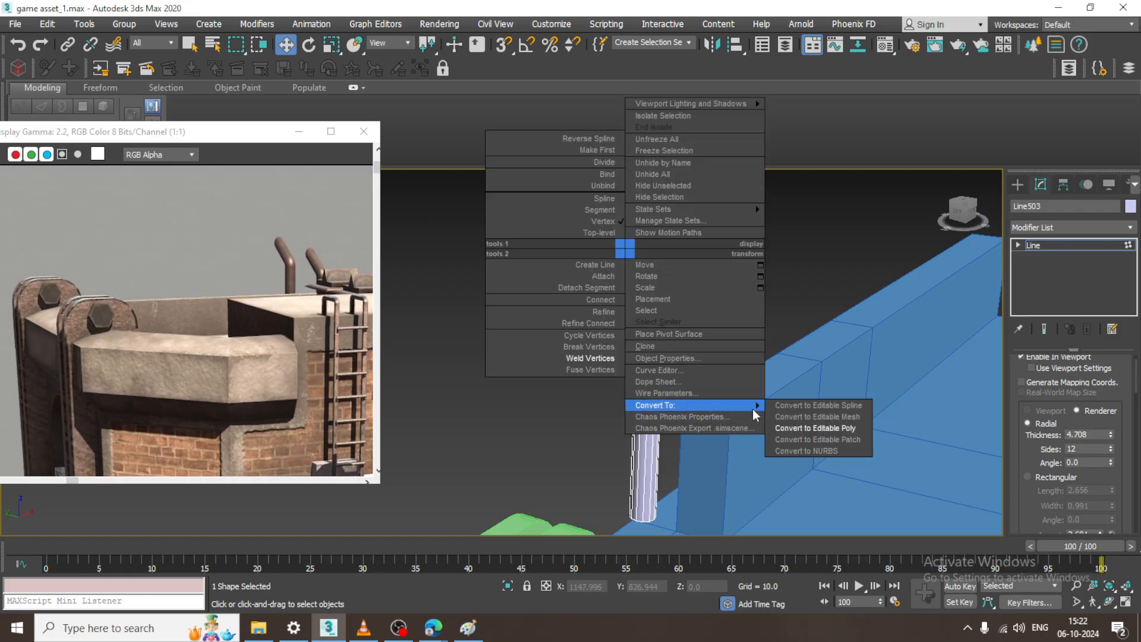
{"action": "left_click", "coordinate": [850, 427]}
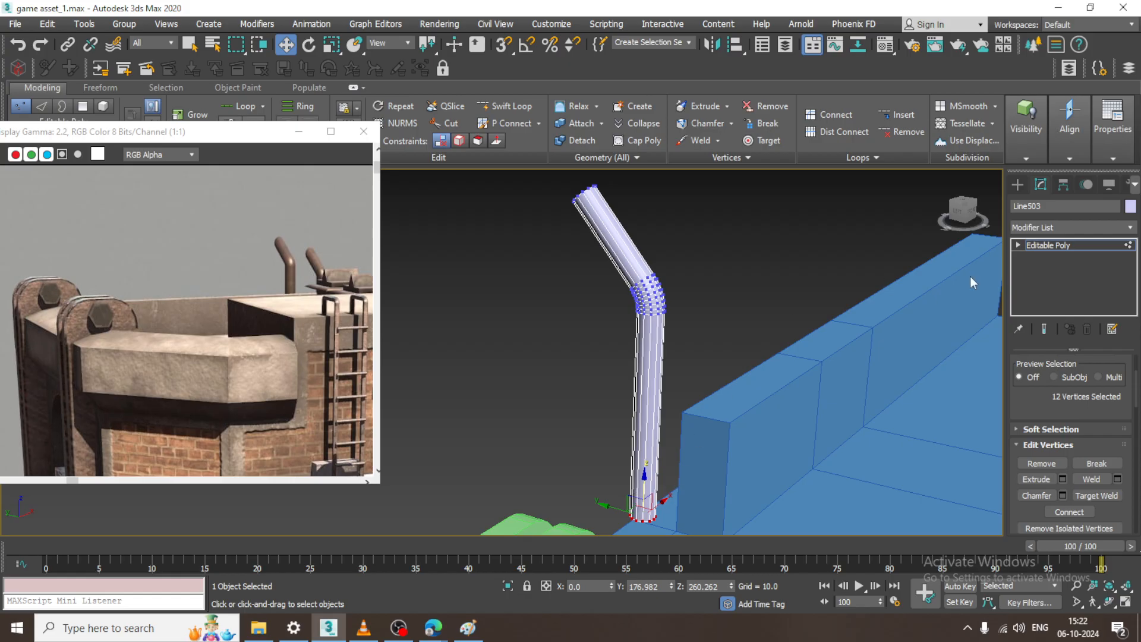
{"action": "left_click", "coordinate": [1093, 249]}
{"action": "middle_click_drag", "start_coordinate": [784, 407], "coordinate": [681, 362], "text": "alt"}
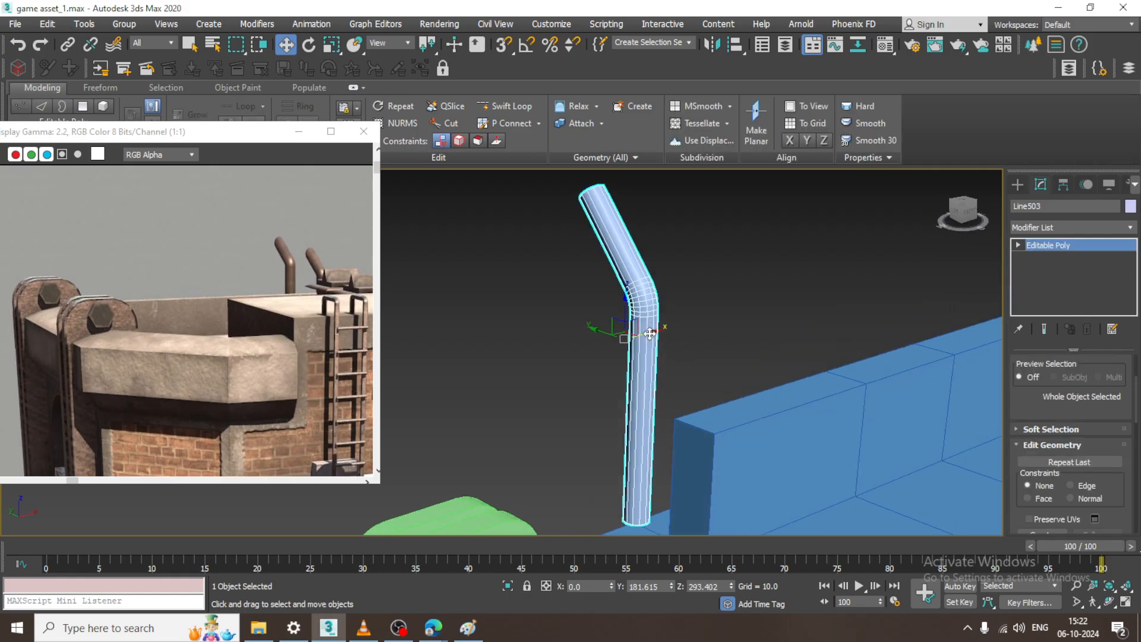
{"action": "left_click_drag", "start_coordinate": [650, 333], "coordinate": [789, 303]}
{"action": "middle_click_drag", "start_coordinate": [789, 303], "coordinate": [713, 333], "text": "alt"}
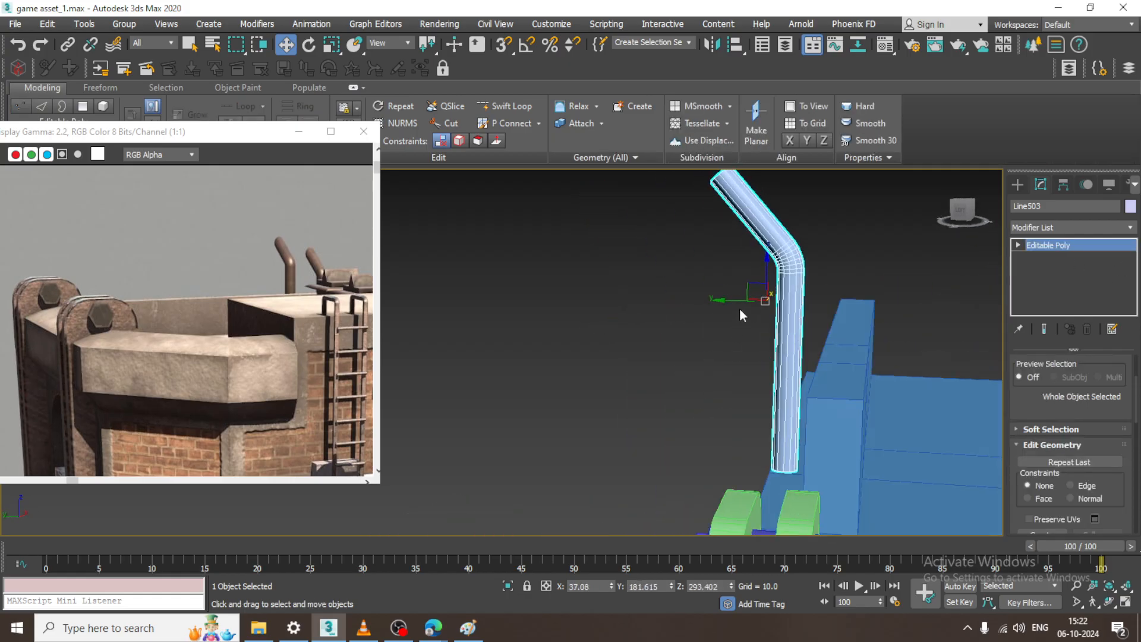
Lower the roof pipe to about Z 289 and shift it toward the rear parapet to about Y 180.4
{"action": "left_click", "coordinate": [768, 272]}
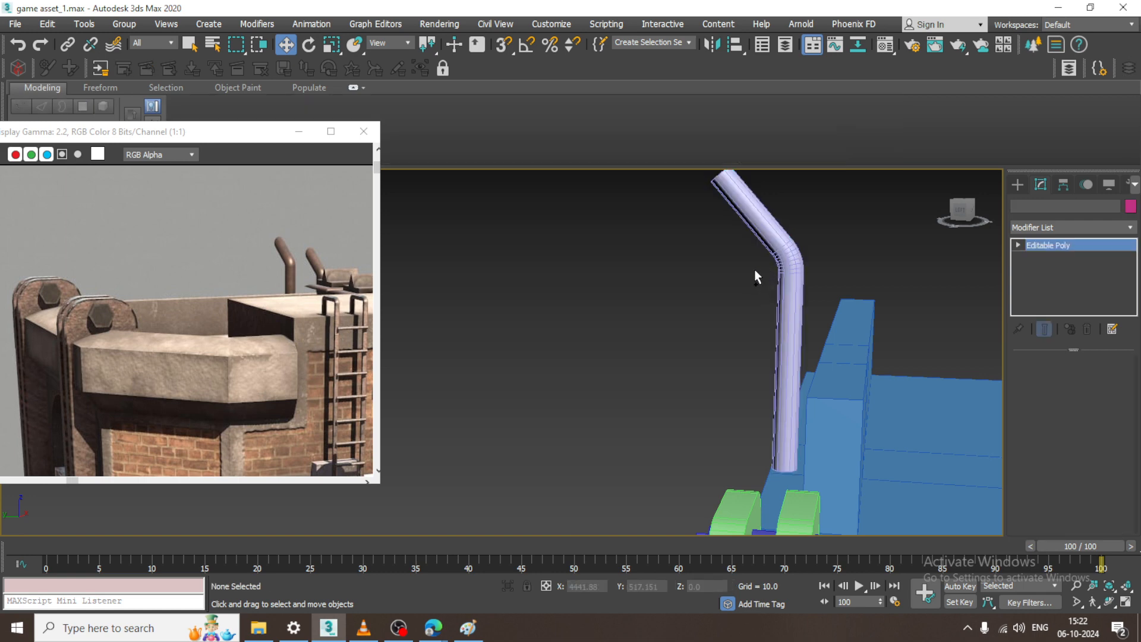
{"action": "left_click", "coordinate": [793, 291]}
{"action": "left_click_drag", "start_coordinate": [769, 271], "coordinate": [778, 292]}
{"action": "left_click", "coordinate": [398, 627]}
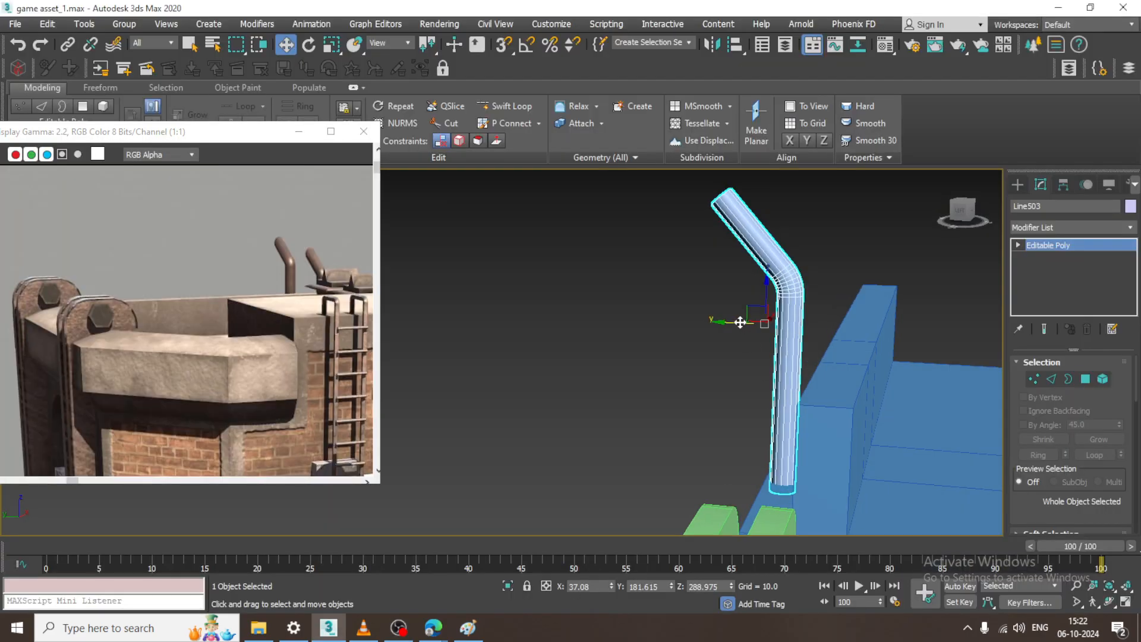
{"action": "left_click_drag", "start_coordinate": [740, 321], "coordinate": [744, 322]}
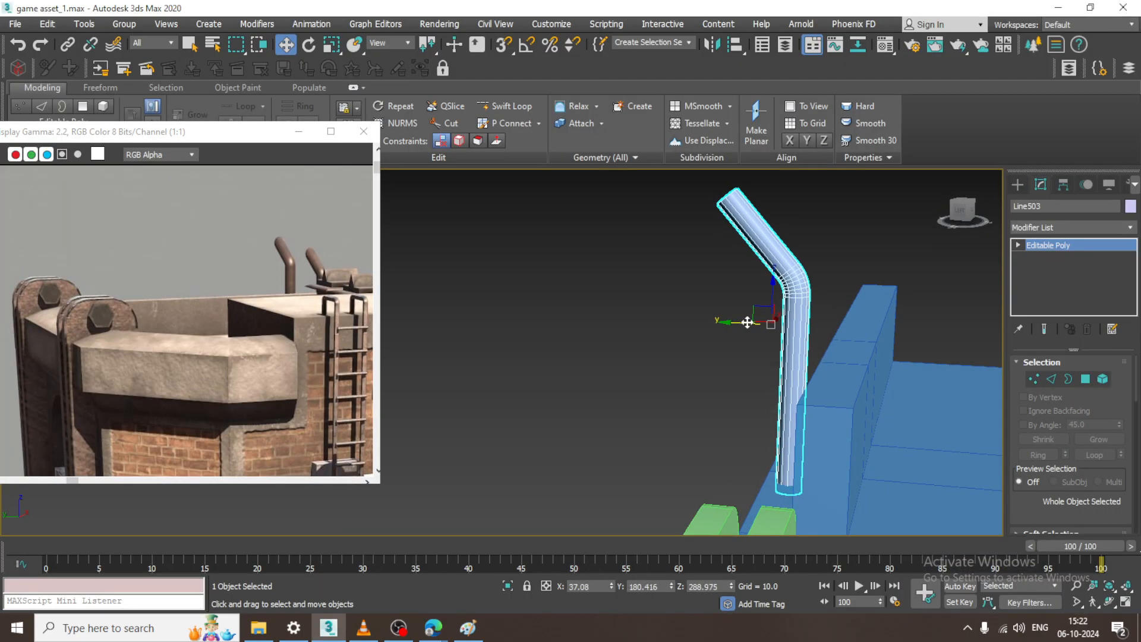
Delete the end cap polygon at the top of the roof pipe to leave its mouth open
{"action": "scroll", "coordinate": [862, 364], "scroll_direction": "up", "scroll_amount": 6}
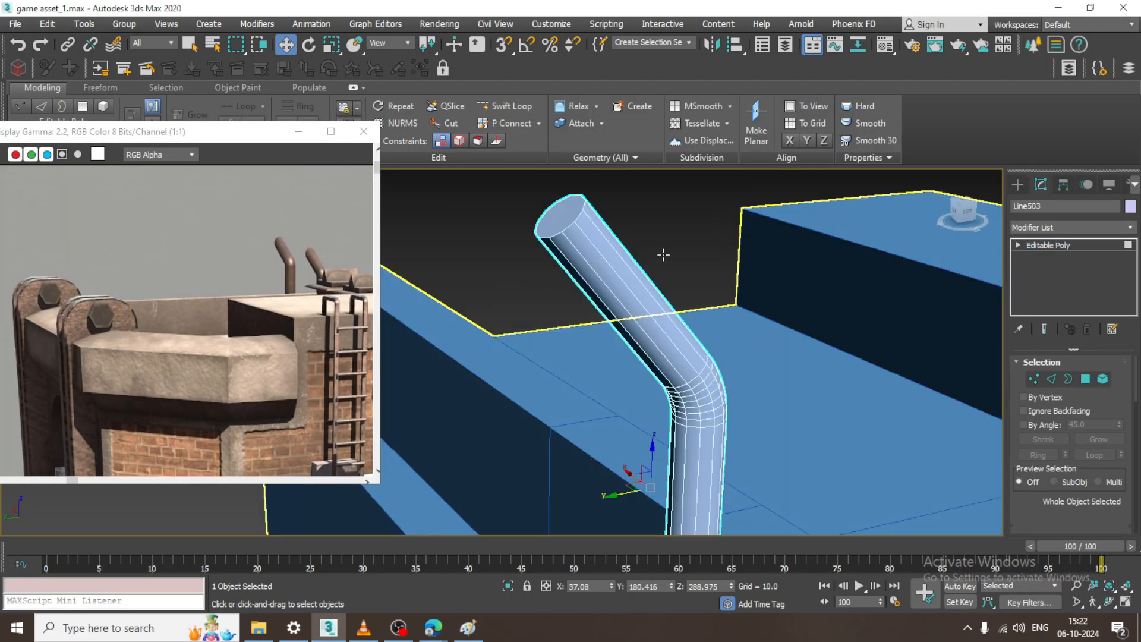
{"action": "key", "text": "4"}
{"action": "left_click", "coordinate": [561, 215]}
{"action": "key", "text": "Delete"}
{"action": "scroll", "coordinate": [694, 271], "scroll_direction": "down", "scroll_amount": 4}
{"action": "middle_click_drag", "start_coordinate": [743, 332], "coordinate": [600, 347], "text": "alt"}
{"action": "left_click", "coordinate": [1080, 243]}
Clone the roof pipe along X to about 79.1 and lower the copy to about Z 285.8
{"action": "middle_click_drag", "start_coordinate": [737, 356], "coordinate": [704, 355], "text": "alt"}
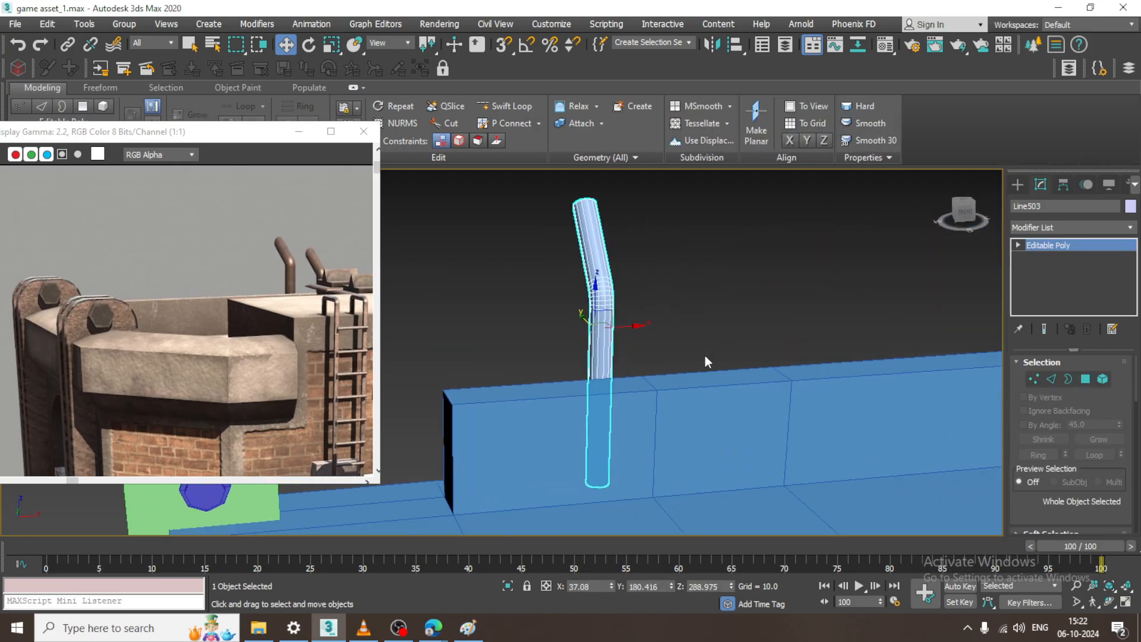
{"action": "left_click_drag", "start_coordinate": [838, 313], "coordinate": [779, 322], "text": "shift"}
{"action": "left_click", "coordinate": [569, 377]}
{"action": "key", "text": "r"}
{"action": "mouse_move", "coordinate": [766, 318]}
{"action": "middle_mouse_down", "text": "alt"}
{"action": "mouse_move", "coordinate": [805, 315]}
{"action": "mouse_move", "coordinate": [791, 297]}
{"action": "middle_mouse_up", "text": "alt"}
{"action": "key", "text": "w"}
{"action": "left_click_drag", "start_coordinate": [790, 296], "coordinate": [794, 299]}
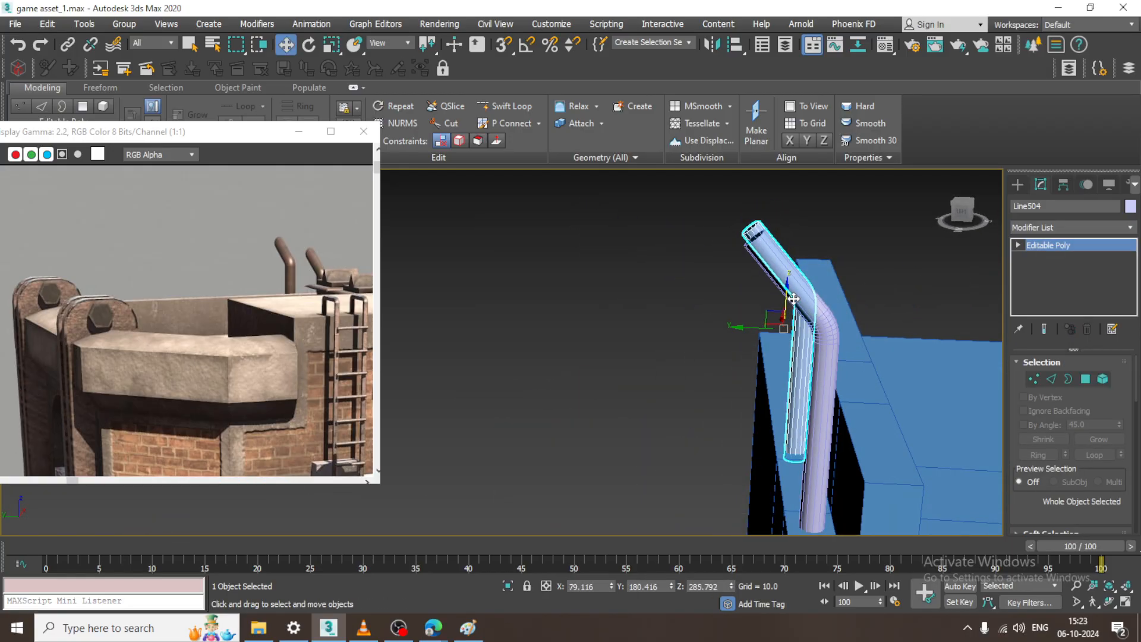
Compare the roof pipes and the wall beside the ladder with the reference image, and select the main building
{"action": "left_click_drag", "start_coordinate": [287, 336], "coordinate": [131, 316]}
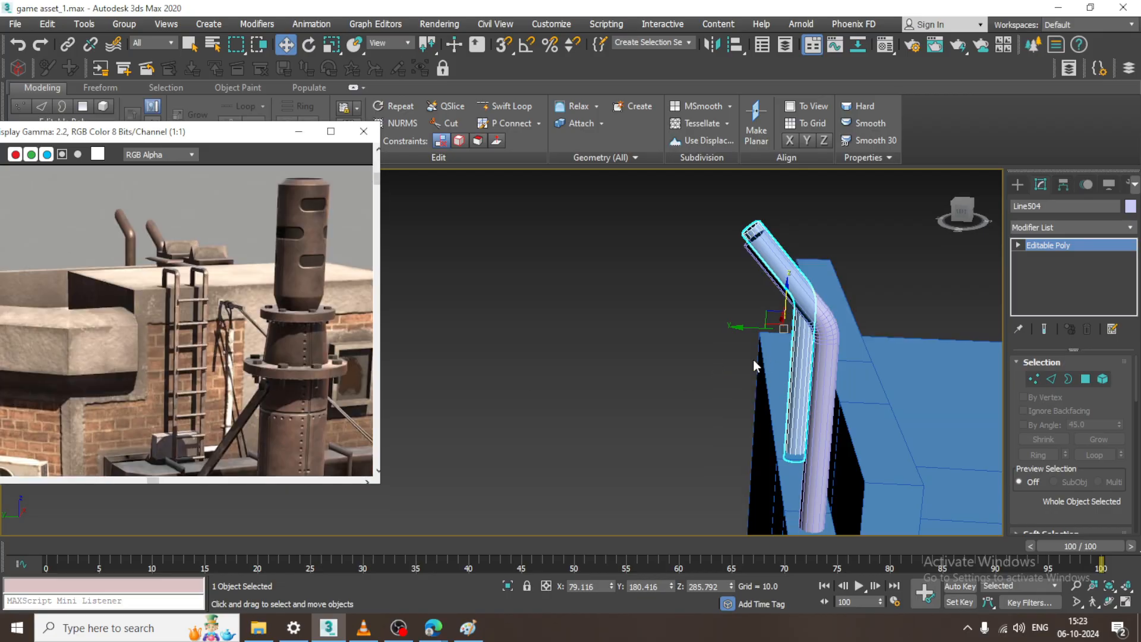
{"action": "scroll", "coordinate": [801, 362], "scroll_direction": "down", "scroll_amount": 3}
{"action": "scroll", "coordinate": [800, 362], "scroll_direction": "down", "scroll_amount": 8}
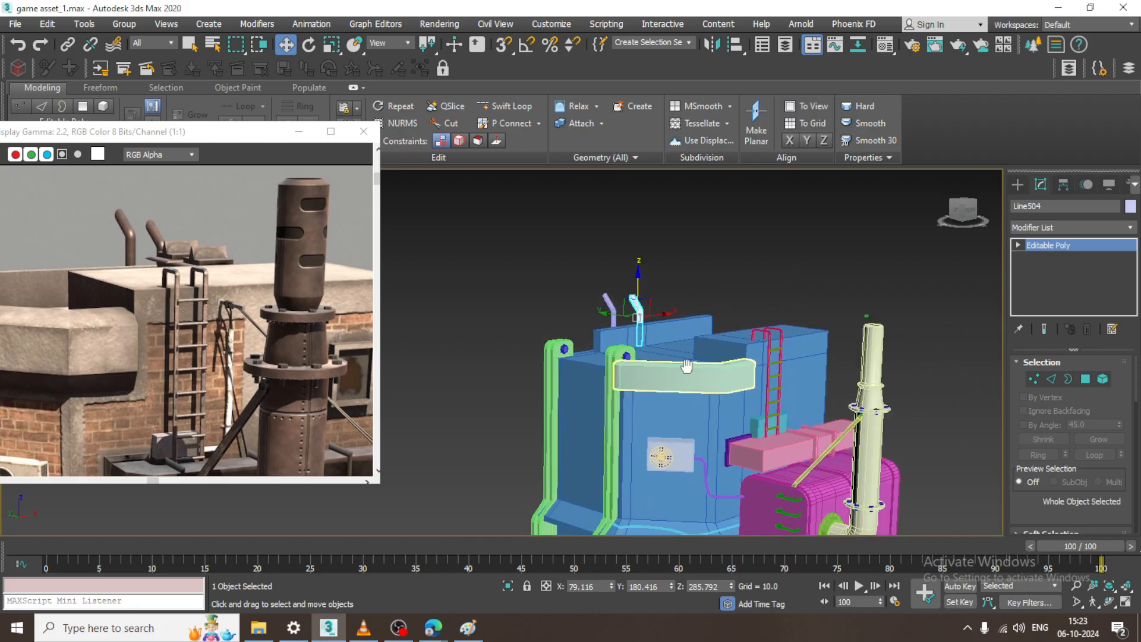
{"action": "middle_click_drag", "start_coordinate": [750, 486], "coordinate": [744, 358]}
{"action": "middle_click_drag", "start_coordinate": [201, 346], "coordinate": [240, 222]}
{"action": "middle_click_drag", "start_coordinate": [191, 375], "coordinate": [191, 374]}
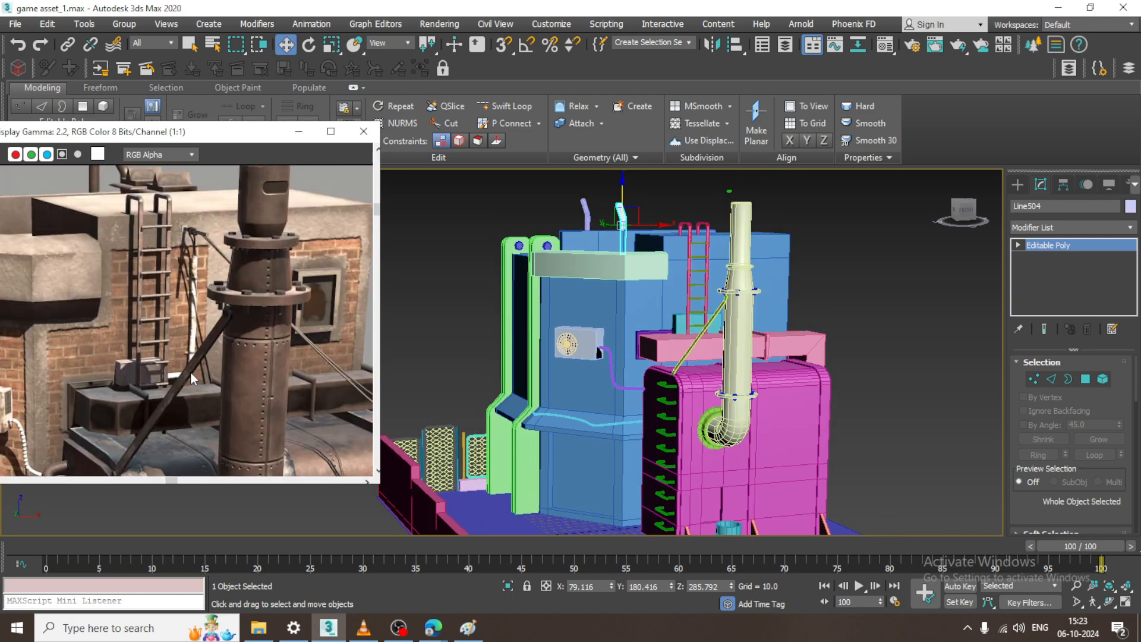
{"action": "middle_click_drag", "start_coordinate": [814, 280], "coordinate": [764, 296], "text": "alt"}
{"action": "left_click", "coordinate": [684, 303]}
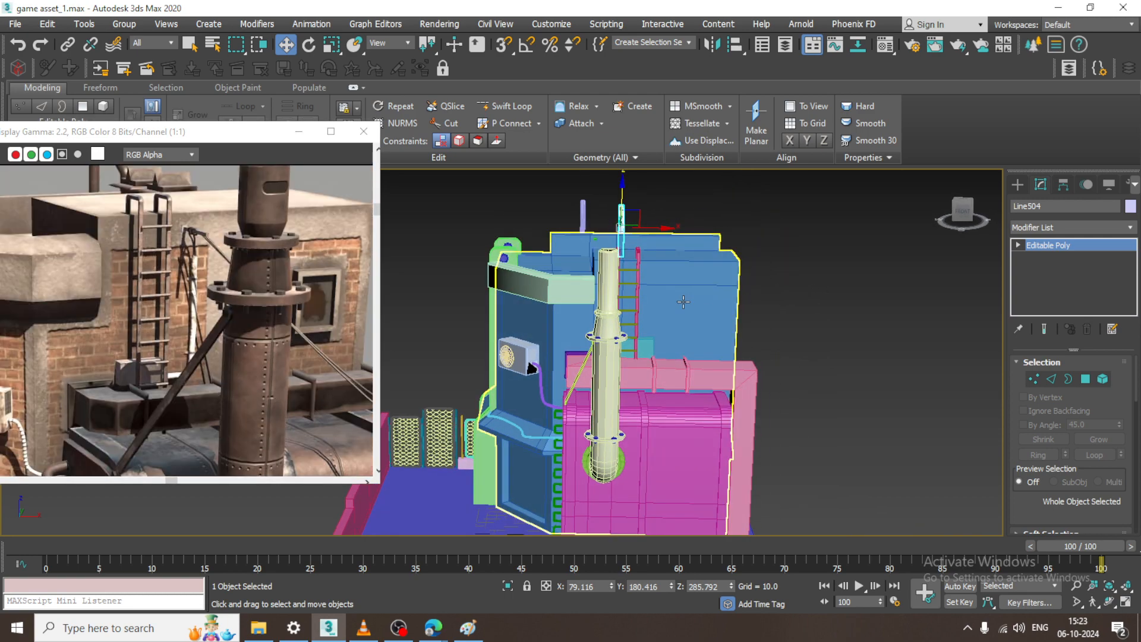
{"action": "scroll", "coordinate": [685, 305], "scroll_direction": "up", "scroll_amount": 3}
{"action": "left_click", "coordinate": [1017, 186]}
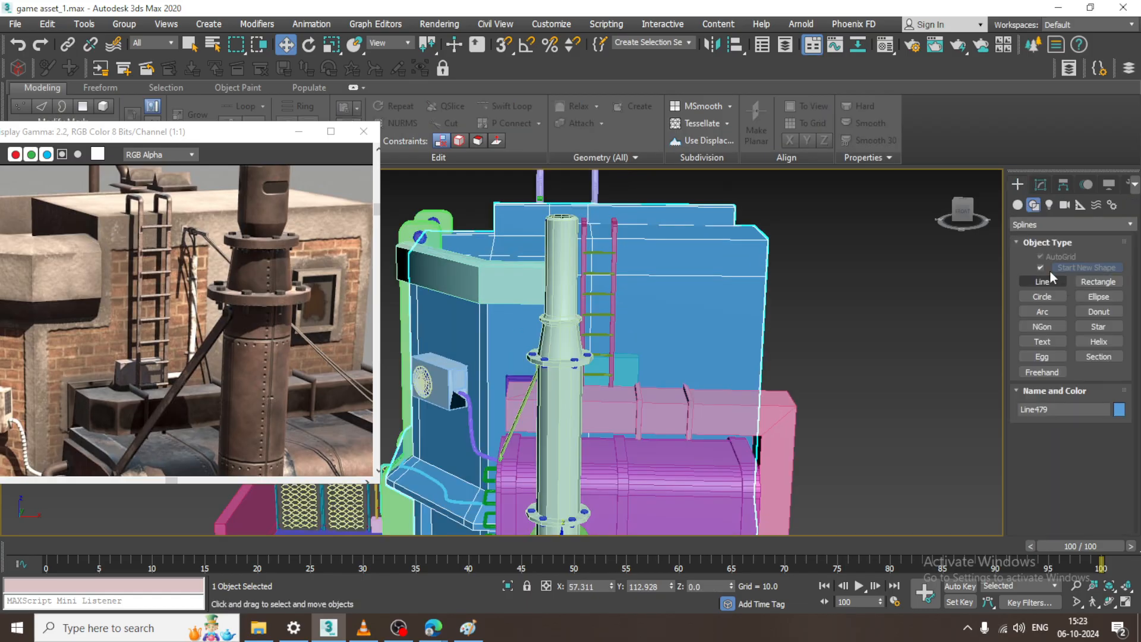
{"action": "scroll", "coordinate": [788, 309], "scroll_direction": "up", "scroll_amount": 3}
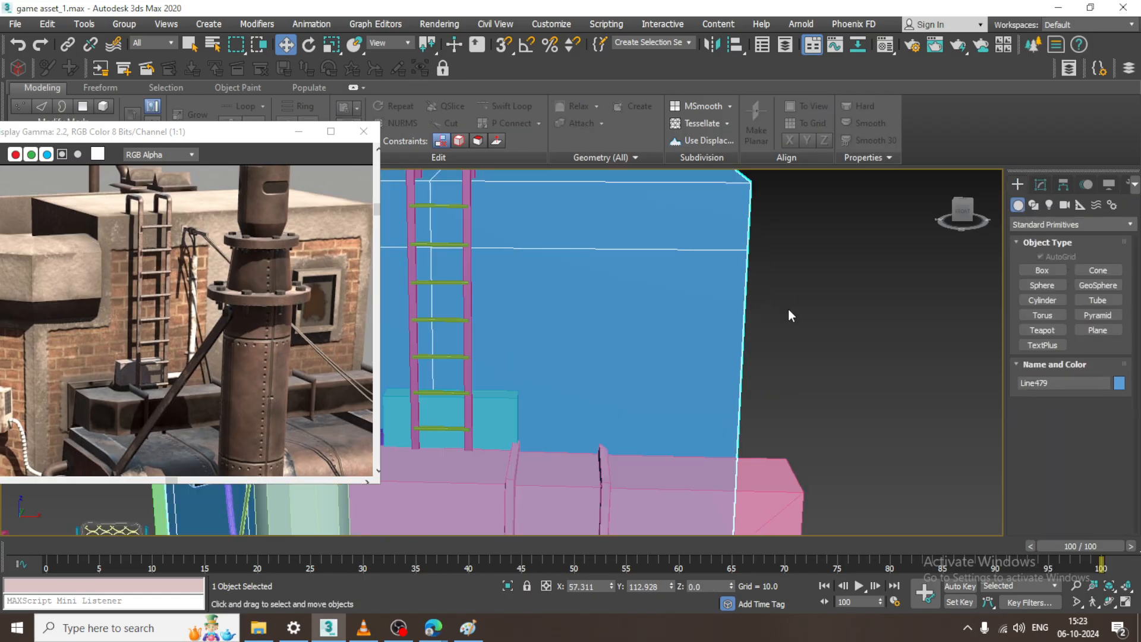
{"action": "left_click", "coordinate": [1043, 271]}
{"action": "left_click_drag", "start_coordinate": [544, 253], "coordinate": [682, 384]}
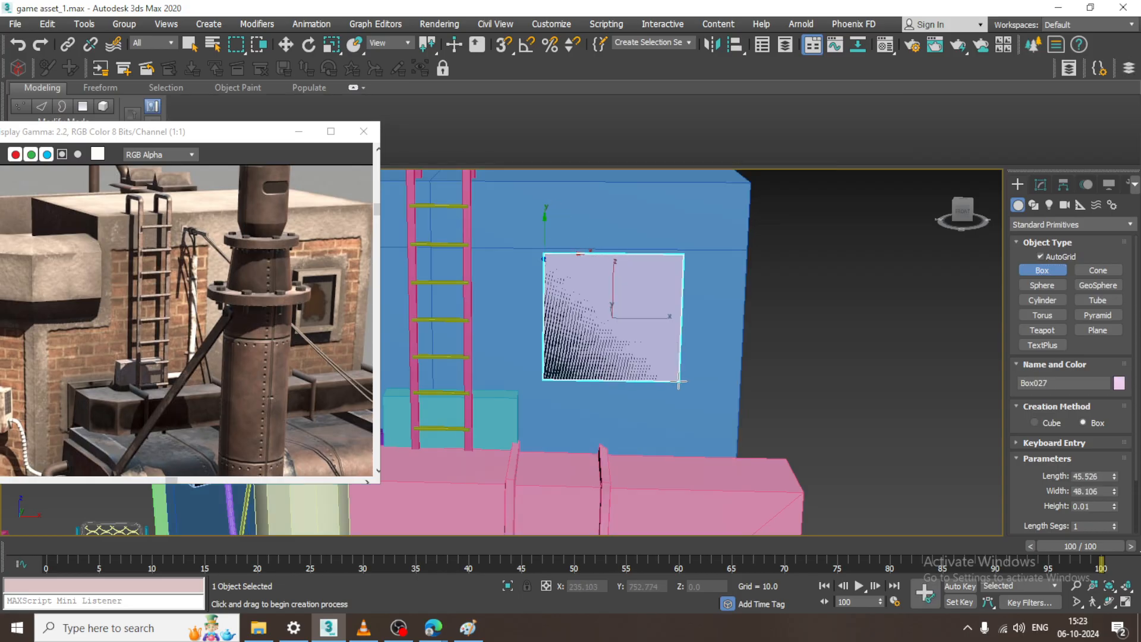
{"action": "right_click", "coordinate": [614, 274]}
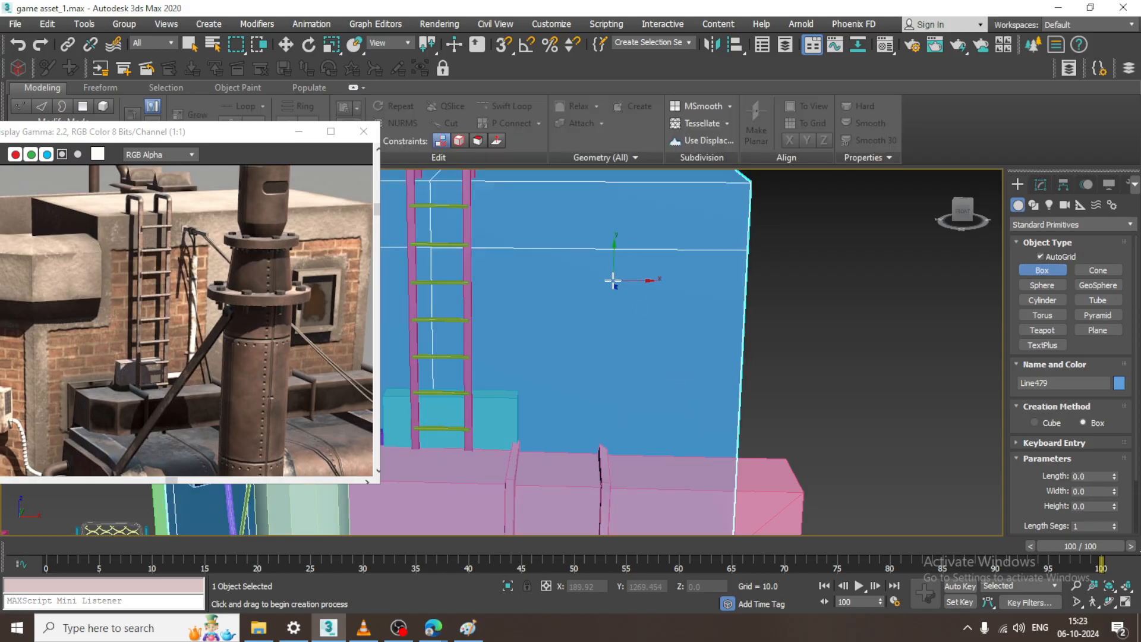
{"action": "scroll", "coordinate": [625, 289], "scroll_direction": "down", "scroll_amount": 5}
Widen the building by moving the vertices of its side wall outward along X to about 209.1, and save the scene
{"action": "key", "text": "w"}
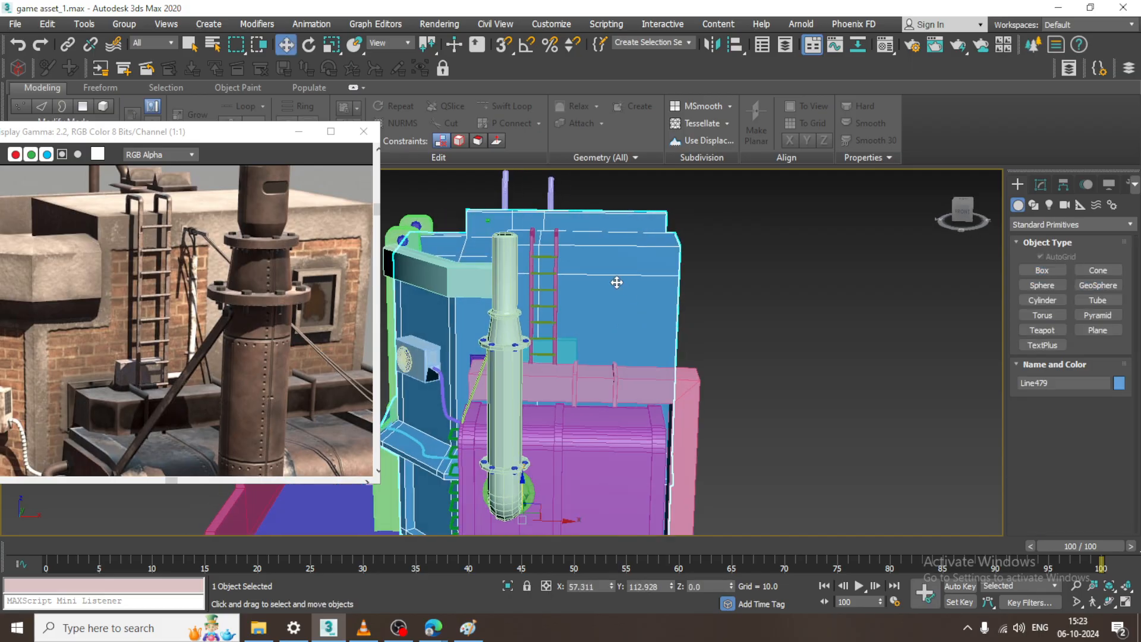
{"action": "key", "text": "1"}
{"action": "scroll", "coordinate": [637, 227], "scroll_direction": "down", "scroll_amount": 3}
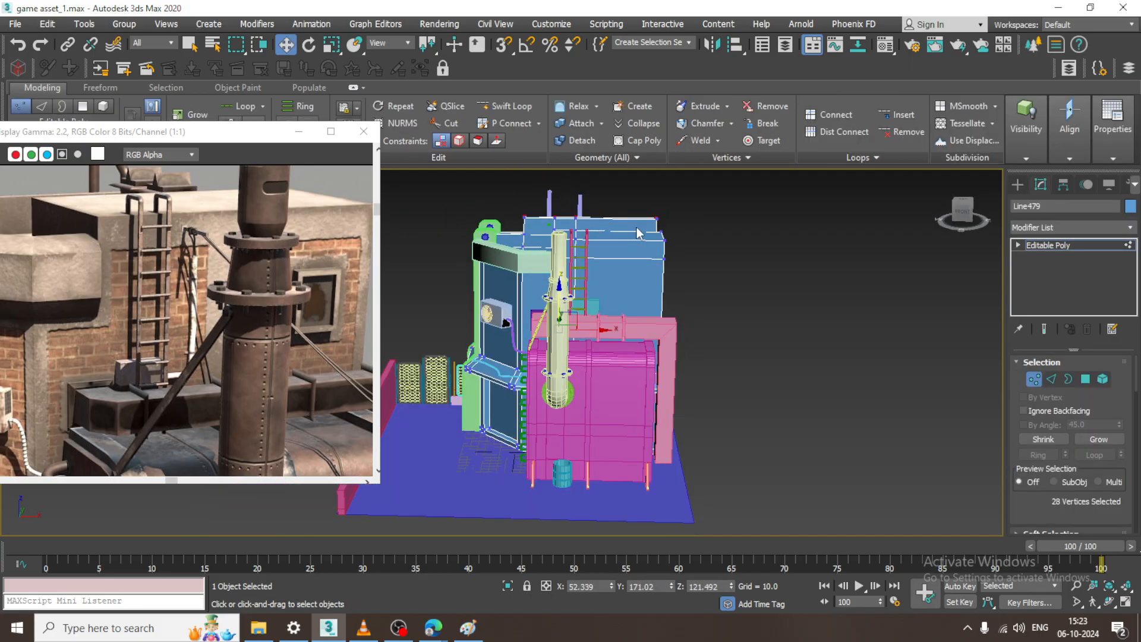
{"action": "key", "text": "F3"}
{"action": "middle_click_drag", "start_coordinate": [701, 361], "coordinate": [694, 390], "text": "alt"}
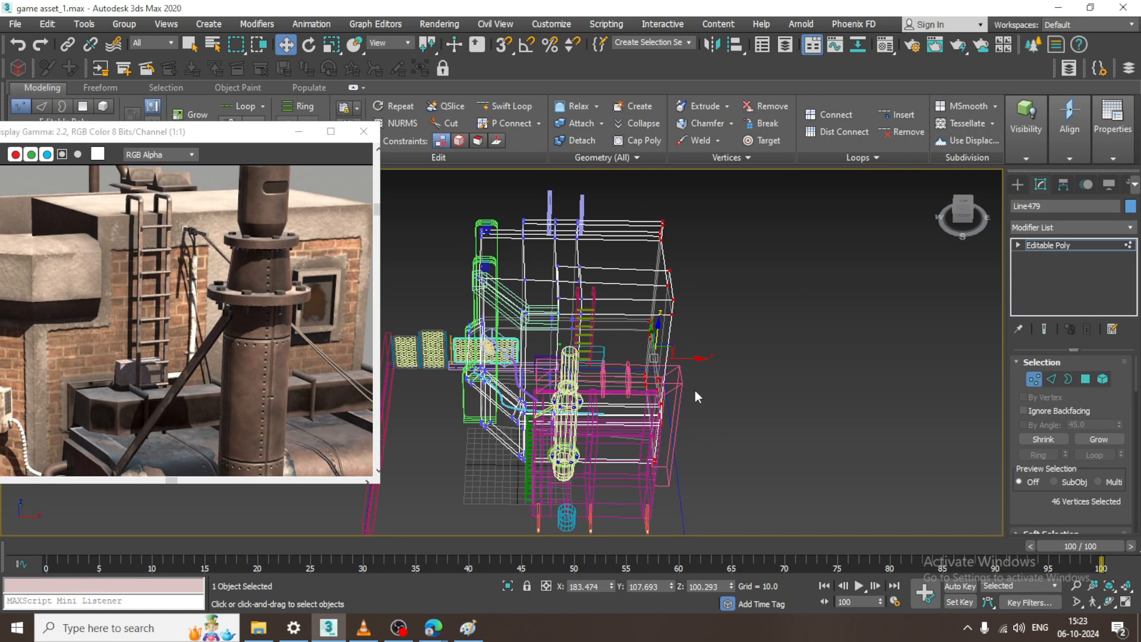
{"action": "key", "text": "r"}
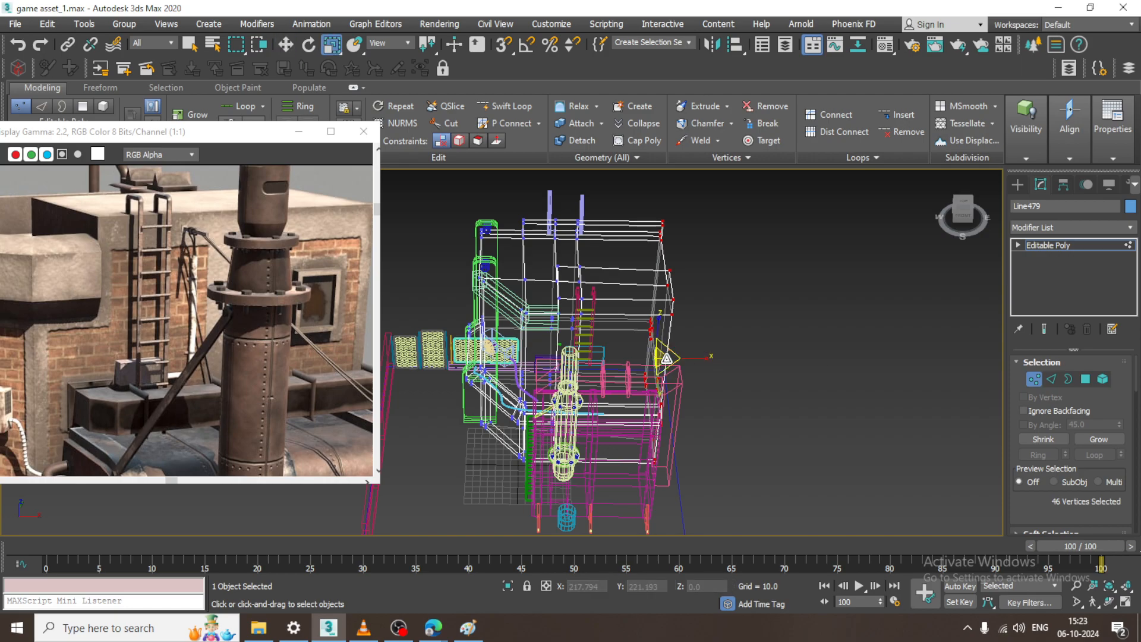
{"action": "mouse_move", "coordinate": [683, 362]}
{"action": "middle_mouse_down", "text": "alt"}
{"action": "mouse_move", "coordinate": [722, 405]}
{"action": "mouse_move", "coordinate": [685, 387]}
{"action": "mouse_move", "coordinate": [721, 340]}
{"action": "mouse_move", "coordinate": [696, 364]}
{"action": "middle_mouse_up", "text": "alt"}
{"action": "key", "text": "w"}
{"action": "left_click_drag", "start_coordinate": [697, 362], "coordinate": [715, 362]}
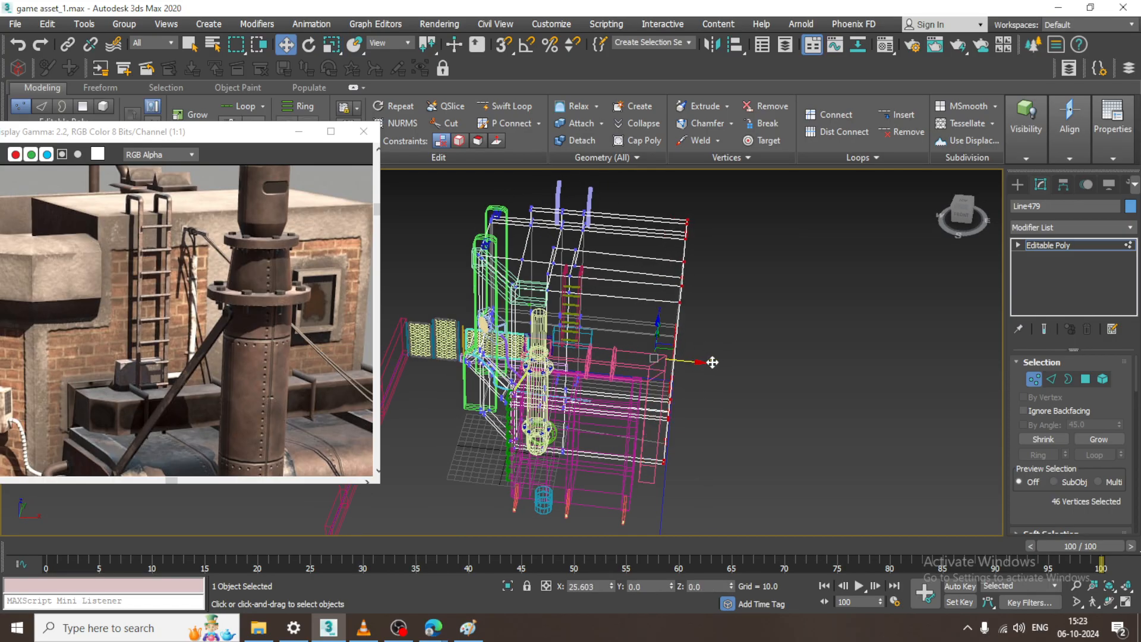
{"action": "middle_click_drag", "start_coordinate": [719, 364], "coordinate": [750, 319], "text": "alt"}
{"action": "key", "text": "F3"}
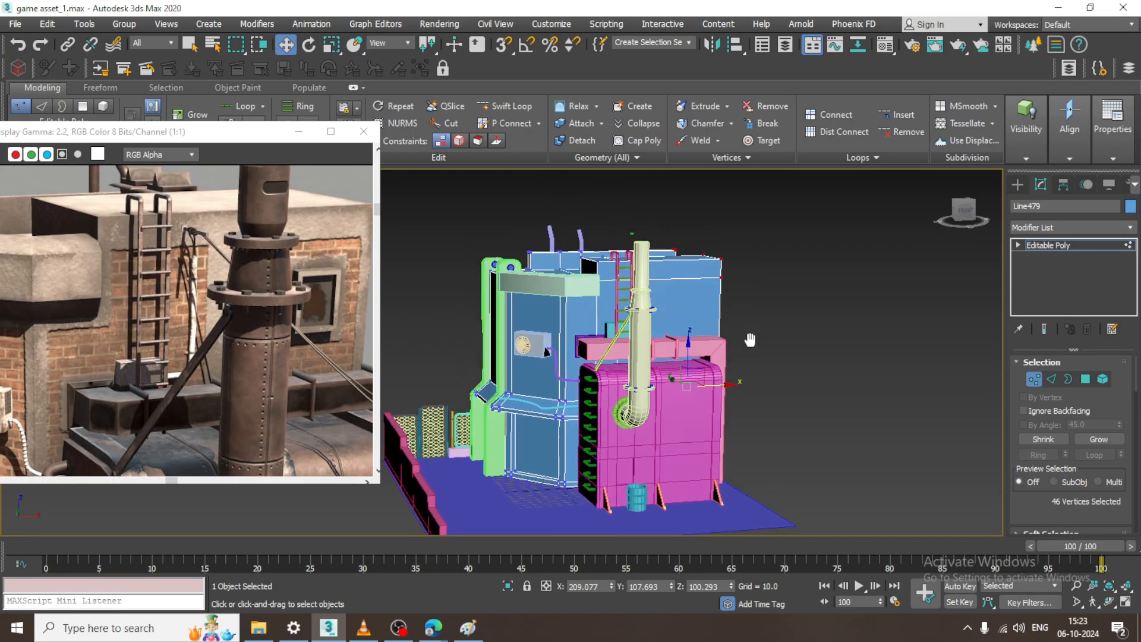
{"action": "key", "text": "ctrl+s"}
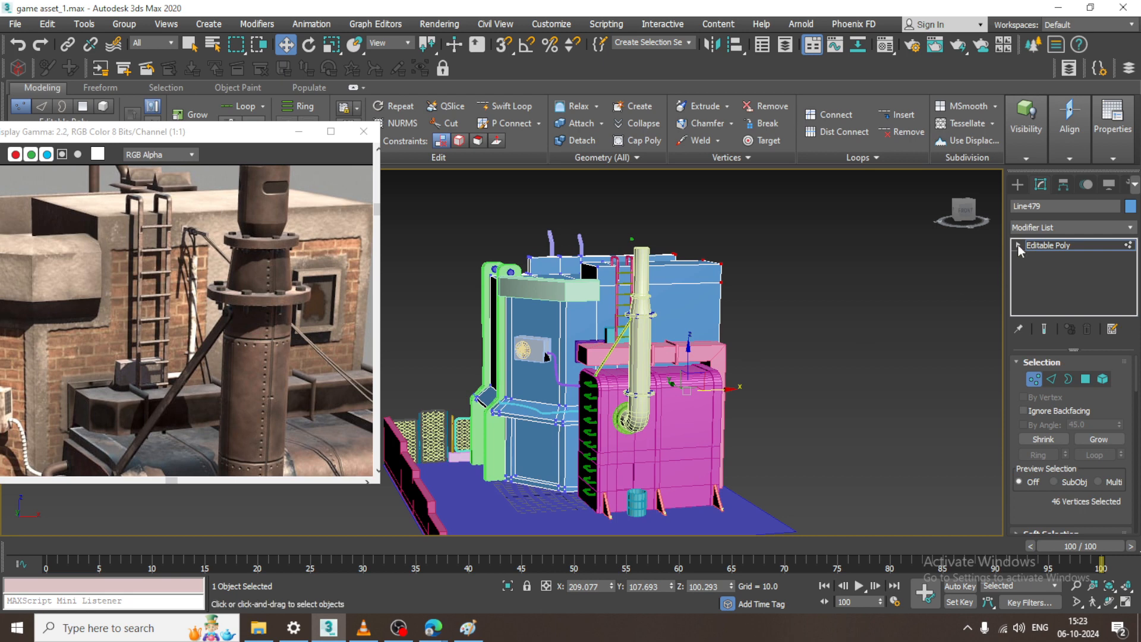
{"action": "left_click", "coordinate": [1049, 245]}
Create an AutoGrid box about 51.7 long and 46.1 wide on the wall beside the ladder as the window frame
{"action": "scroll", "coordinate": [859, 334], "scroll_direction": "up", "scroll_amount": 4}
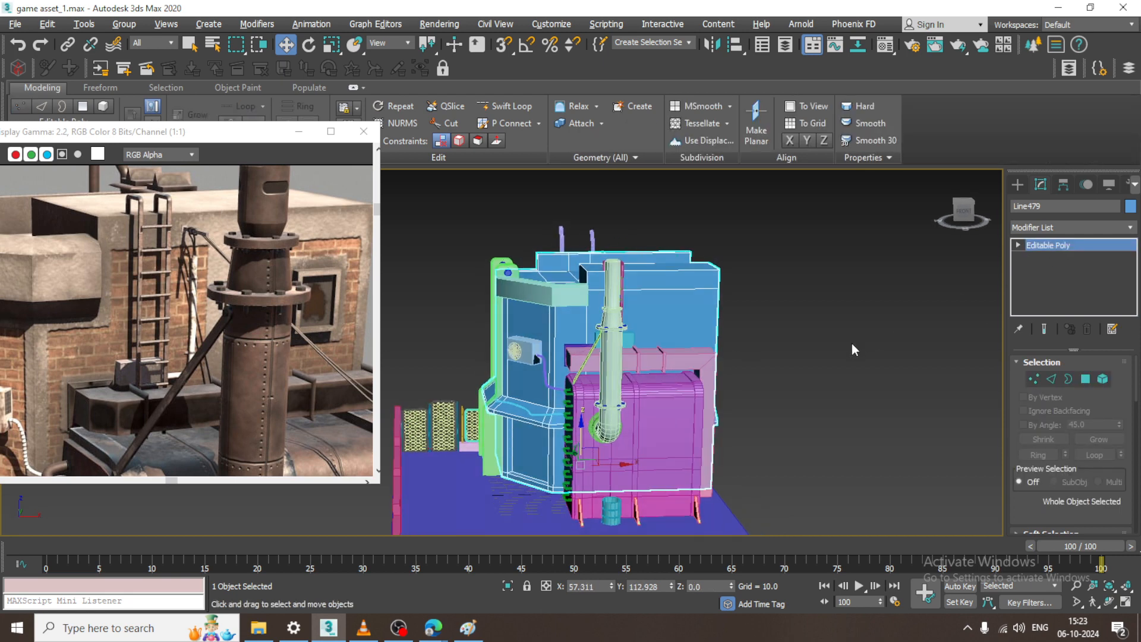
{"action": "left_click", "coordinate": [1018, 187]}
{"action": "left_click", "coordinate": [1042, 270]}
{"action": "scroll", "coordinate": [714, 280], "scroll_direction": "up", "scroll_amount": 3}
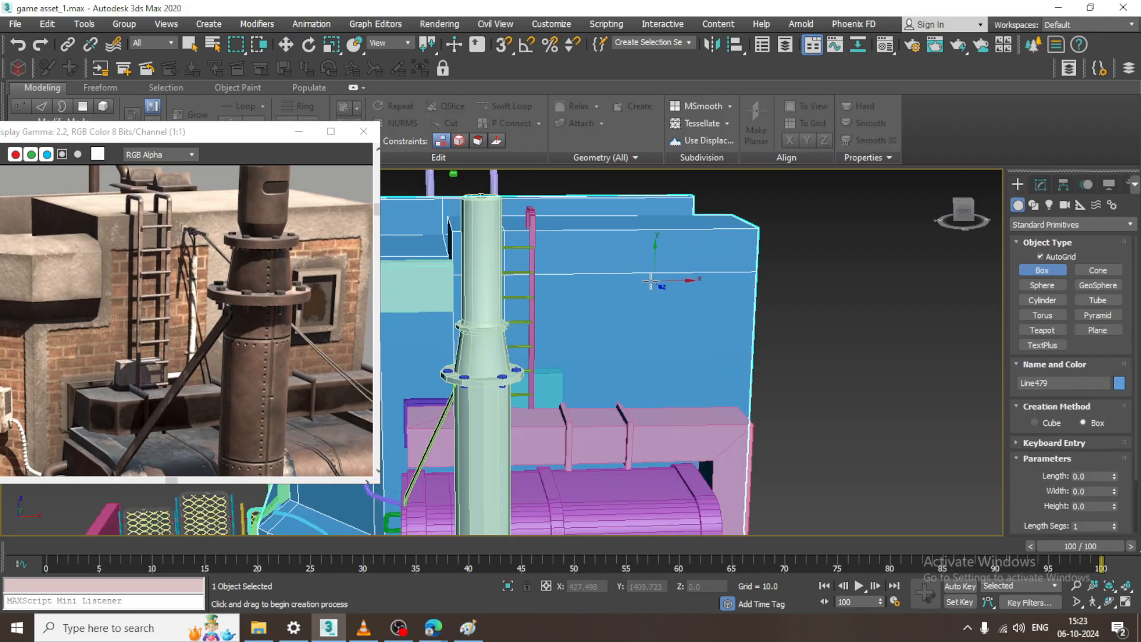
{"action": "left_click_drag", "start_coordinate": [636, 271], "coordinate": [717, 364]}
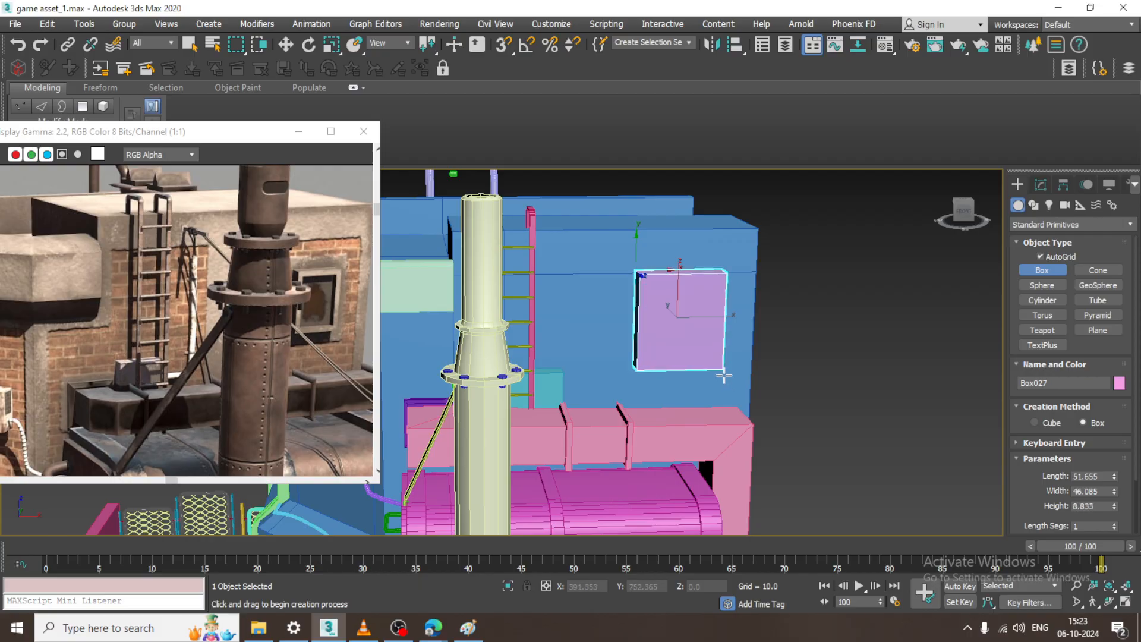
{"action": "left_click", "coordinate": [722, 368]}
Push the window frame box into the wall to about Y 8.4 so only a thin panel protrudes
{"action": "middle_click_drag", "start_coordinate": [721, 367], "coordinate": [676, 324], "text": "alt"}
{"action": "scroll", "coordinate": [724, 338], "scroll_direction": "up", "scroll_amount": 3}
{"action": "right_click", "coordinate": [699, 311]}
{"action": "scroll", "coordinate": [705, 300], "scroll_direction": "up", "scroll_amount": 2}
{"action": "left_click_drag", "start_coordinate": [644, 336], "coordinate": [639, 334]}
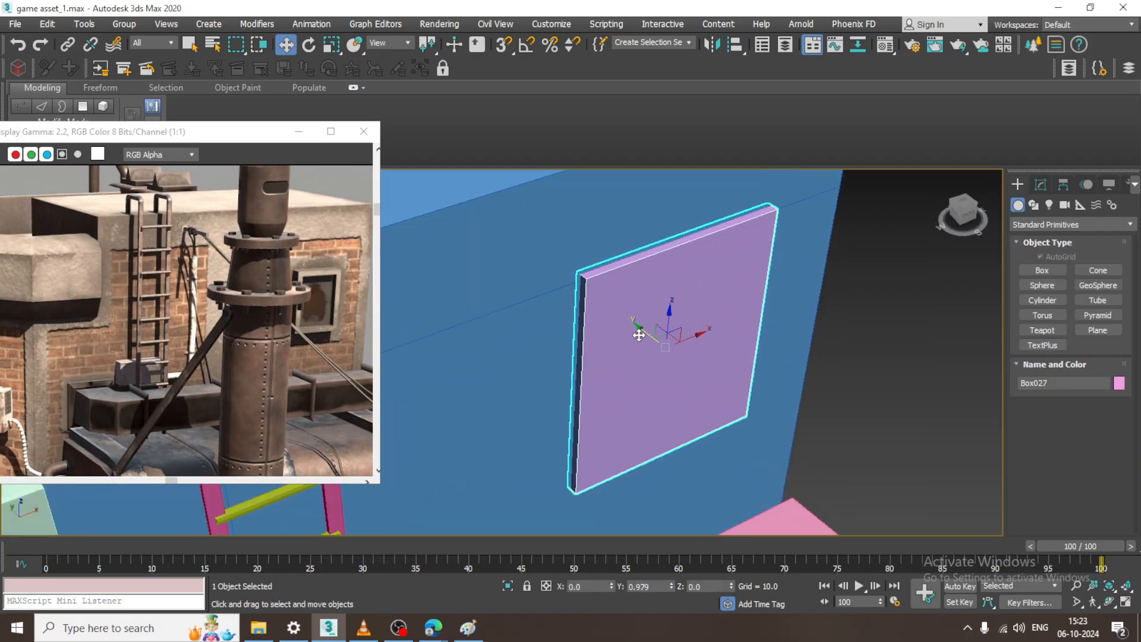
{"action": "middle_click_drag", "start_coordinate": [642, 334], "coordinate": [658, 327], "text": "alt"}
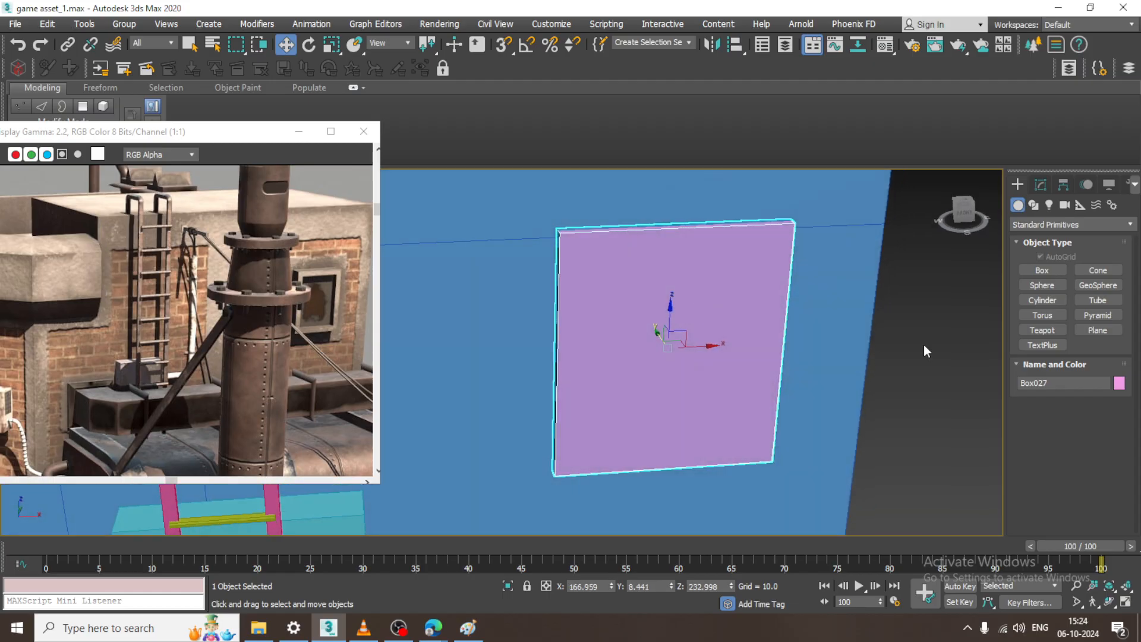
Create a smaller box about 32.9 by 29.8 on the window panel and push it inward to about Y 7.1
{"action": "left_click", "coordinate": [1046, 270]}
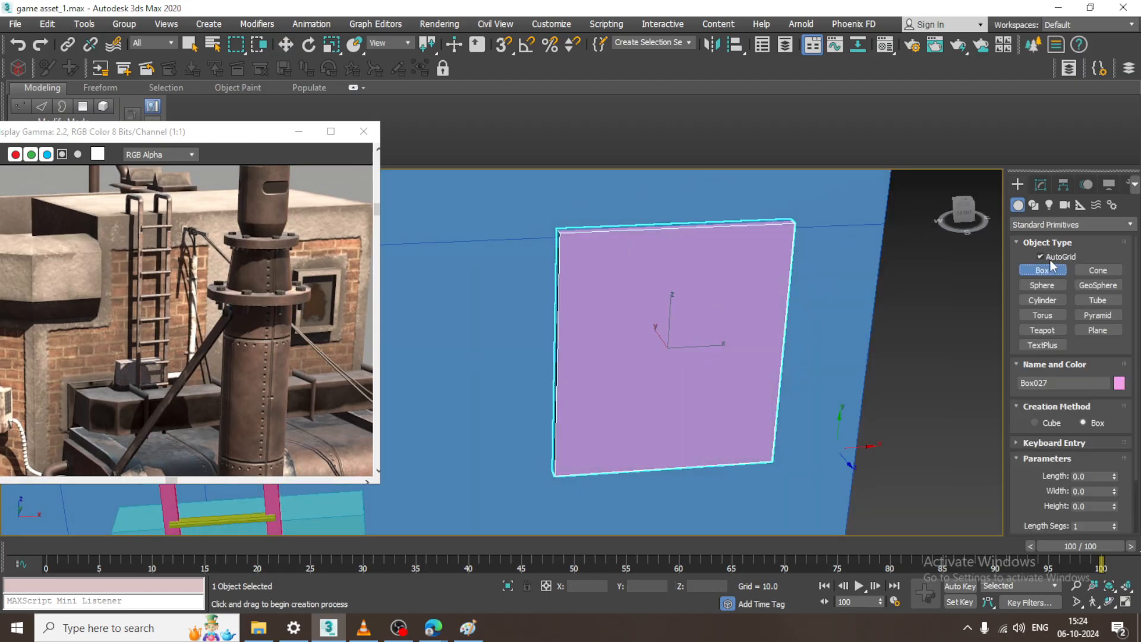
{"action": "left_click_drag", "start_coordinate": [610, 281], "coordinate": [746, 422]}
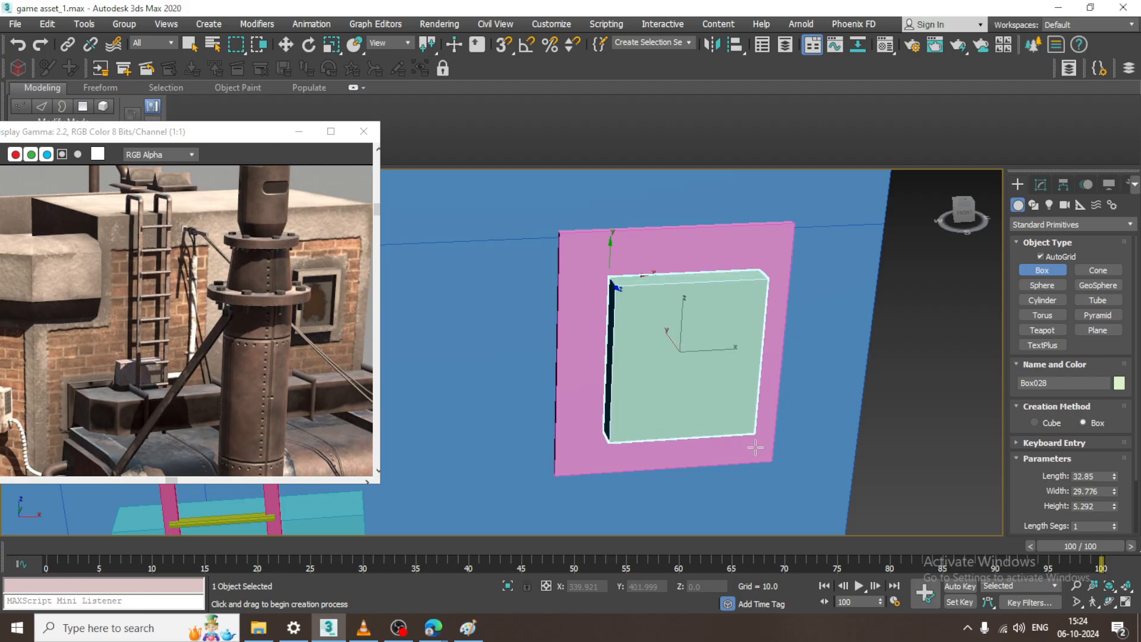
{"action": "right_click", "coordinate": [748, 373]}
{"action": "middle_click_drag", "start_coordinate": [659, 318], "coordinate": [727, 340], "text": "alt"}
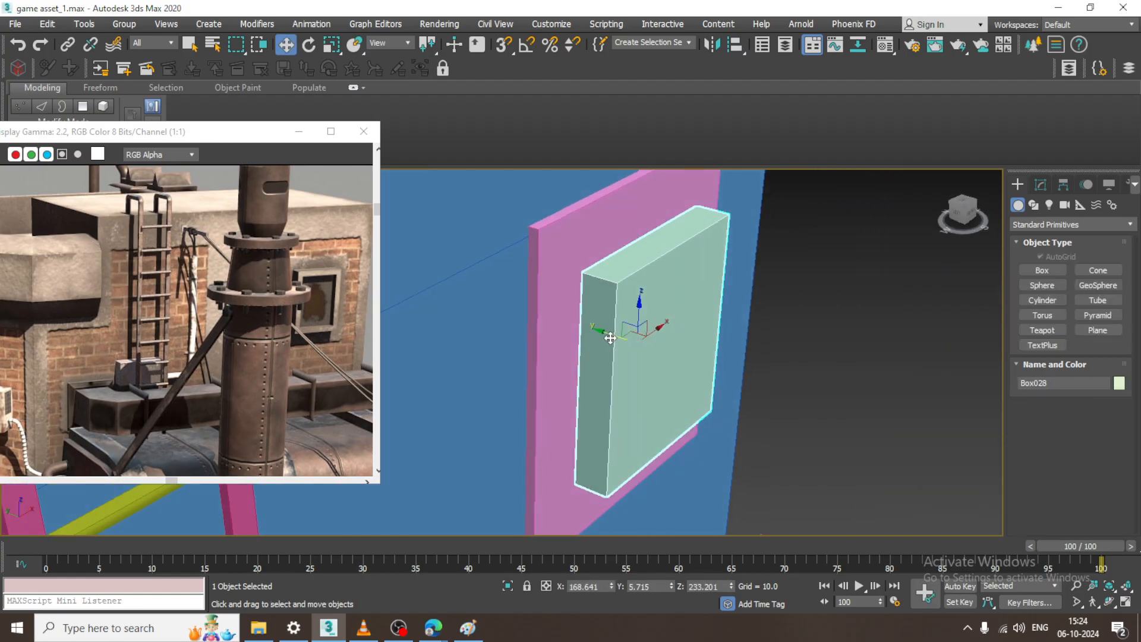
{"action": "left_click_drag", "start_coordinate": [610, 337], "coordinate": [599, 331]}
Convert the smaller window box to an Editable Poly and select its front polygon
{"action": "right_click", "coordinate": [620, 291]}
{"action": "mouse_move", "coordinate": [707, 443]}
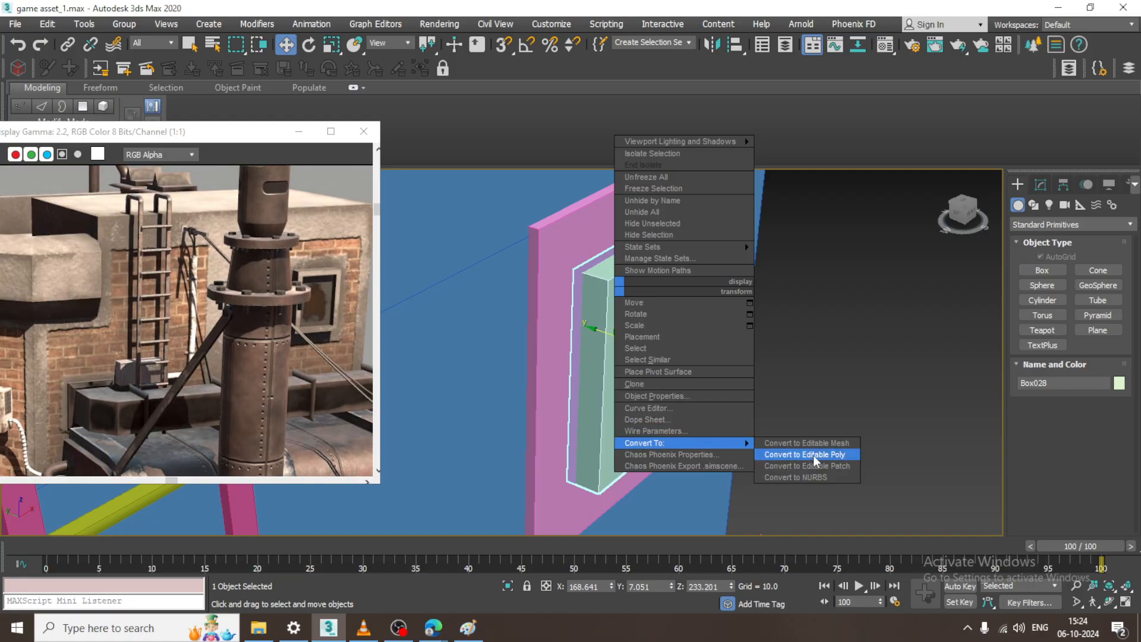
{"action": "left_click", "coordinate": [812, 454]}
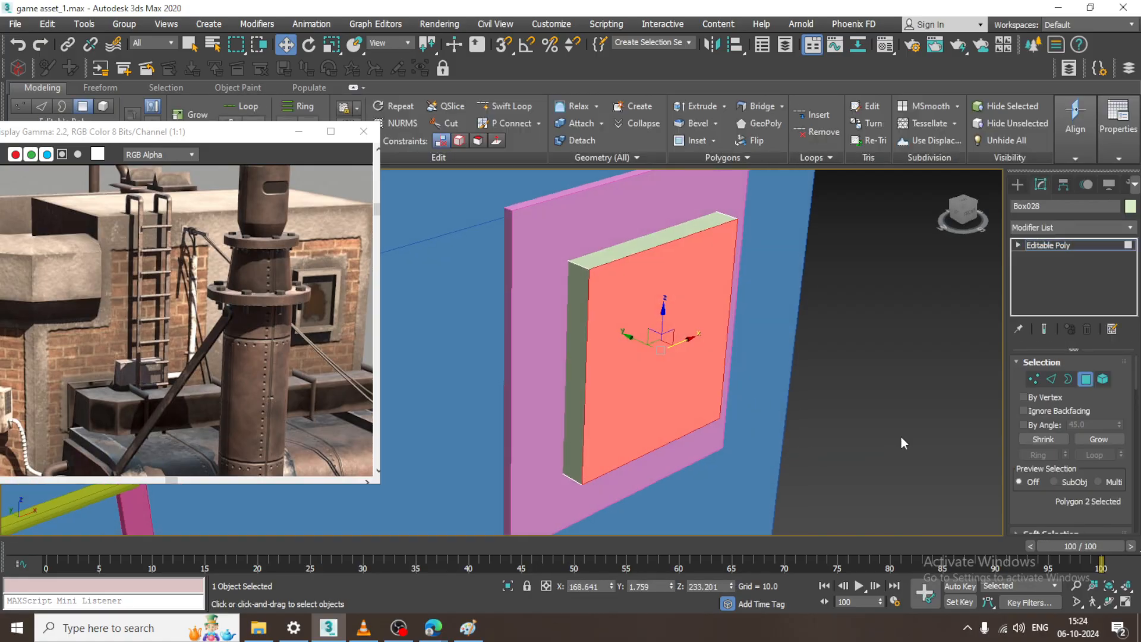
Inset the selected front polygon of the smaller window box by about 2.063
{"action": "scroll", "coordinate": [1058, 454], "scroll_direction": "down", "scroll_amount": 4}
{"action": "left_click", "coordinate": [1117, 426]}
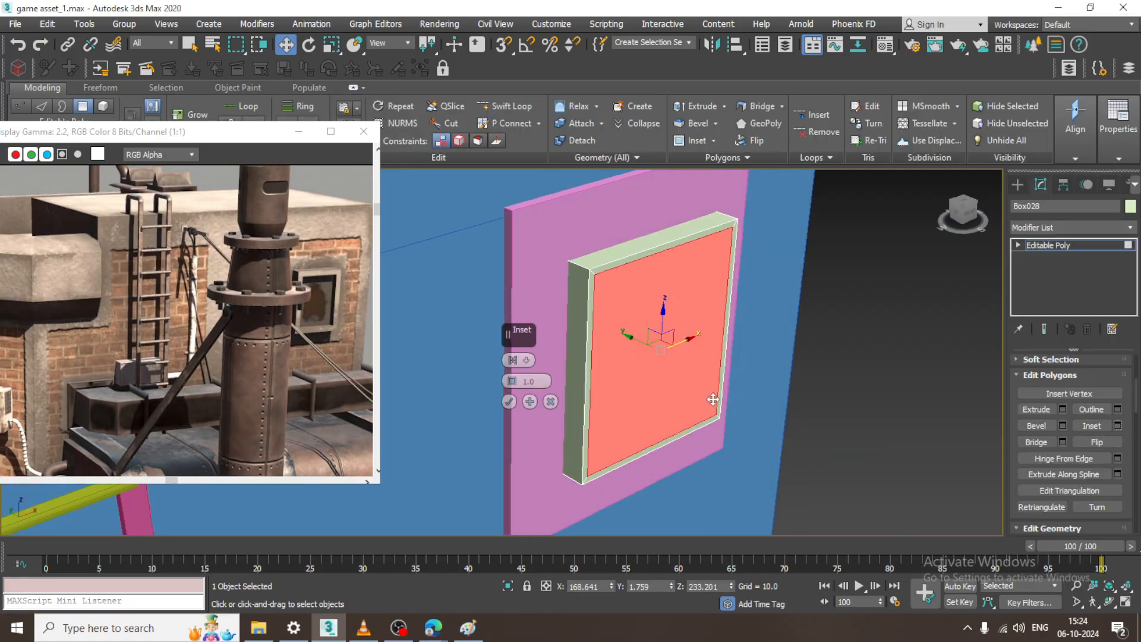
{"action": "left_click_drag", "start_coordinate": [511, 382], "coordinate": [509, 367]}
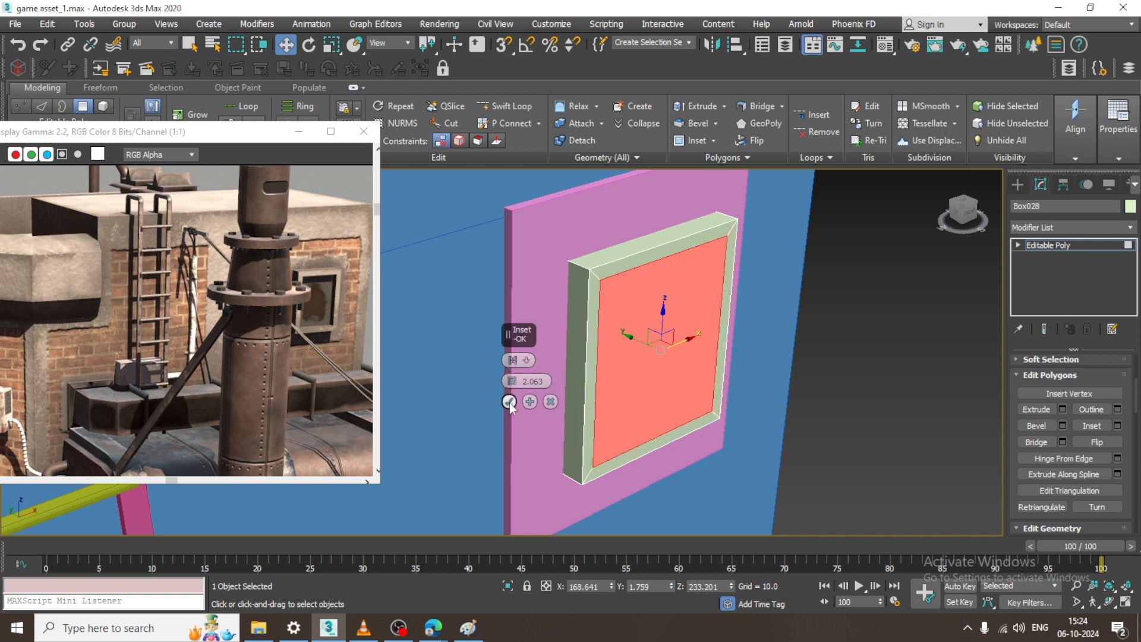
{"action": "left_click", "coordinate": [509, 402]}
{"action": "middle_click_drag", "start_coordinate": [654, 339], "coordinate": [631, 332], "text": "alt"}
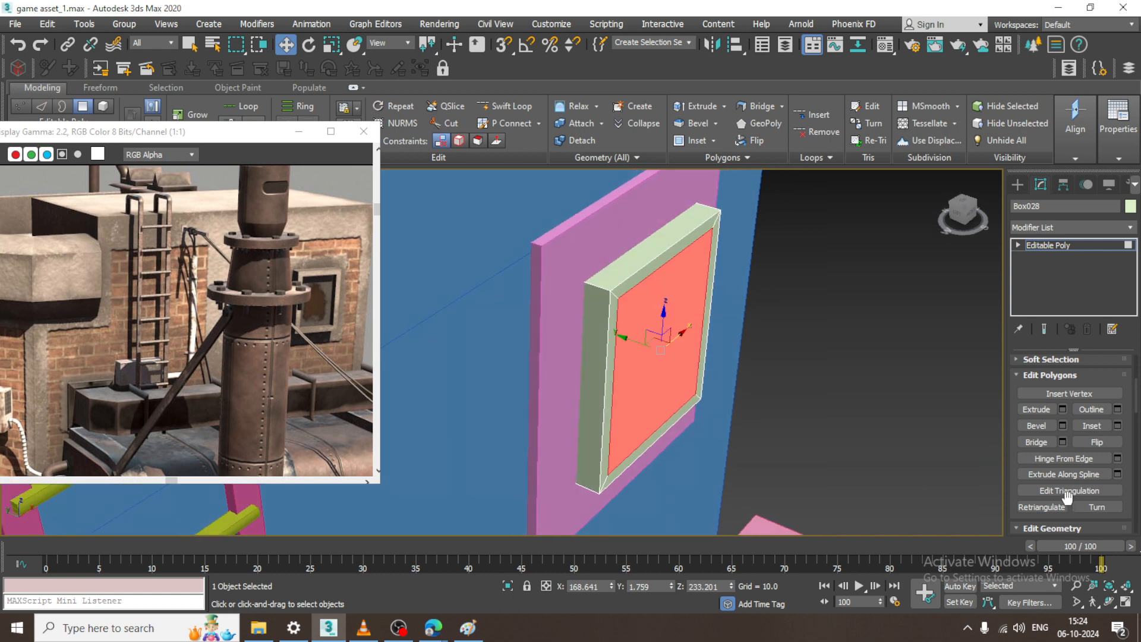
Extrude the inset polygon inward to recess the window pane, and leave polygon editing
{"action": "left_click", "coordinate": [1062, 409]}
{"action": "left_click_drag", "start_coordinate": [510, 384], "coordinate": [541, 452]}
{"action": "left_click", "coordinate": [509, 401]}
{"action": "middle_click_drag", "start_coordinate": [583, 402], "coordinate": [740, 282], "text": "alt"}
{"action": "scroll", "coordinate": [766, 381], "scroll_direction": "down", "scroll_amount": 6}
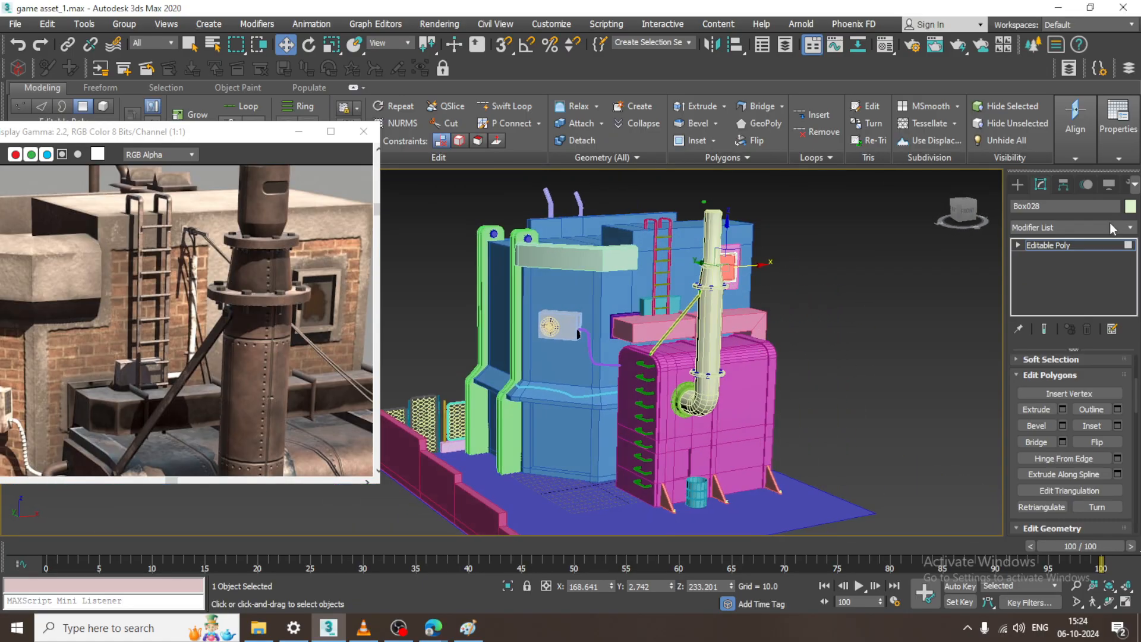
{"action": "left_click", "coordinate": [1099, 244]}
Minimize the modeling ribbon to enlarge the viewport, deselect the window box and save the scene
{"action": "middle_click_drag", "start_coordinate": [921, 362], "coordinate": [919, 361]}
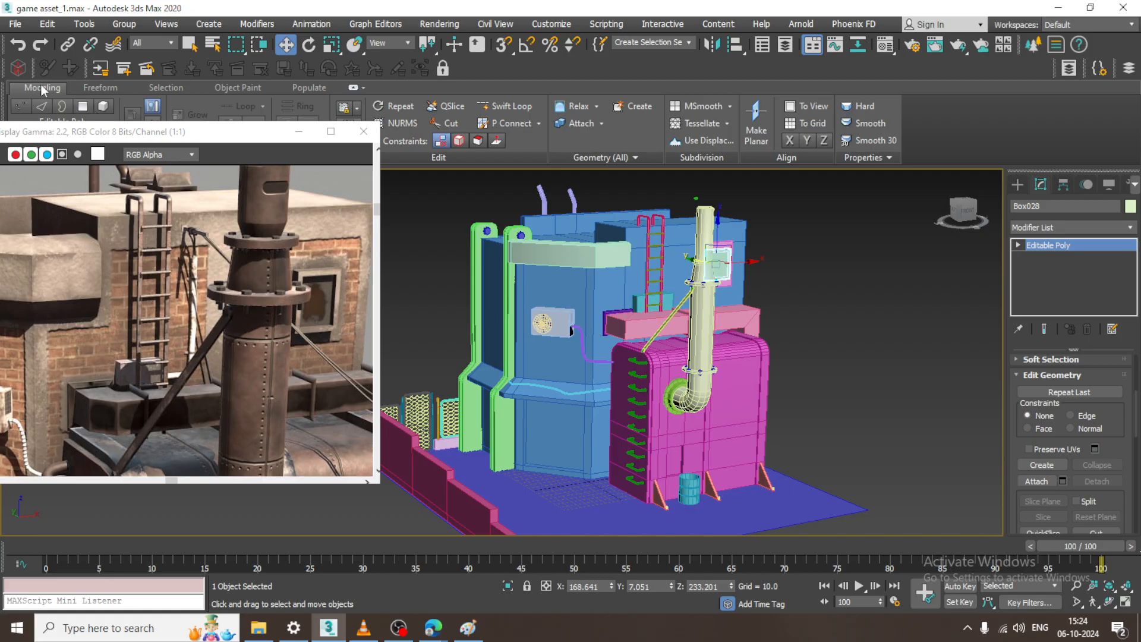
{"action": "scroll", "coordinate": [269, 359], "scroll_direction": "down", "scroll_amount": 1}
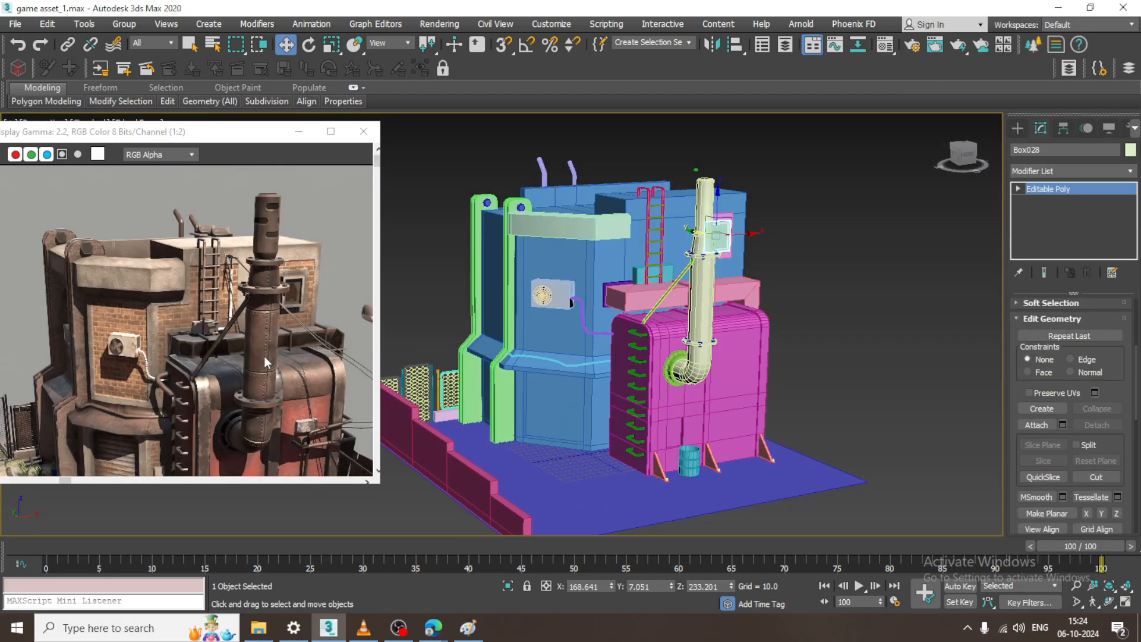
{"action": "middle_click_drag", "start_coordinate": [771, 373], "coordinate": [837, 309], "text": "alt"}
{"action": "left_click", "coordinate": [882, 360]}
{"action": "key", "text": "ctrl+s"}
Delete the small stray object floating above the top of the tall chimney pipe
{"action": "scroll", "coordinate": [821, 354], "scroll_direction": "up", "scroll_amount": 3}
{"action": "scroll", "coordinate": [821, 355], "scroll_direction": "down", "scroll_amount": 3}
{"action": "middle_click_drag", "start_coordinate": [803, 252], "coordinate": [875, 257], "text": "alt"}
{"action": "key", "text": "w"}
{"action": "scroll", "coordinate": [856, 245], "scroll_direction": "up", "scroll_amount": 3}
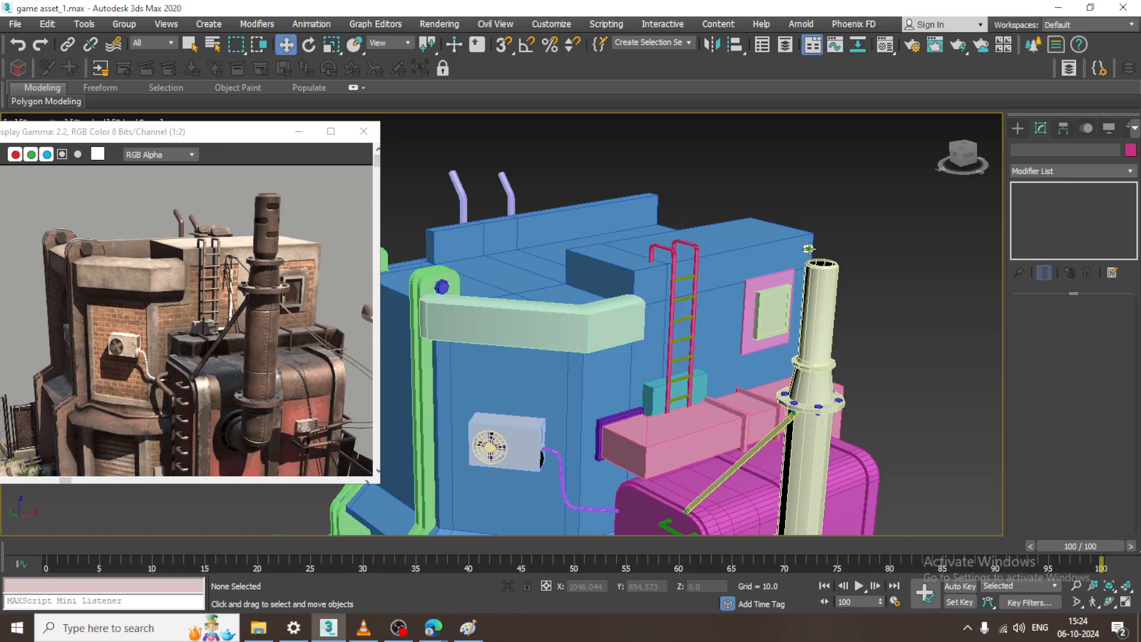
{"action": "left_click", "coordinate": [822, 253]}
{"action": "key", "text": "z"}
{"action": "scroll", "coordinate": [810, 270], "scroll_direction": "down", "scroll_amount": 4}
{"action": "middle_click_drag", "start_coordinate": [807, 273], "coordinate": [750, 241], "text": "alt"}
{"action": "scroll", "coordinate": [773, 311], "scroll_direction": "down", "scroll_amount": 5}
{"action": "key", "text": "Delete"}
Examine the whole building from the front and compare its proportions and viewing angle with the reference image
{"action": "scroll", "coordinate": [773, 311], "scroll_direction": "down", "scroll_amount": 5}
{"action": "scroll", "coordinate": [776, 356], "scroll_direction": "up", "scroll_amount": 4}
{"action": "scroll", "coordinate": [769, 359], "scroll_direction": "down", "scroll_amount": 3}
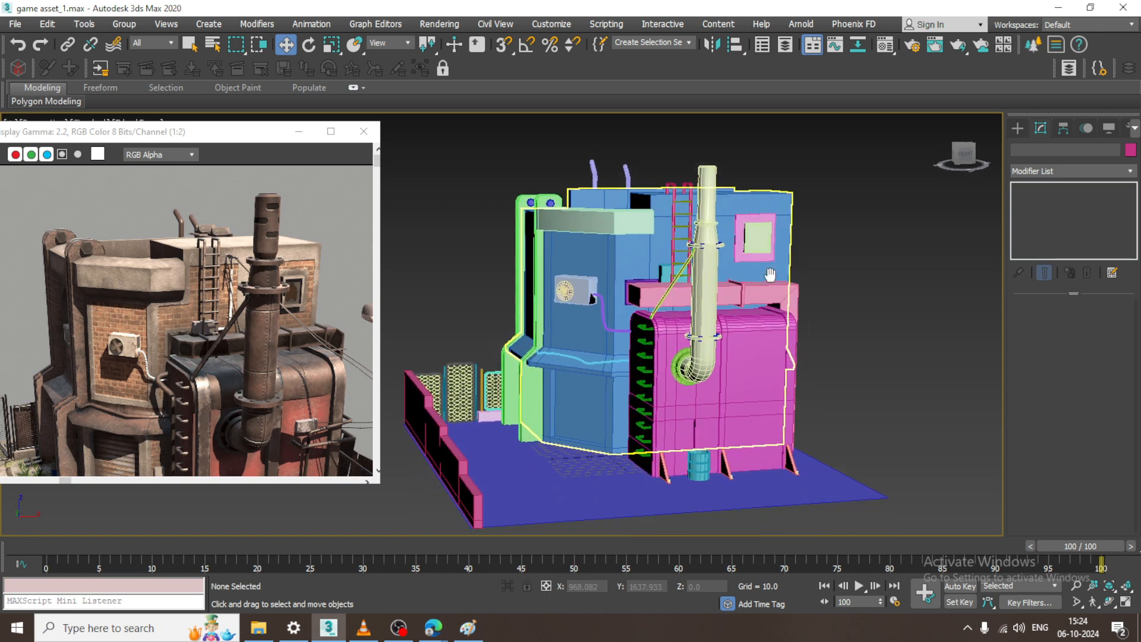
{"action": "middle_click_drag", "start_coordinate": [781, 294], "coordinate": [791, 296], "text": "alt"}
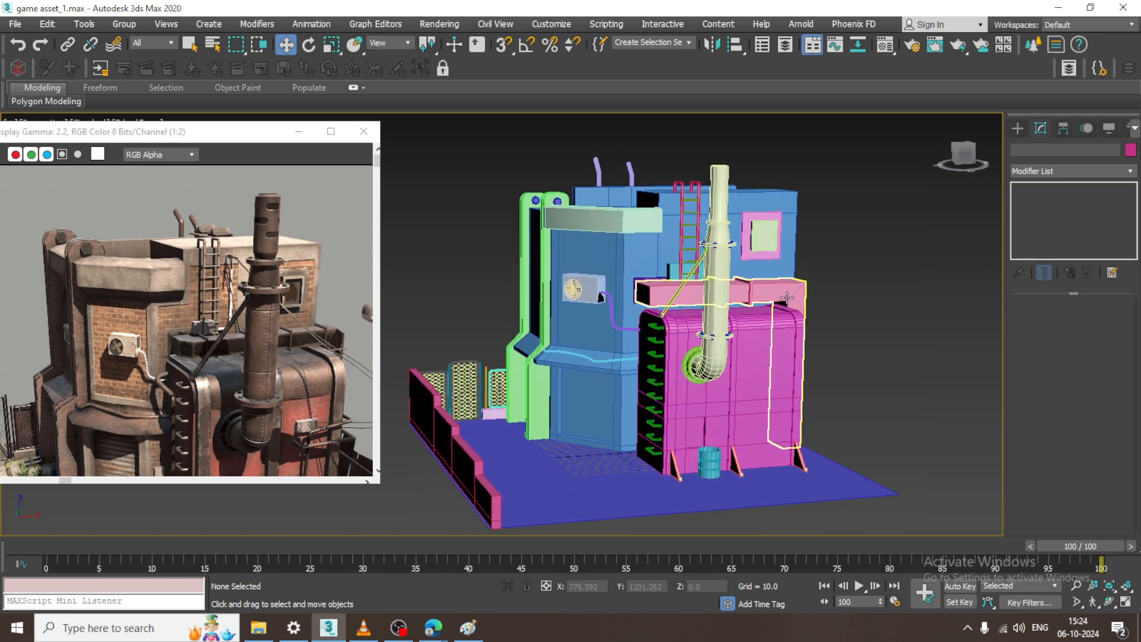
{"action": "key", "text": "Up"}
{"action": "key", "text": "Up"}
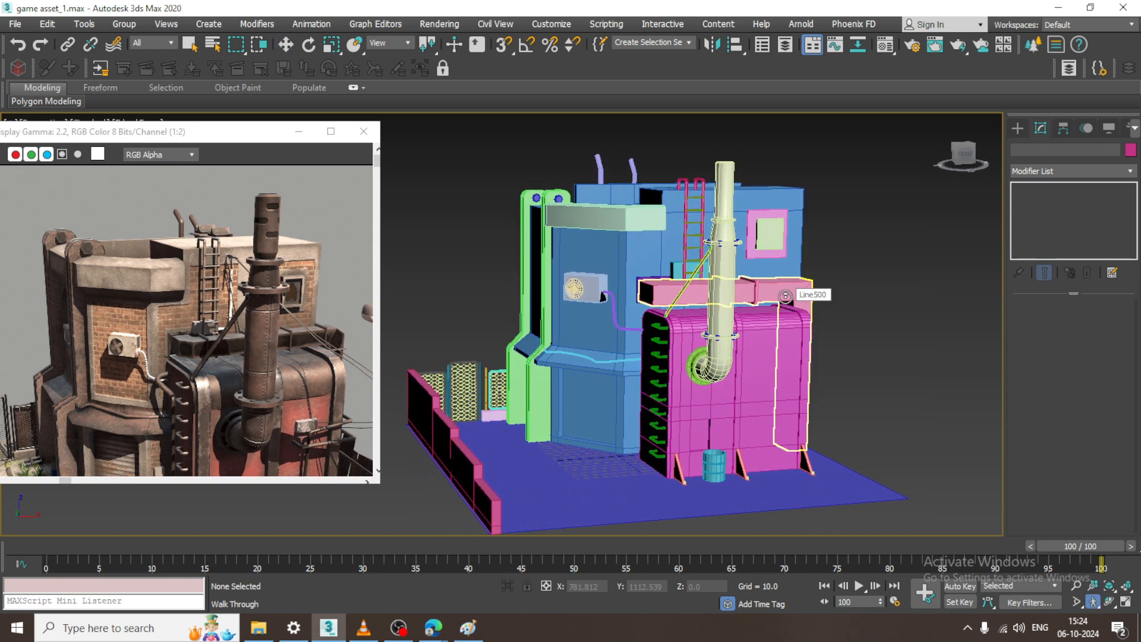
{"action": "key", "text": "Up"}
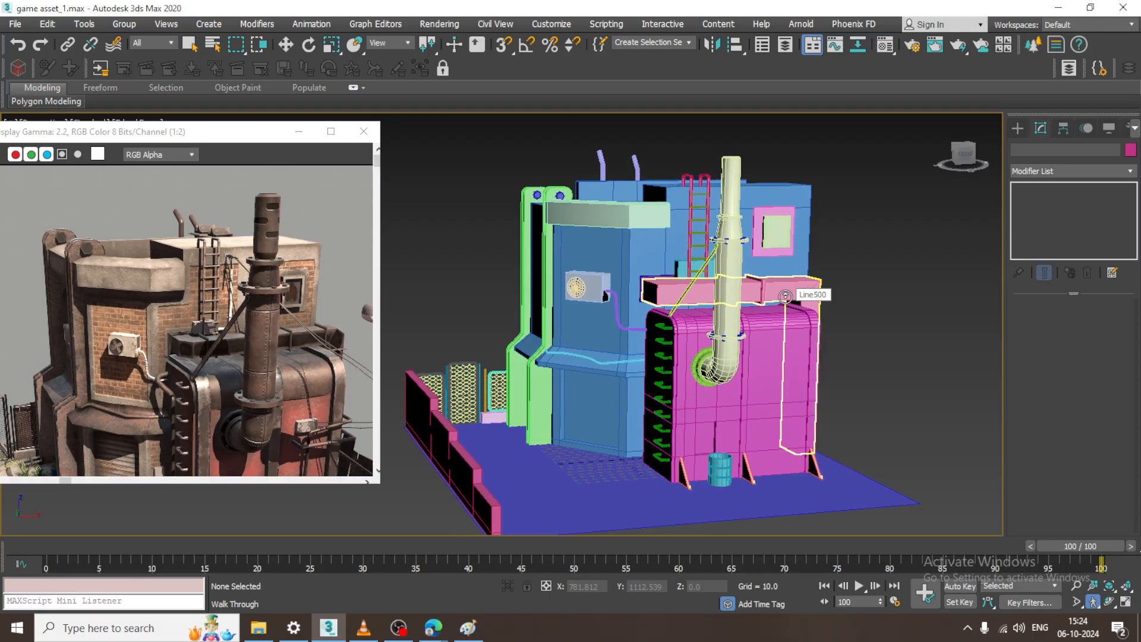